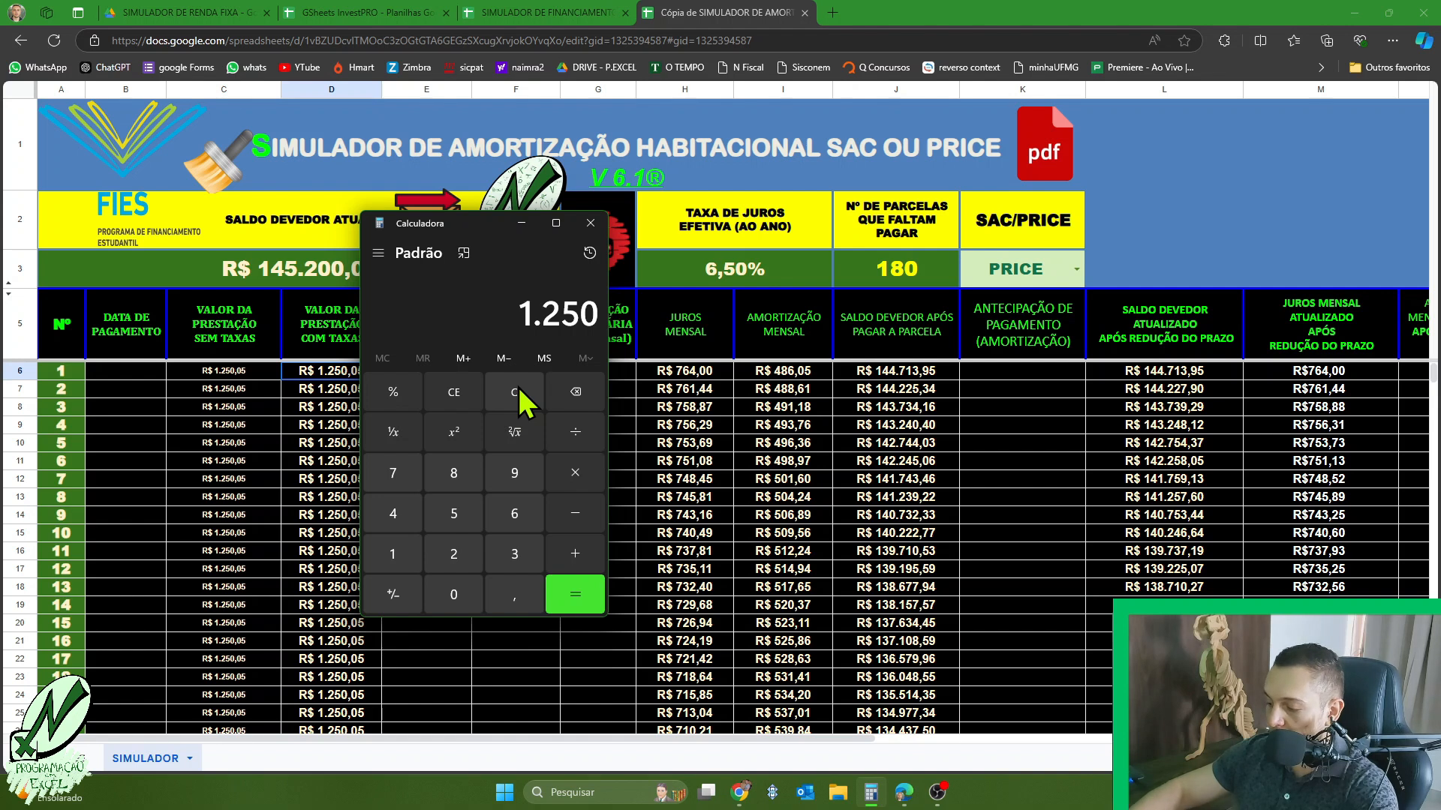
# - Calculate the total interest by multiplying 1.250 by 180 and subtracting 145.200, and clear and minimize the calculator
pyautogui.write('*180')
pyautogui.press('Return')
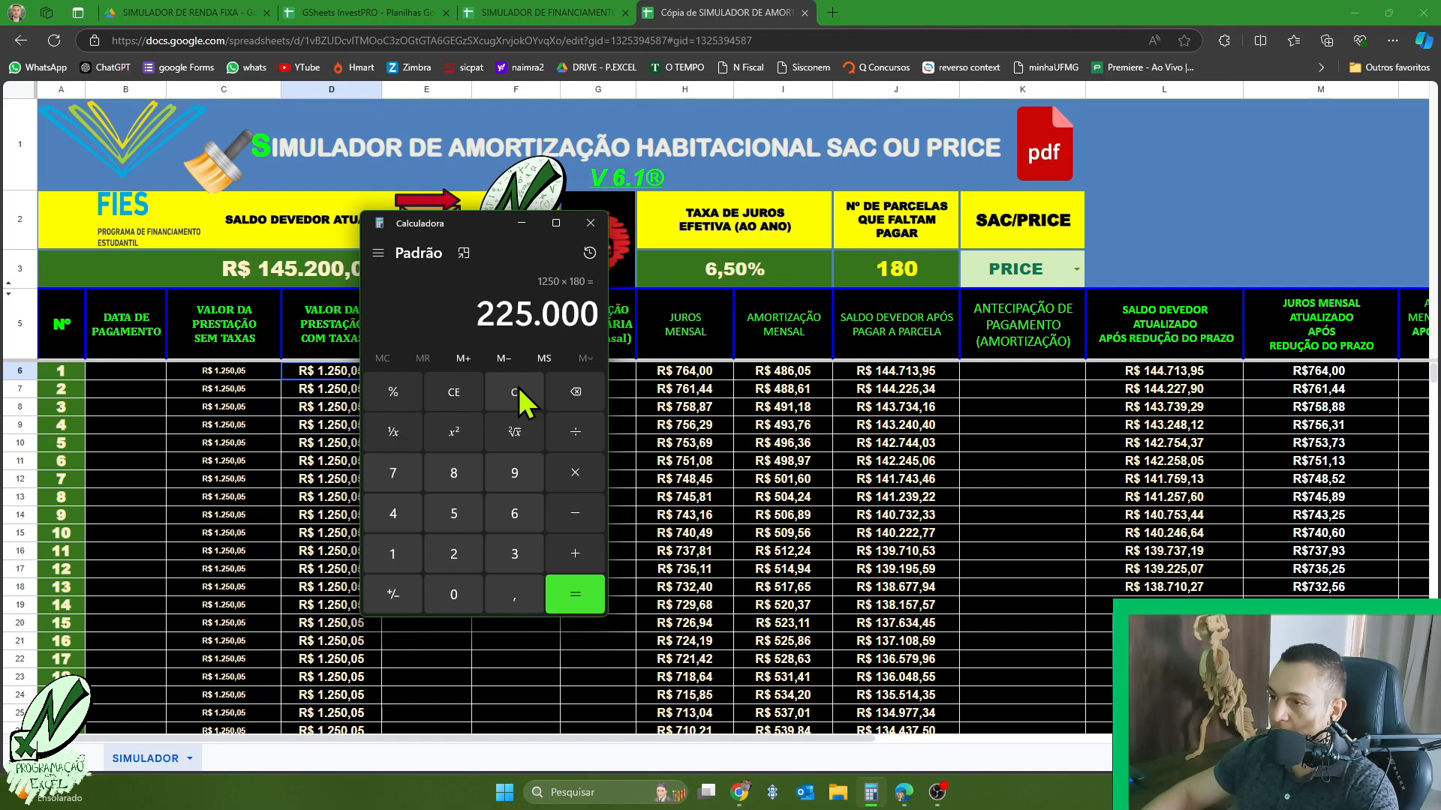
pyautogui.write('-14520')
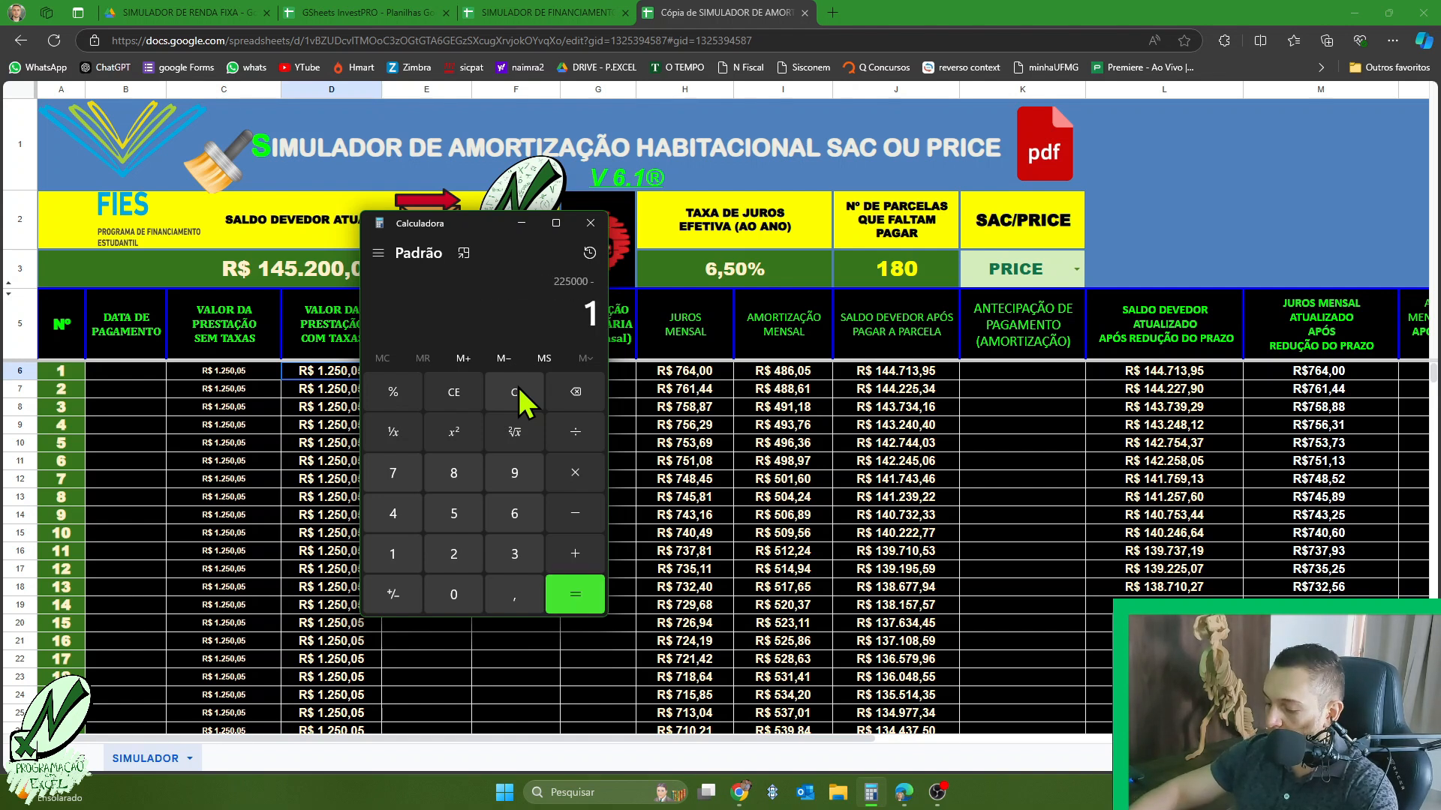
pyautogui.write('0')
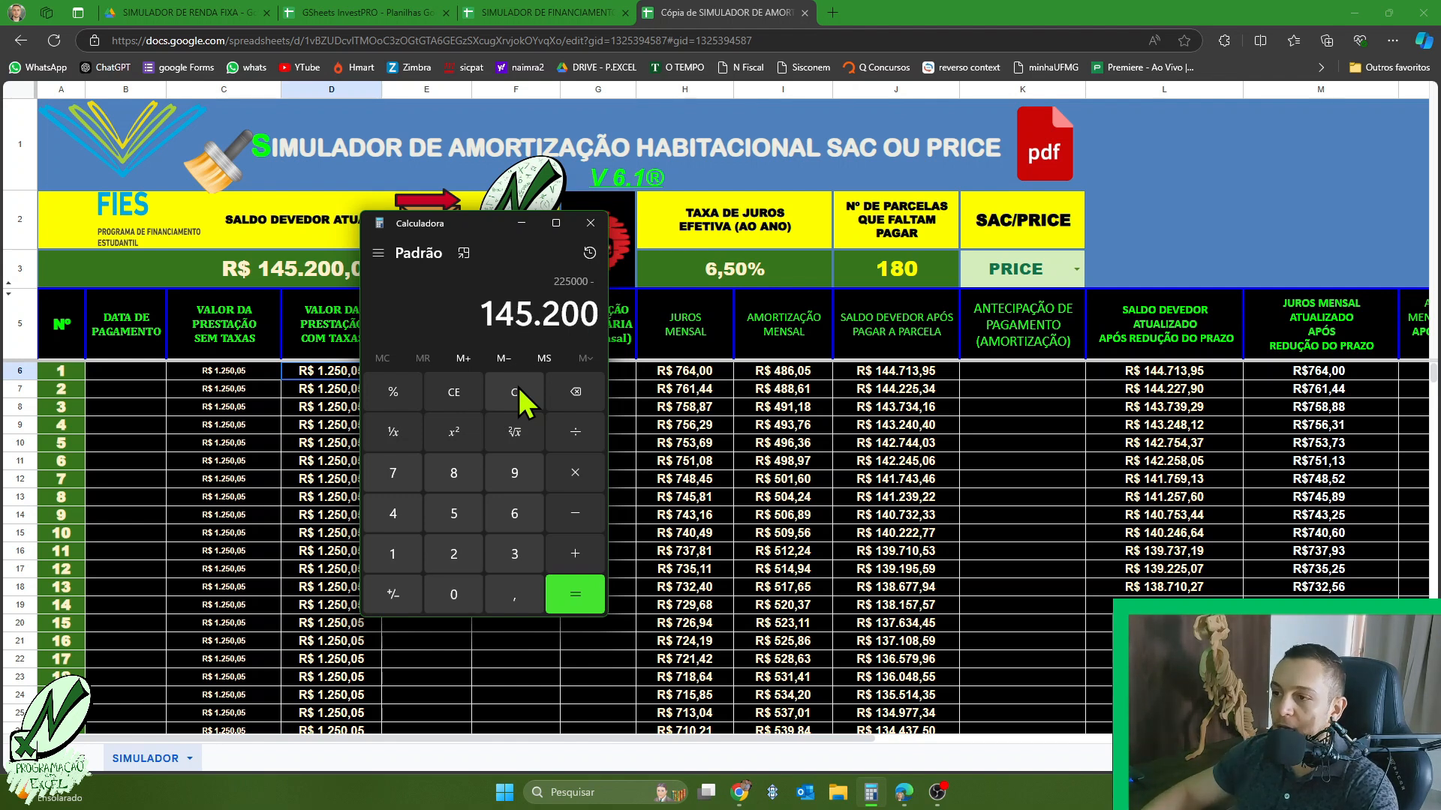
pyautogui.press('Return')
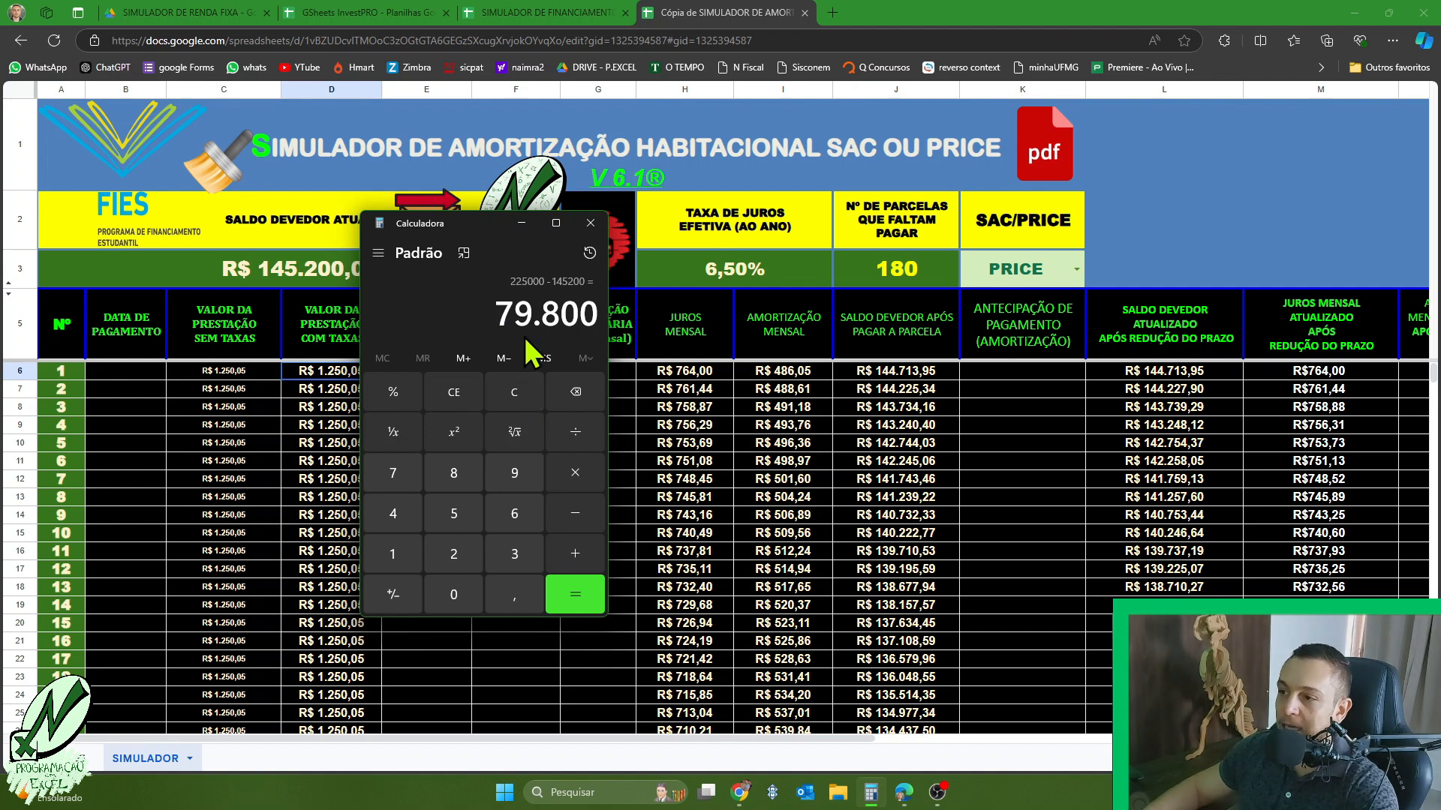
pyautogui.click(516, 394)
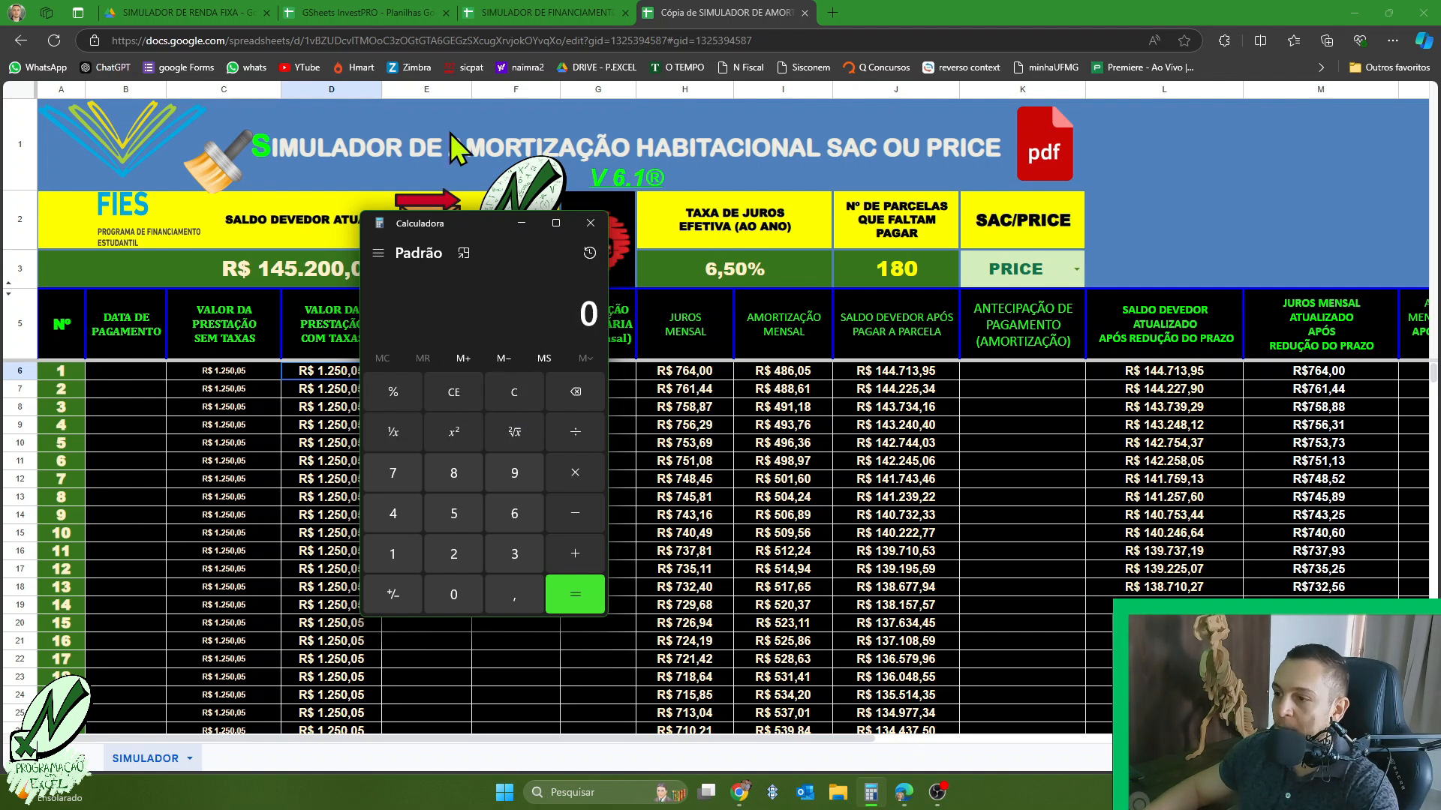
pyautogui.click(523, 224)
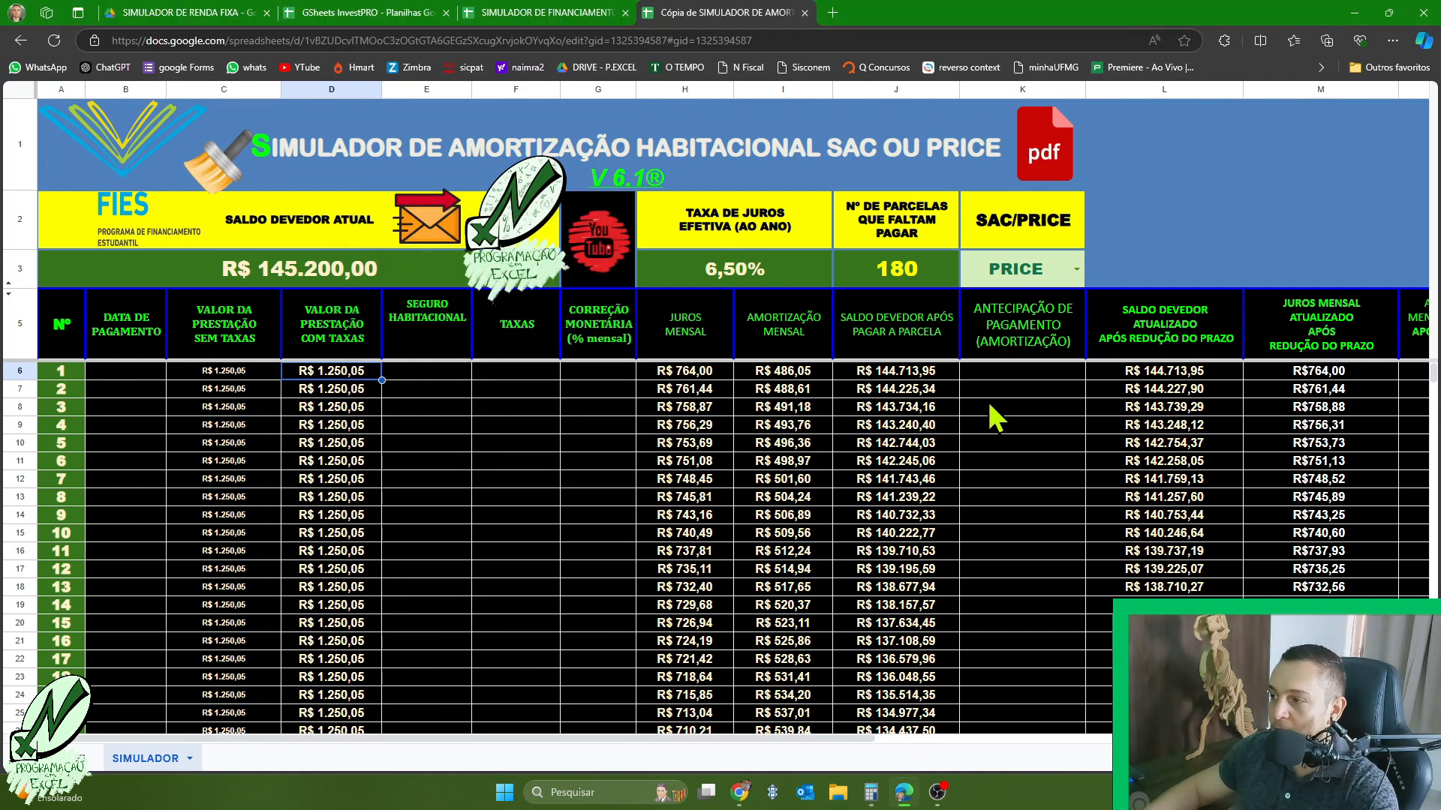
# - Enter an anticipated payment of 1250,05 for installment 1 and apply it to all installments in the amortization column
pyautogui.click(991, 375)
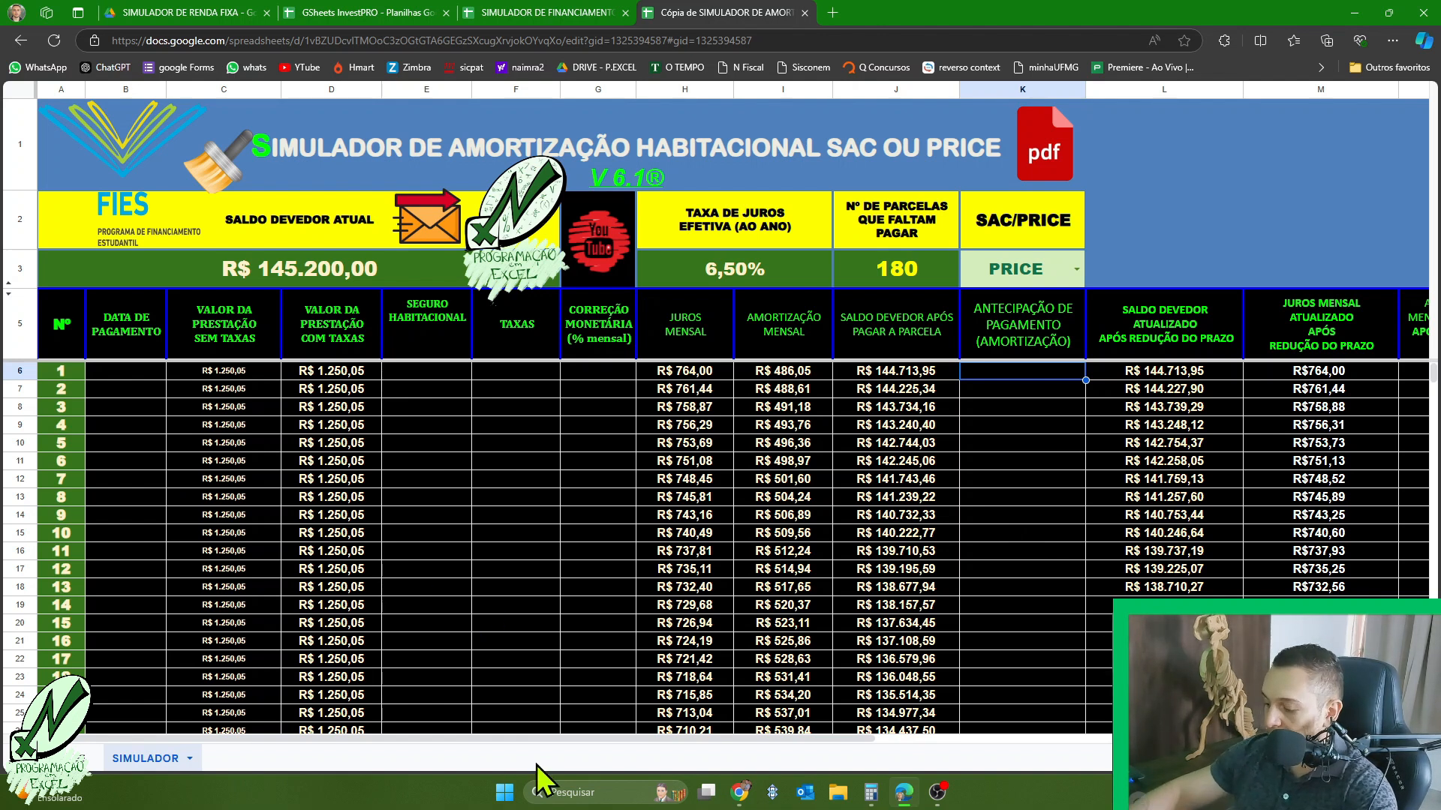
pyautogui.write('125')
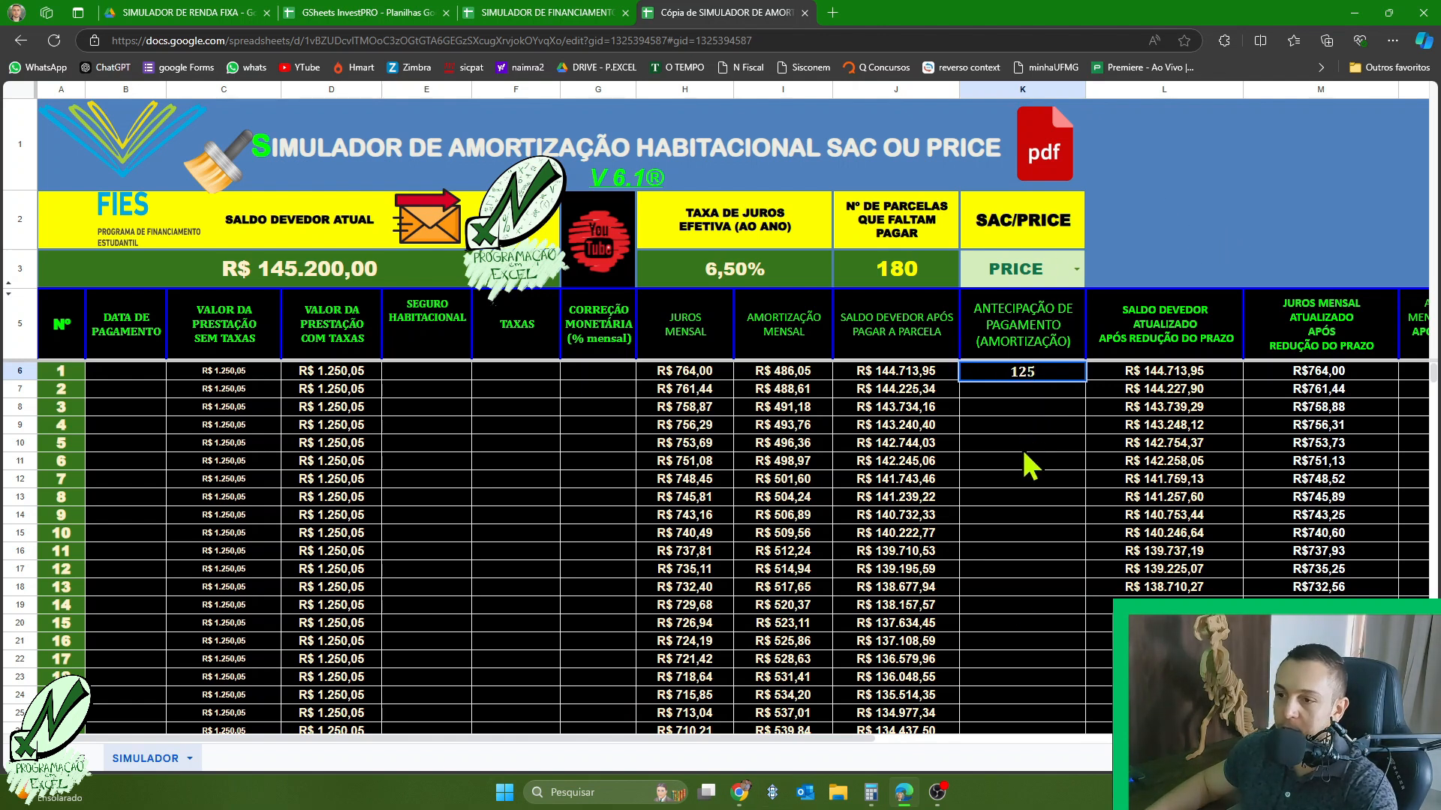
pyautogui.write('0')
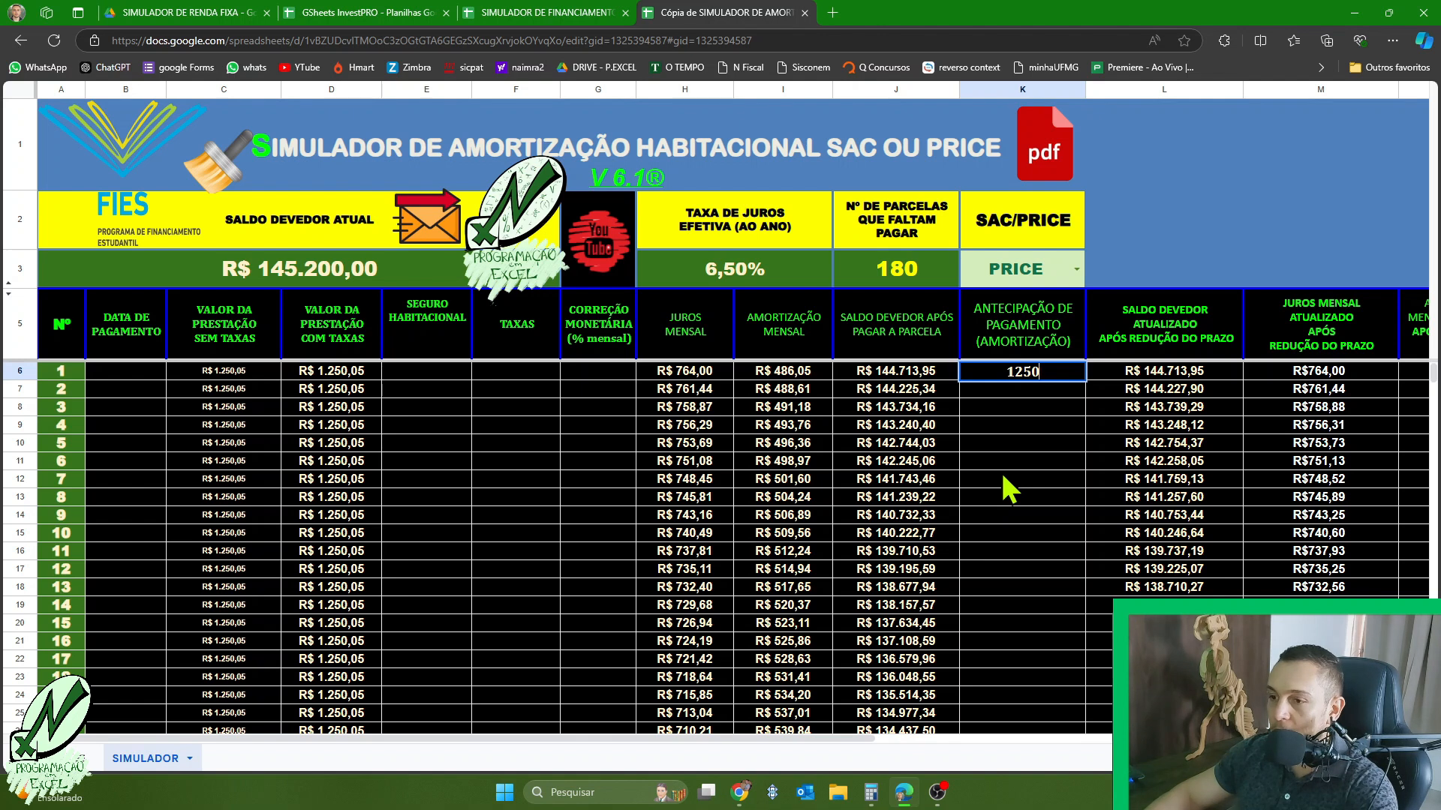
pyautogui.write(',05')
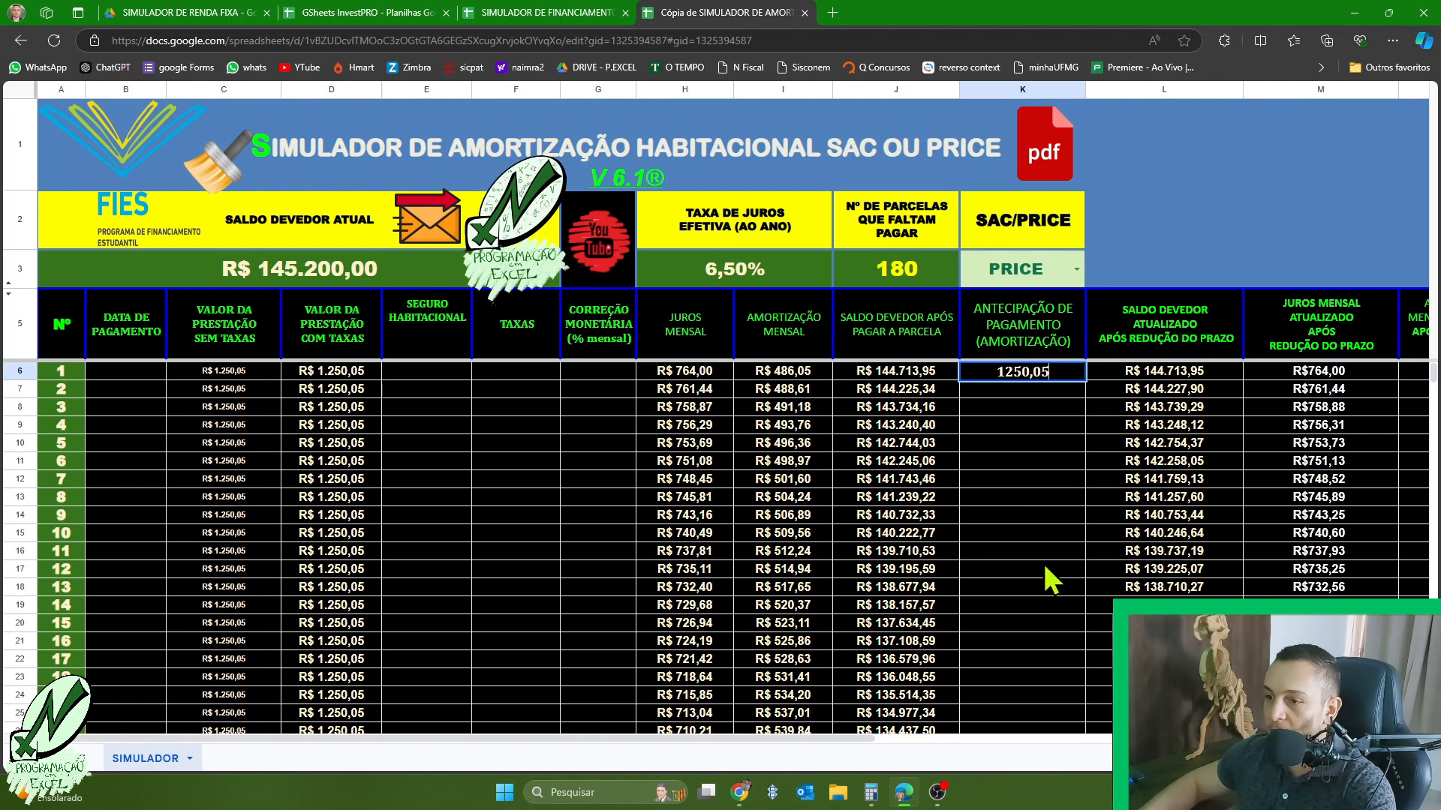
pyautogui.click(997, 394)
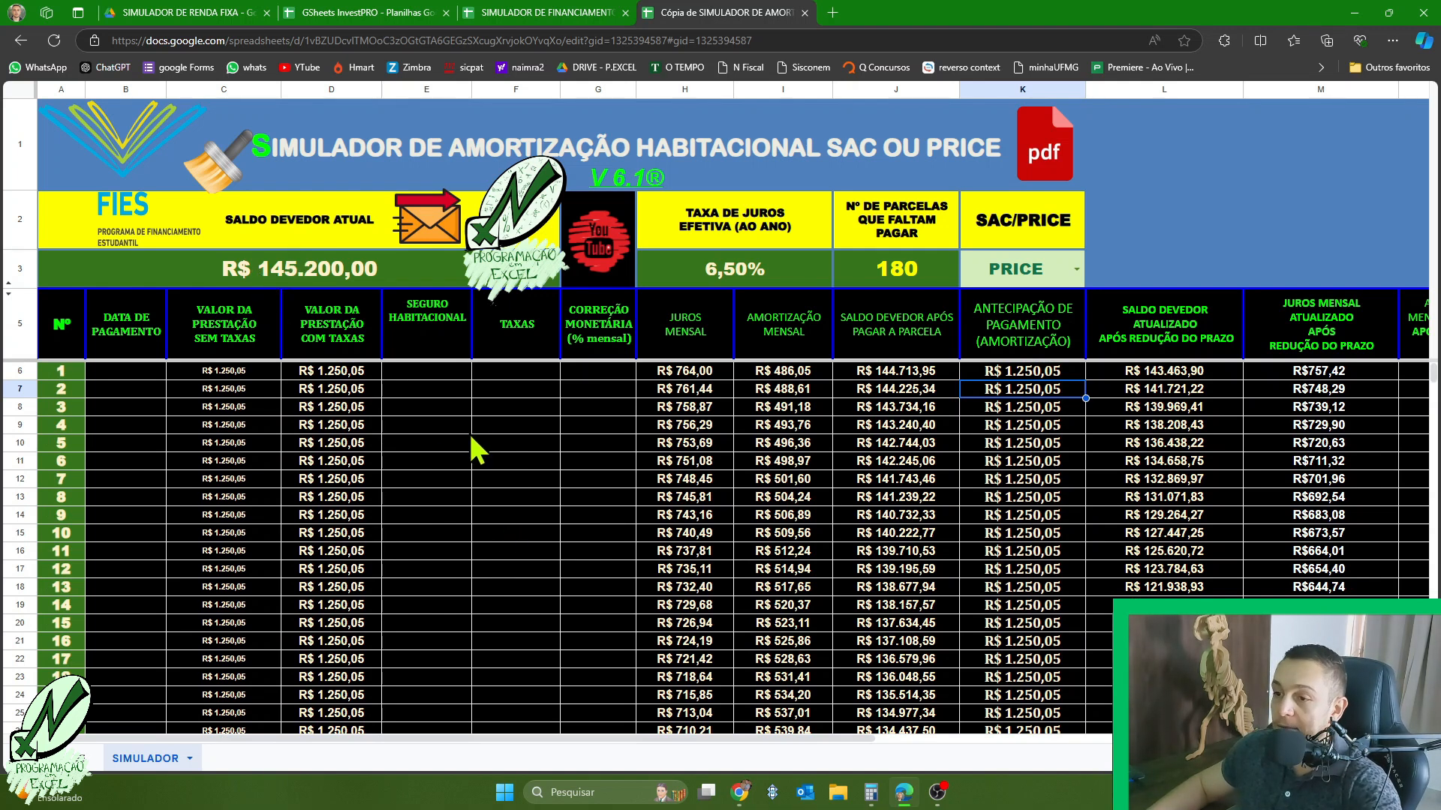
# - Examine the first installment's updated balance, interest, amortization, number of installments and installment value resulting from the anticipated payment
pyautogui.click(889, 270)
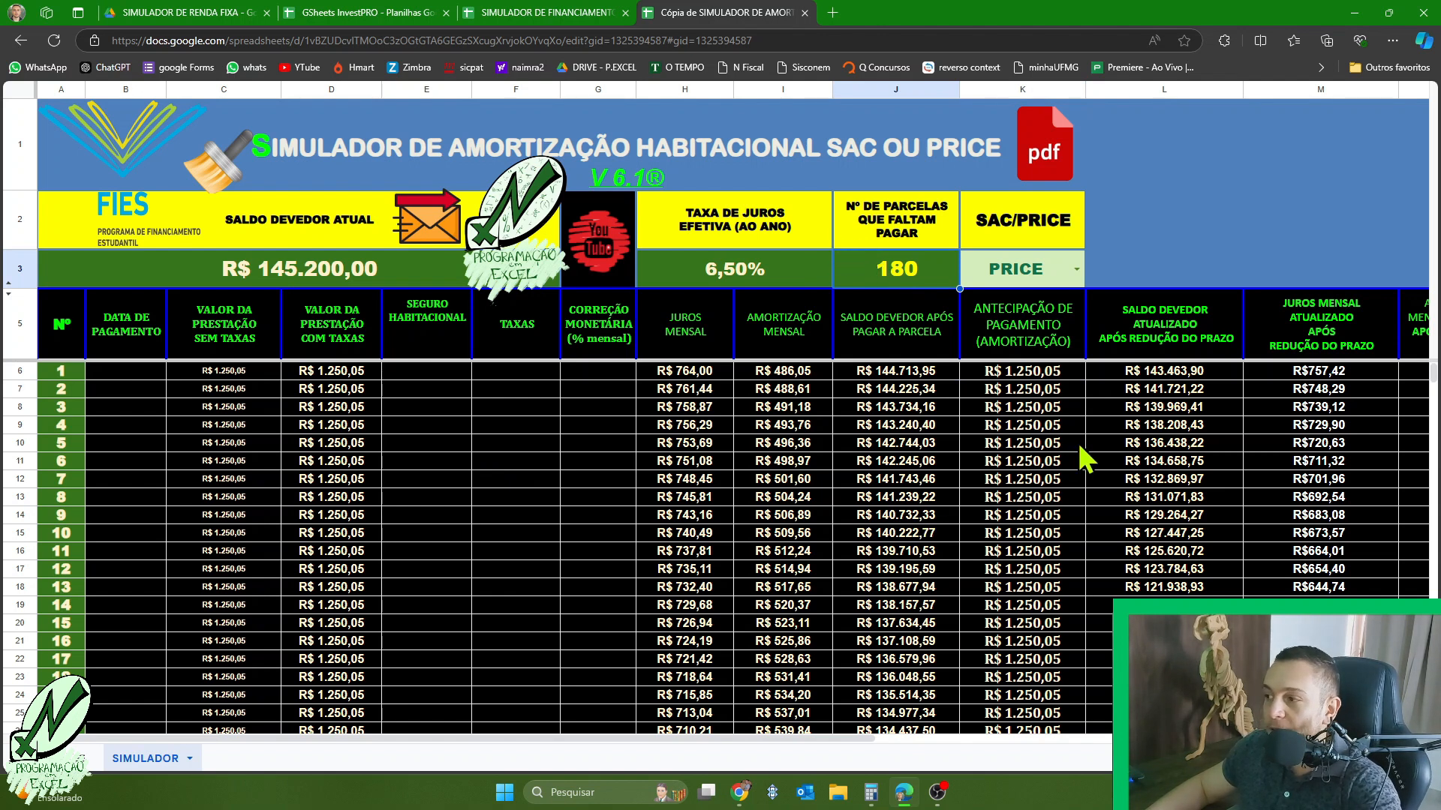
pyautogui.click(1034, 375)
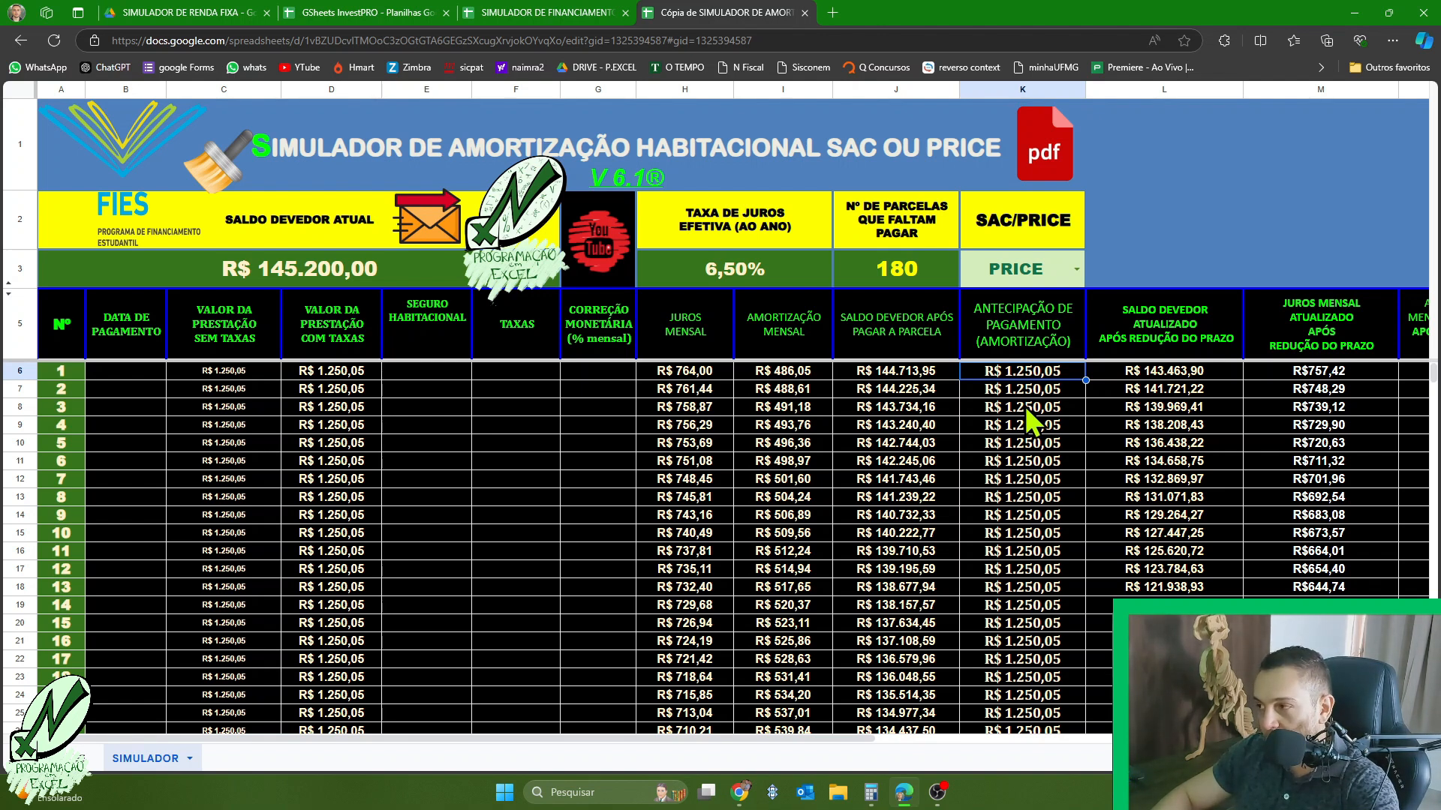
pyautogui.press('Right')
pyautogui.press('Right')
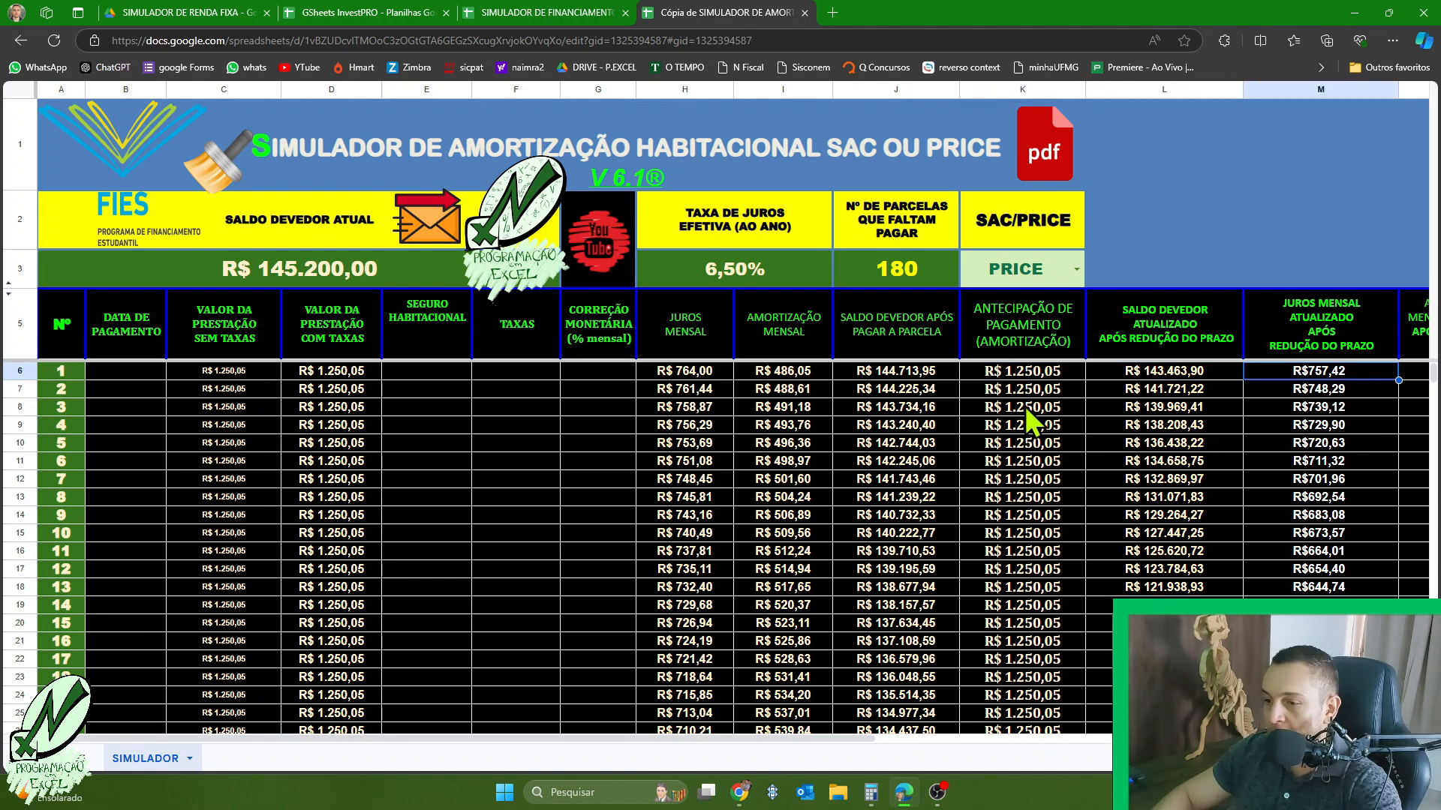
pyautogui.press('Right')
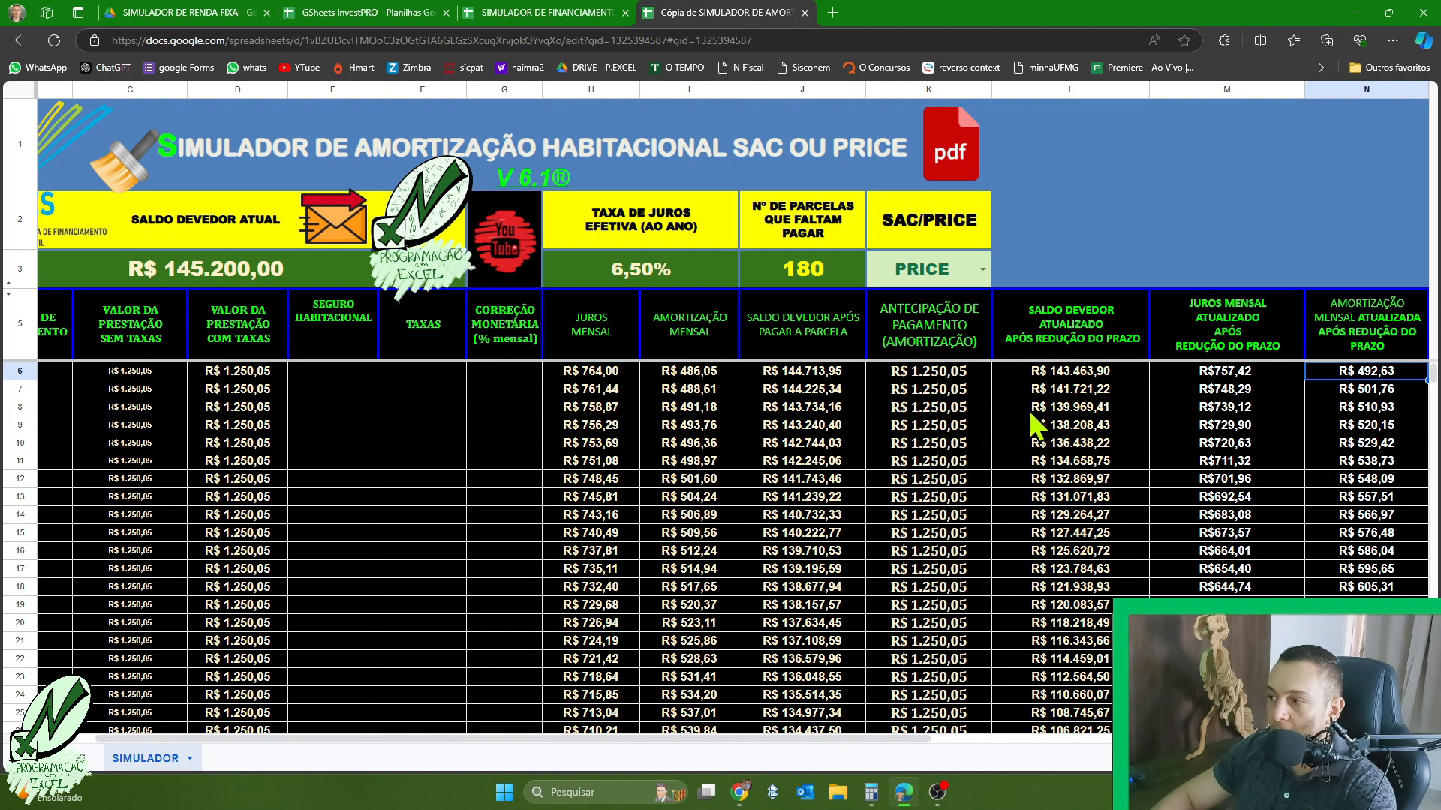
pyautogui.press('Right')
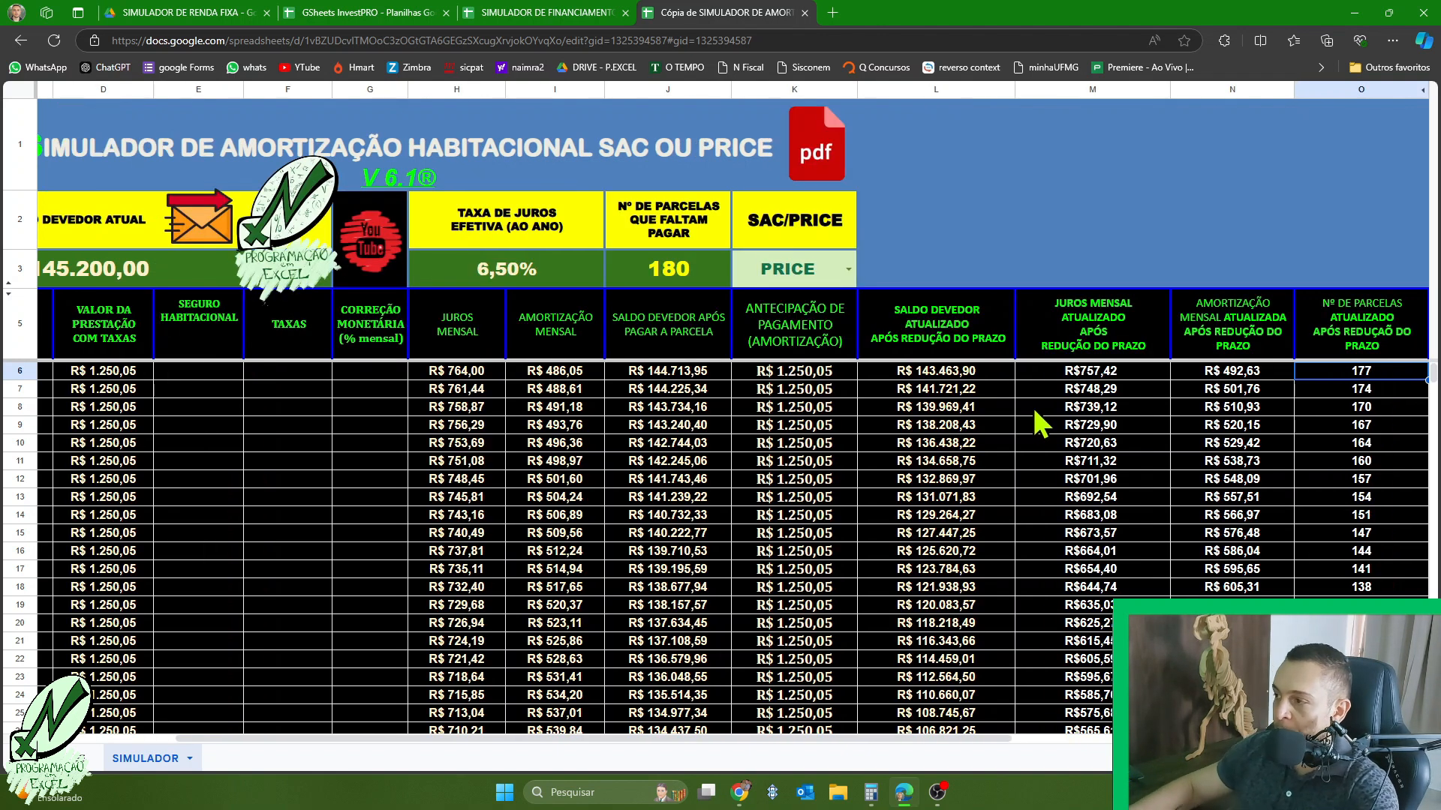
pyautogui.click(935, 376)
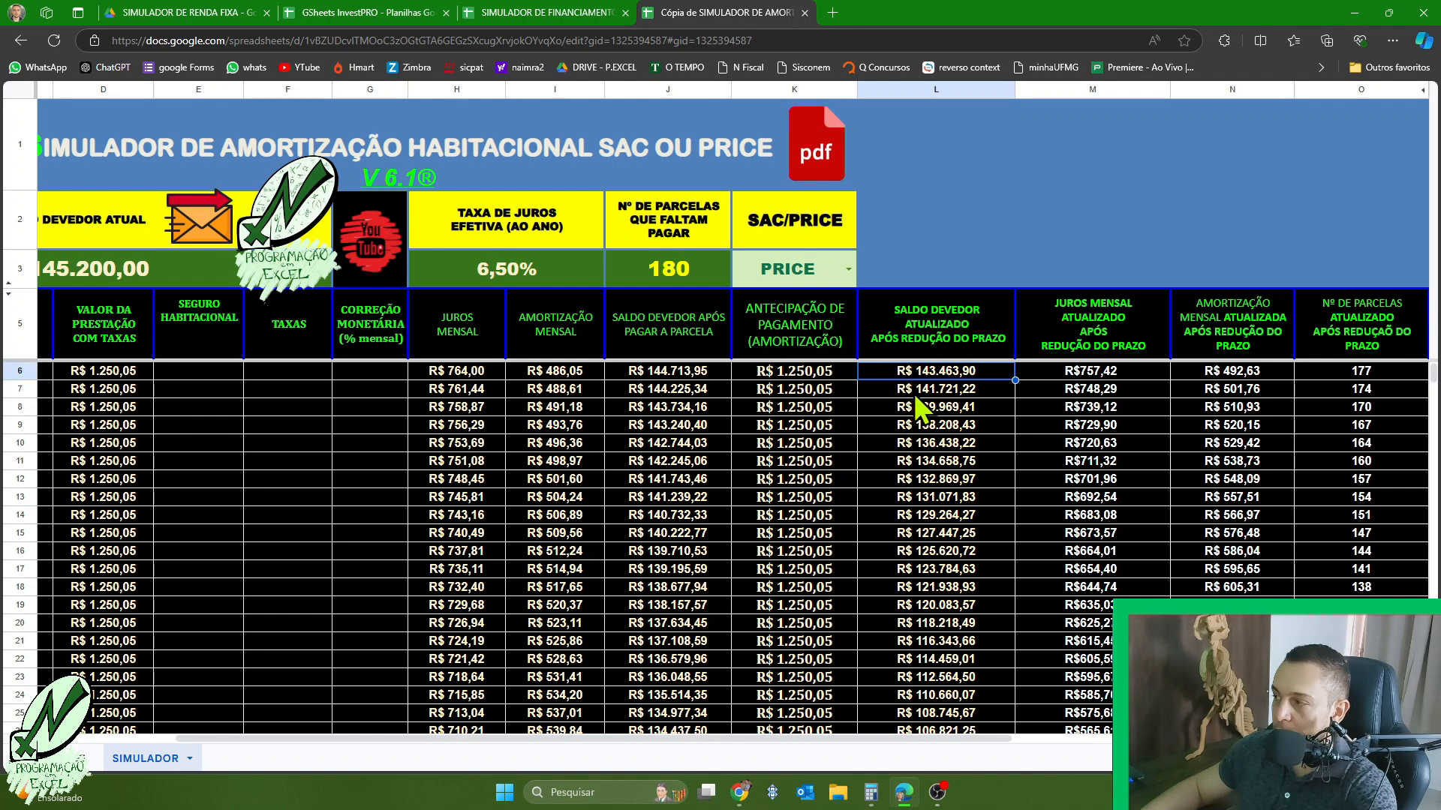
pyautogui.click(1352, 375)
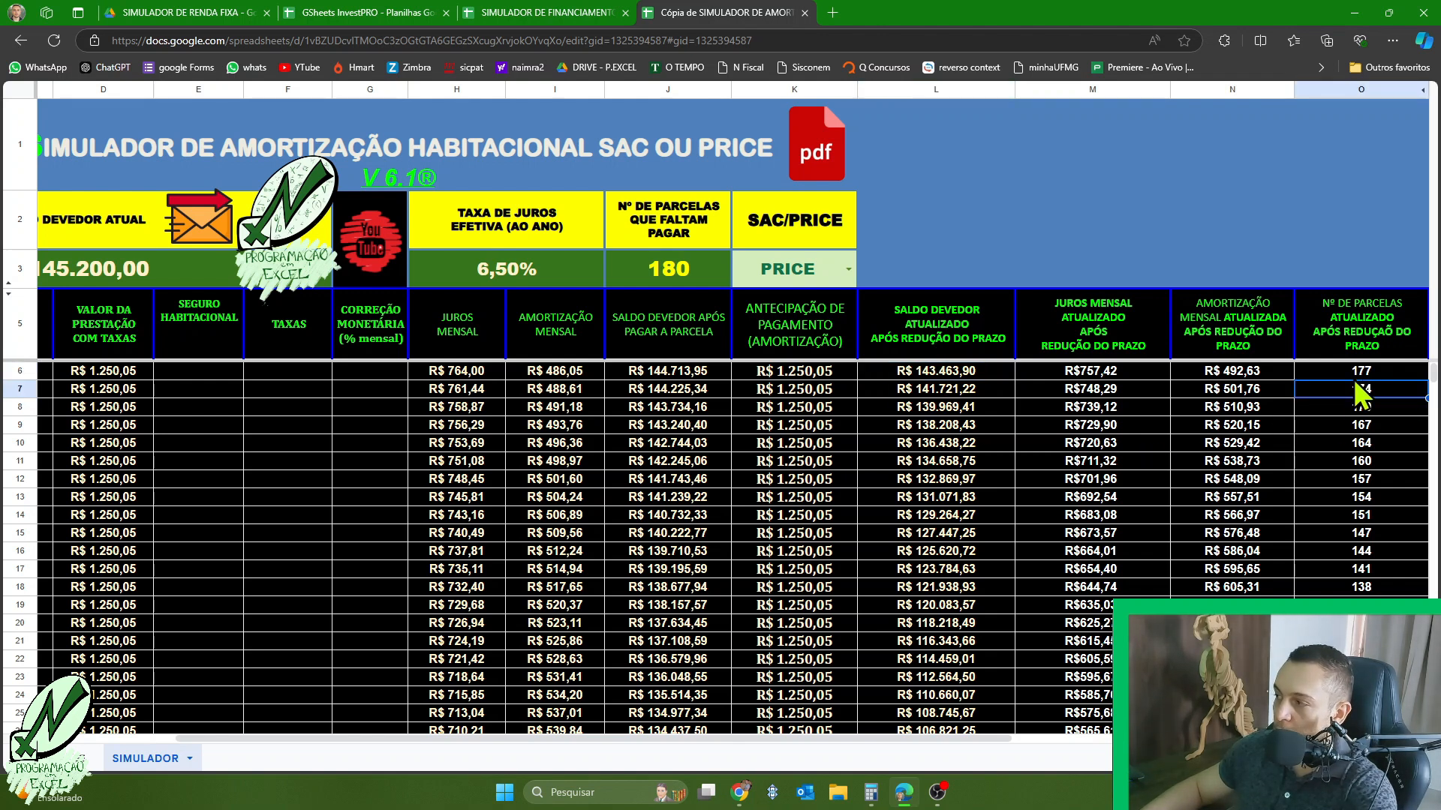
pyautogui.press('Right')
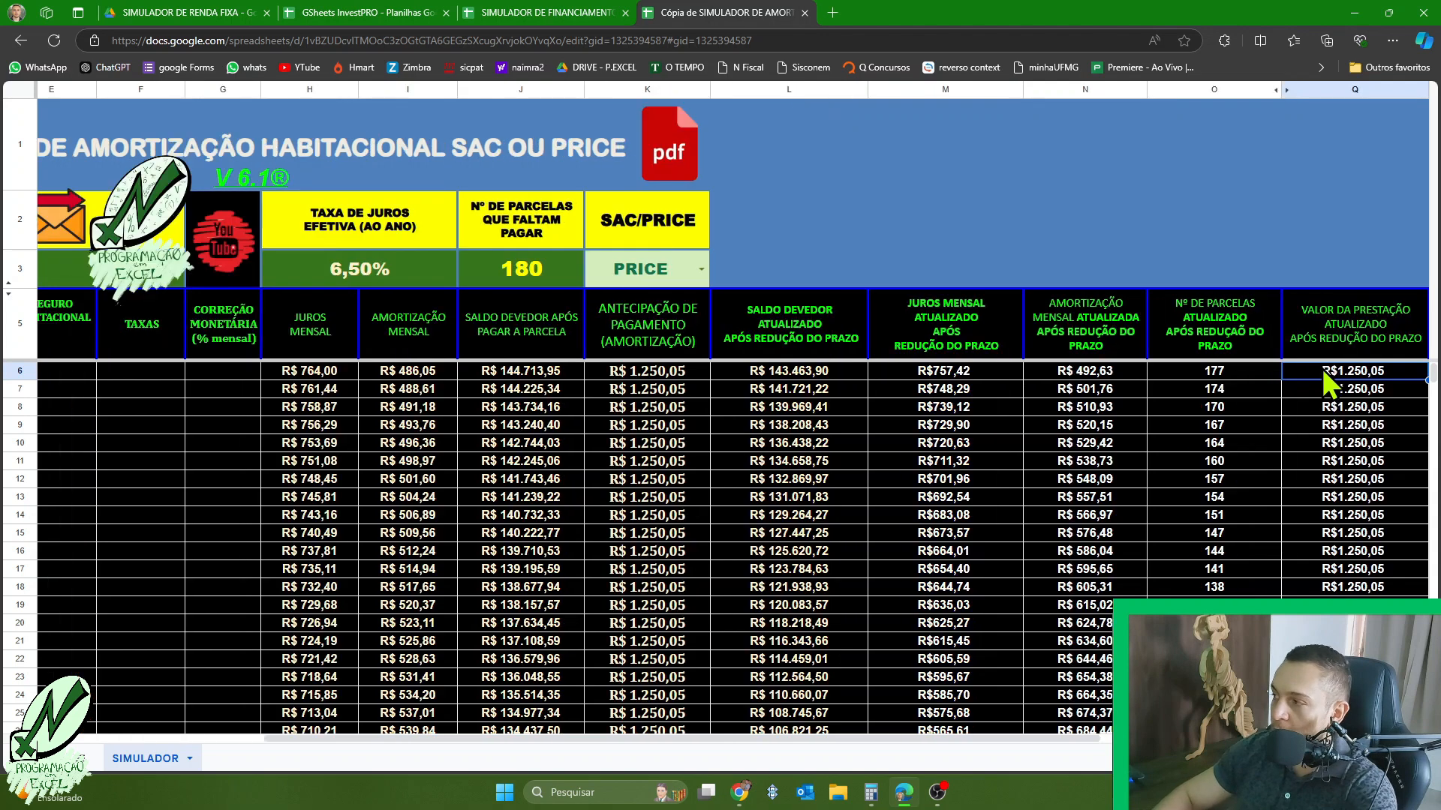
pyautogui.press('Right')
pyautogui.press('Right')
pyautogui.press('Right')
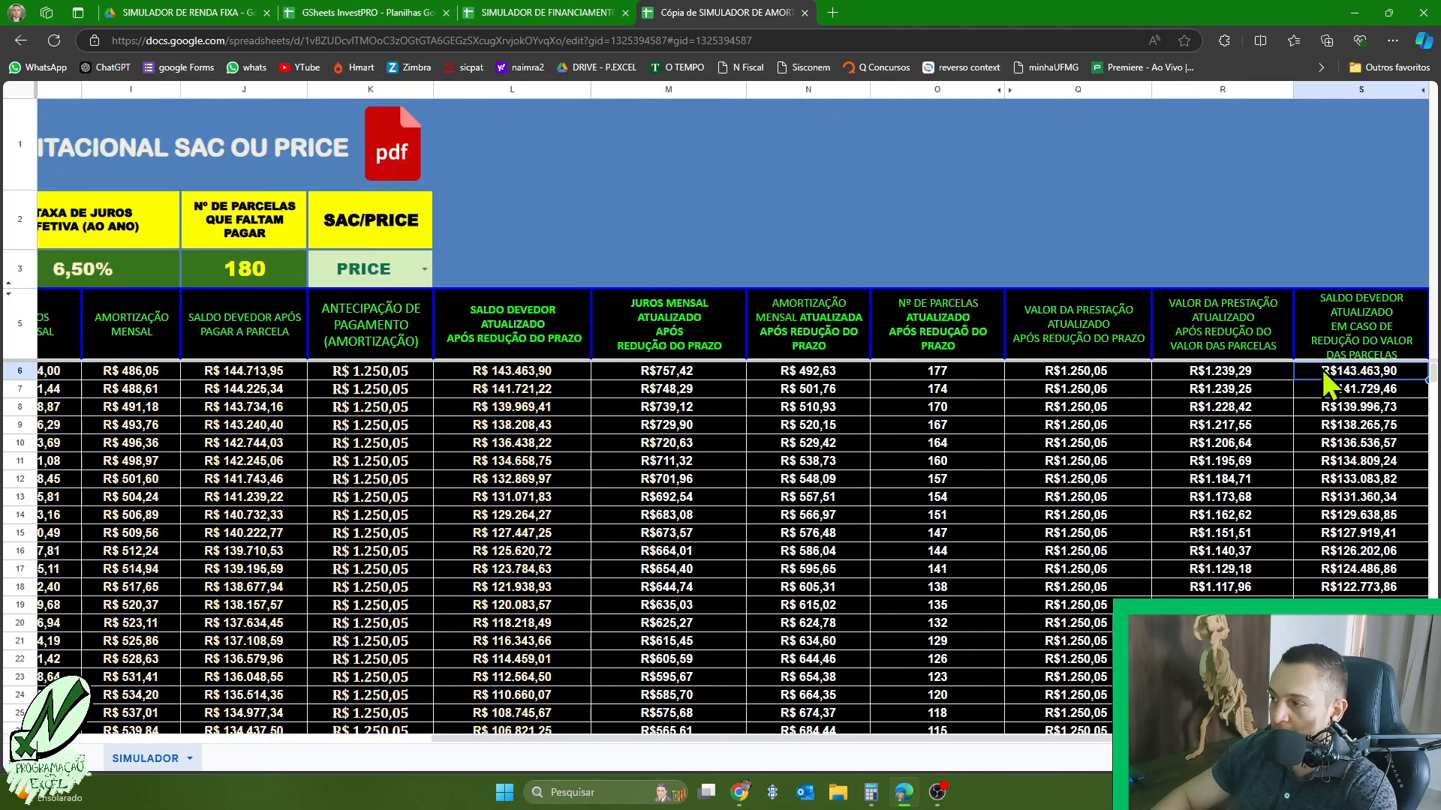
# - Compare the updated number of installments under term reduction with the installment values under installment-value reduction
pyautogui.press('Left')
pyautogui.press('Left')
pyautogui.press('Left')
pyautogui.press('Left')
pyautogui.press('Left')
pyautogui.press('Left')
pyautogui.press('Left')
pyautogui.press('Right')
pyautogui.press('Right')
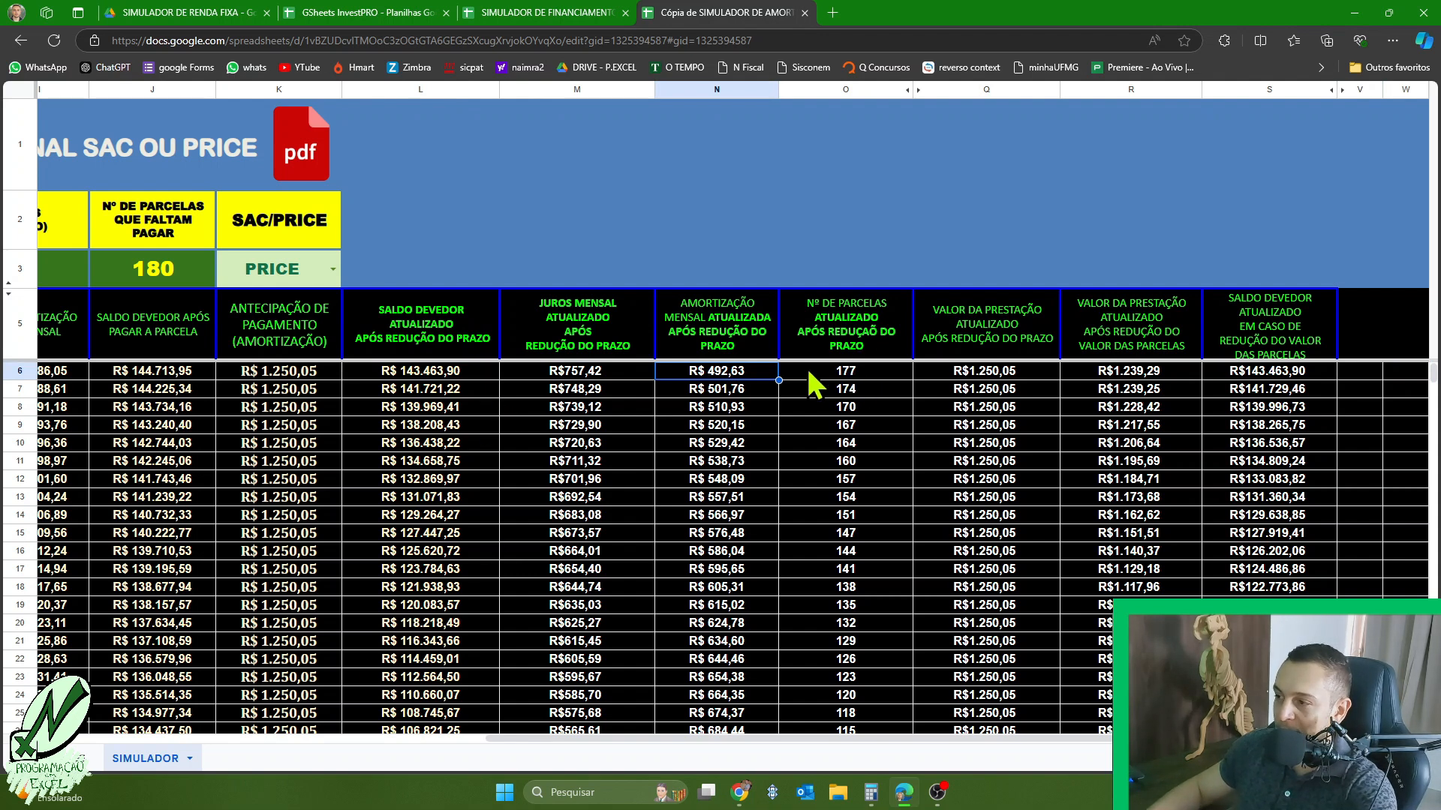
pyautogui.moveTo(810, 384); pyautogui.dragTo(842, 611)
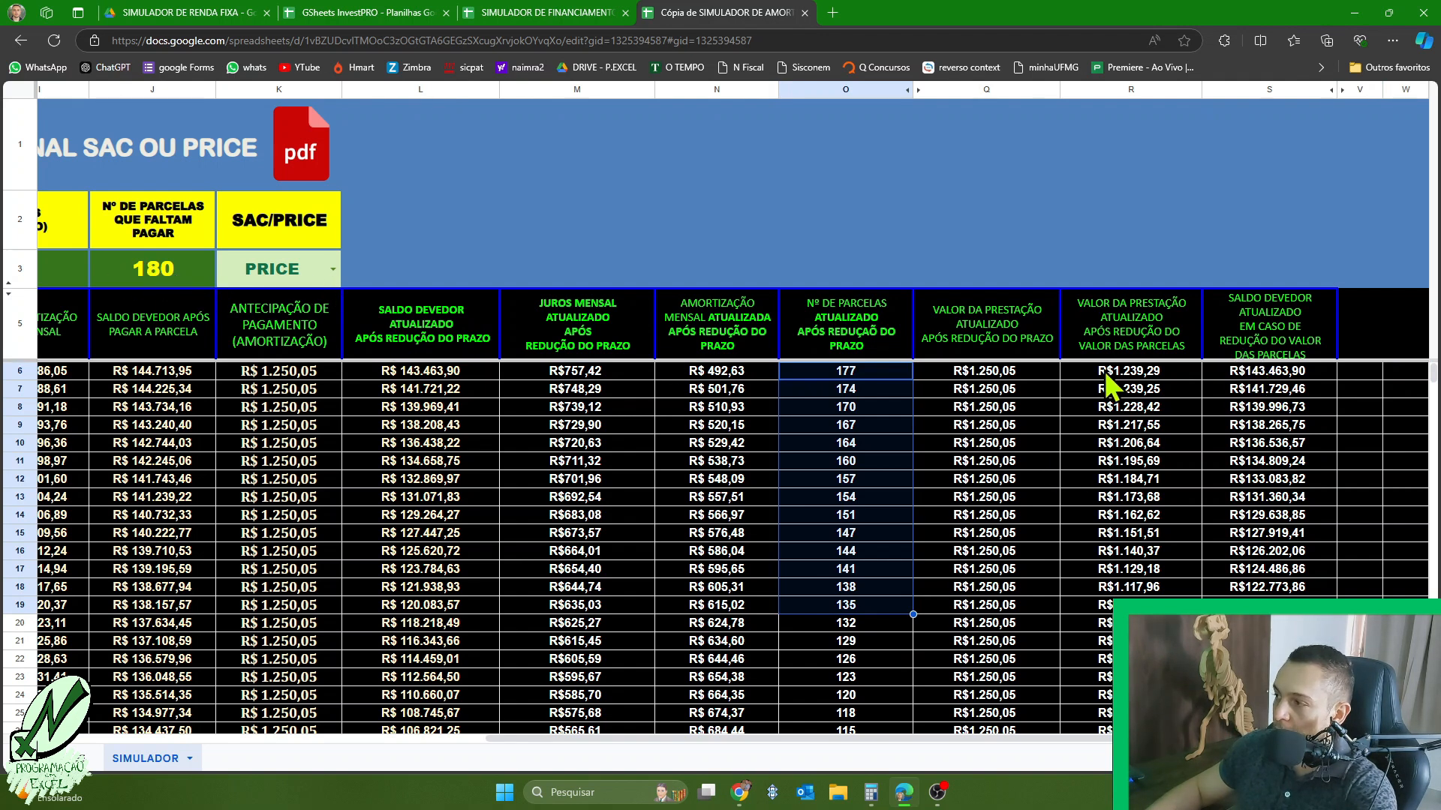
pyautogui.moveTo(1104, 372); pyautogui.dragTo(1125, 641)
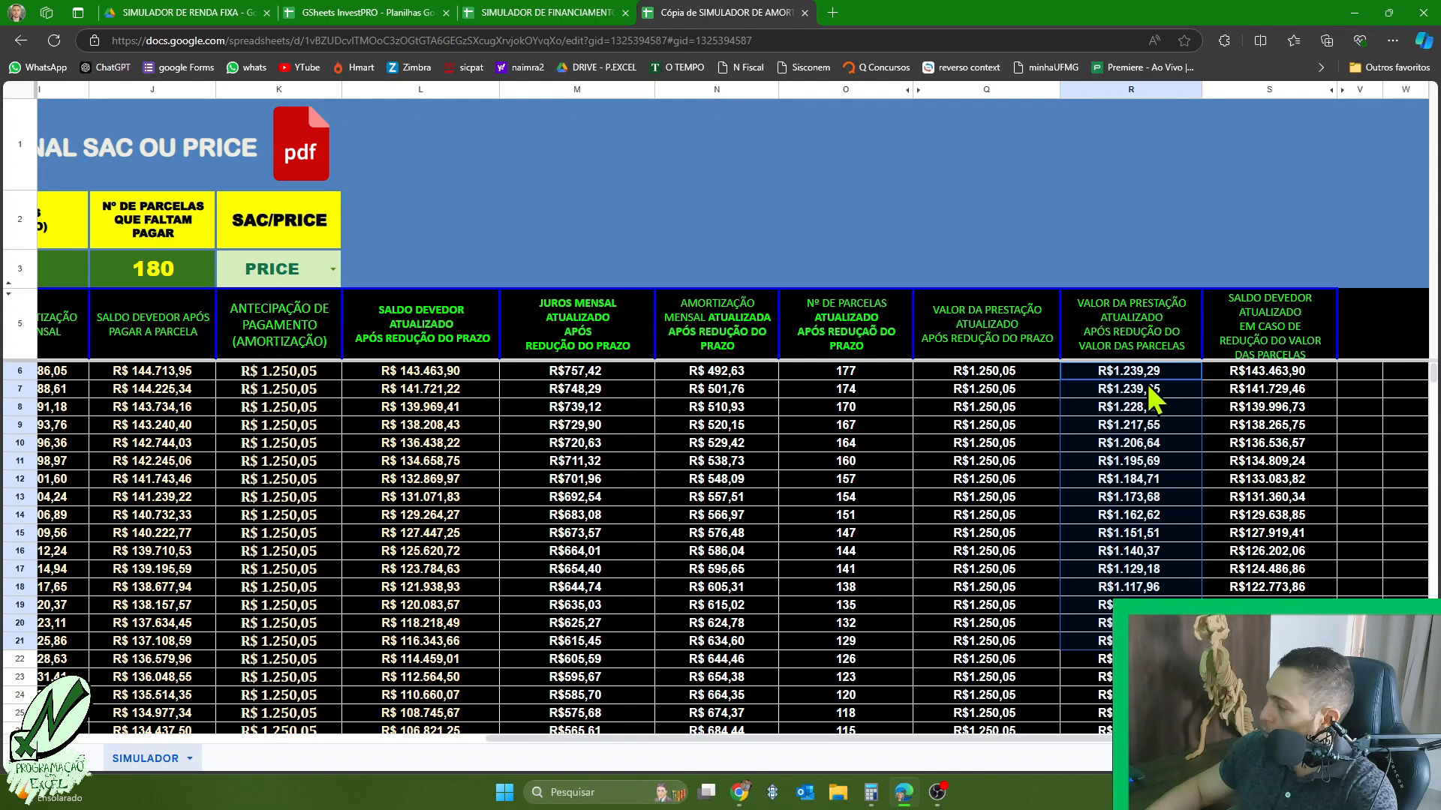
pyautogui.click(885, 349)
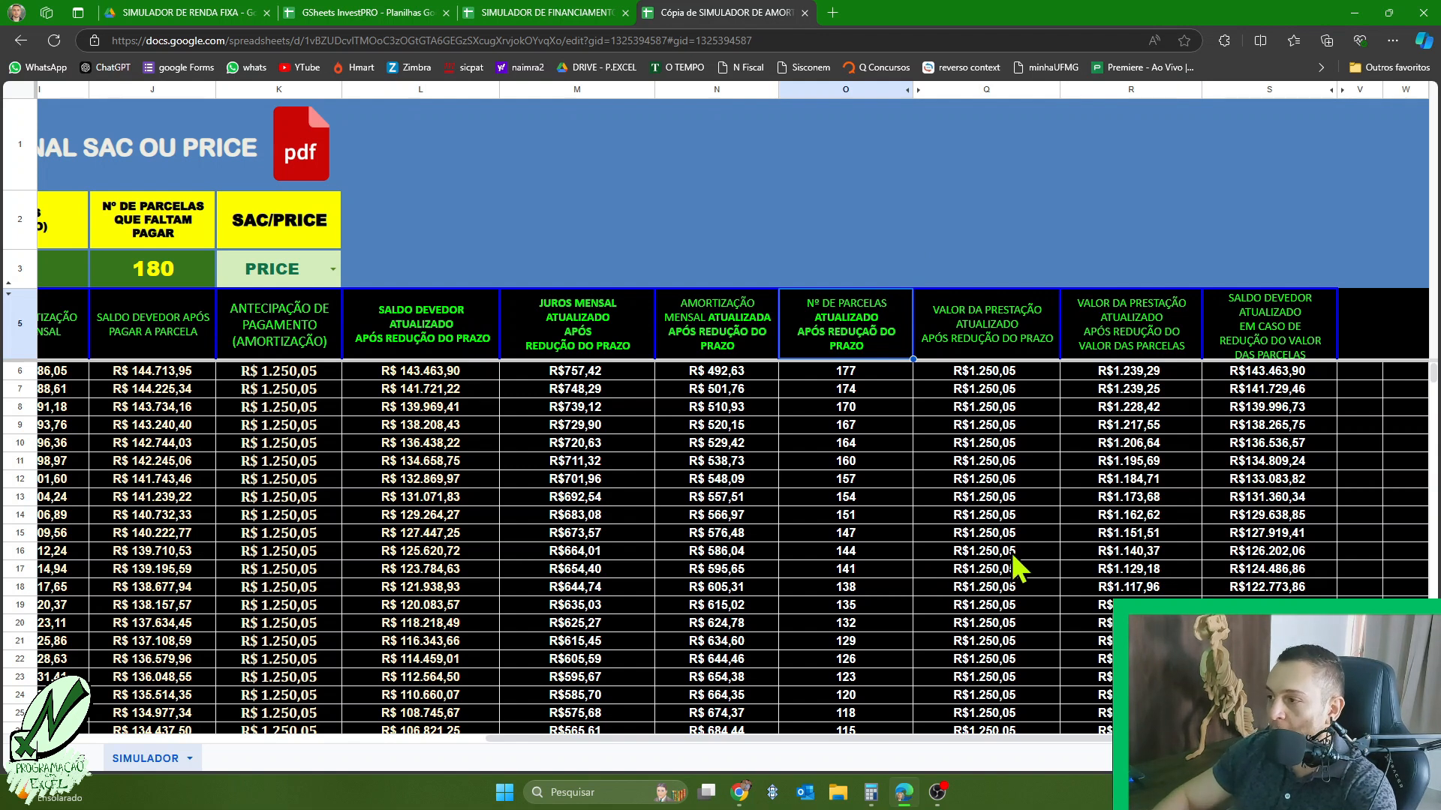
# - Review the updated number of installments row by row and the term-reduction column headings back to the balance after payment
pyautogui.press('Down')
pyautogui.press('Down')
pyautogui.press('Down')
pyautogui.press('Down')
pyautogui.press('Down')
pyautogui.press('Down')
pyautogui.press('Down')
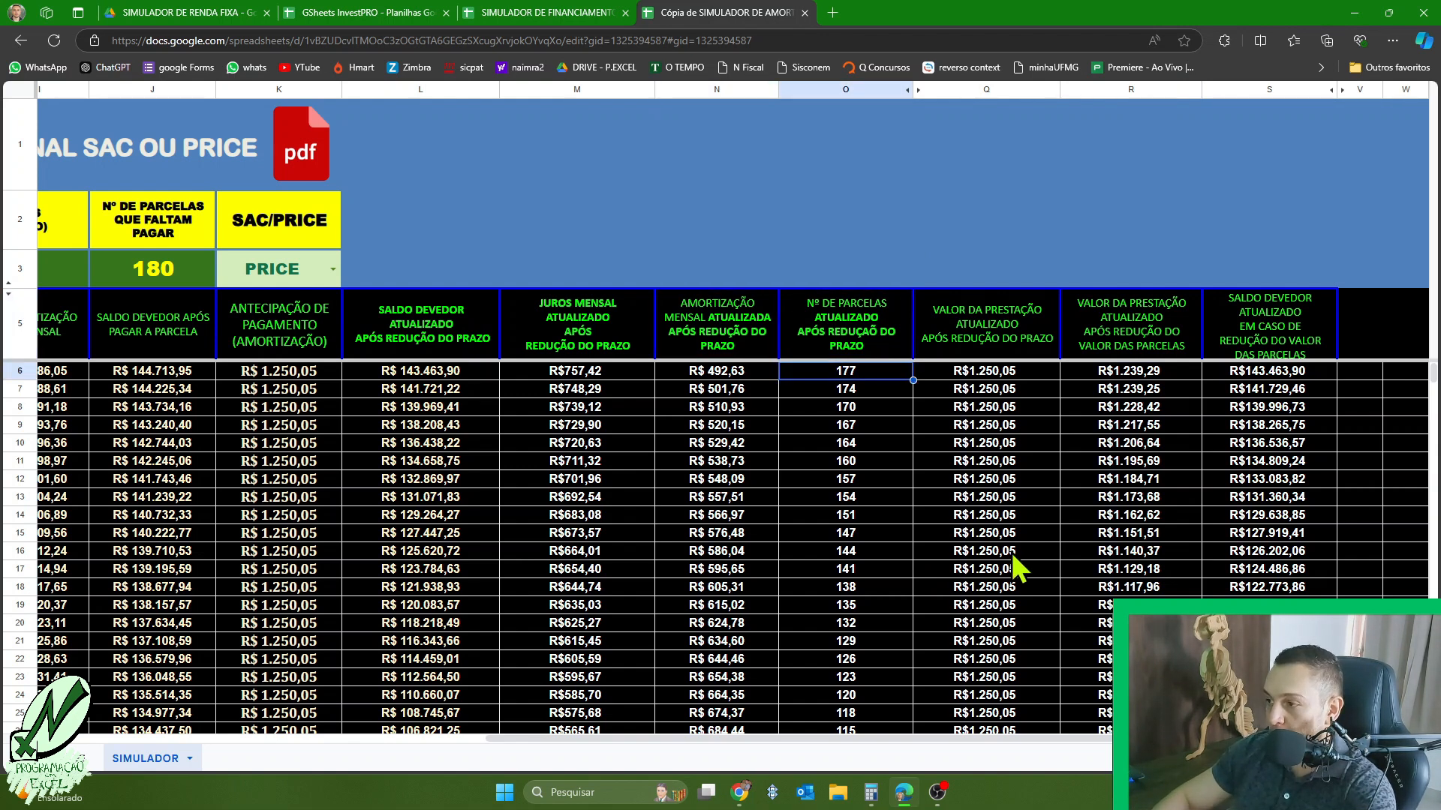
pyautogui.press('Down')
pyautogui.press('Down')
pyautogui.press('Down')
pyautogui.press('Down')
pyautogui.press('Down')
pyautogui.press('Up')
pyautogui.press('Up')
pyautogui.press('Up')
pyautogui.press('Up')
pyautogui.press('Up')
pyautogui.press('Up')
pyautogui.press('Up')
pyautogui.press('Up')
pyautogui.press('Up')
pyautogui.press('Up')
pyautogui.press('Up')
pyautogui.press('Up')
pyautogui.press('Up')
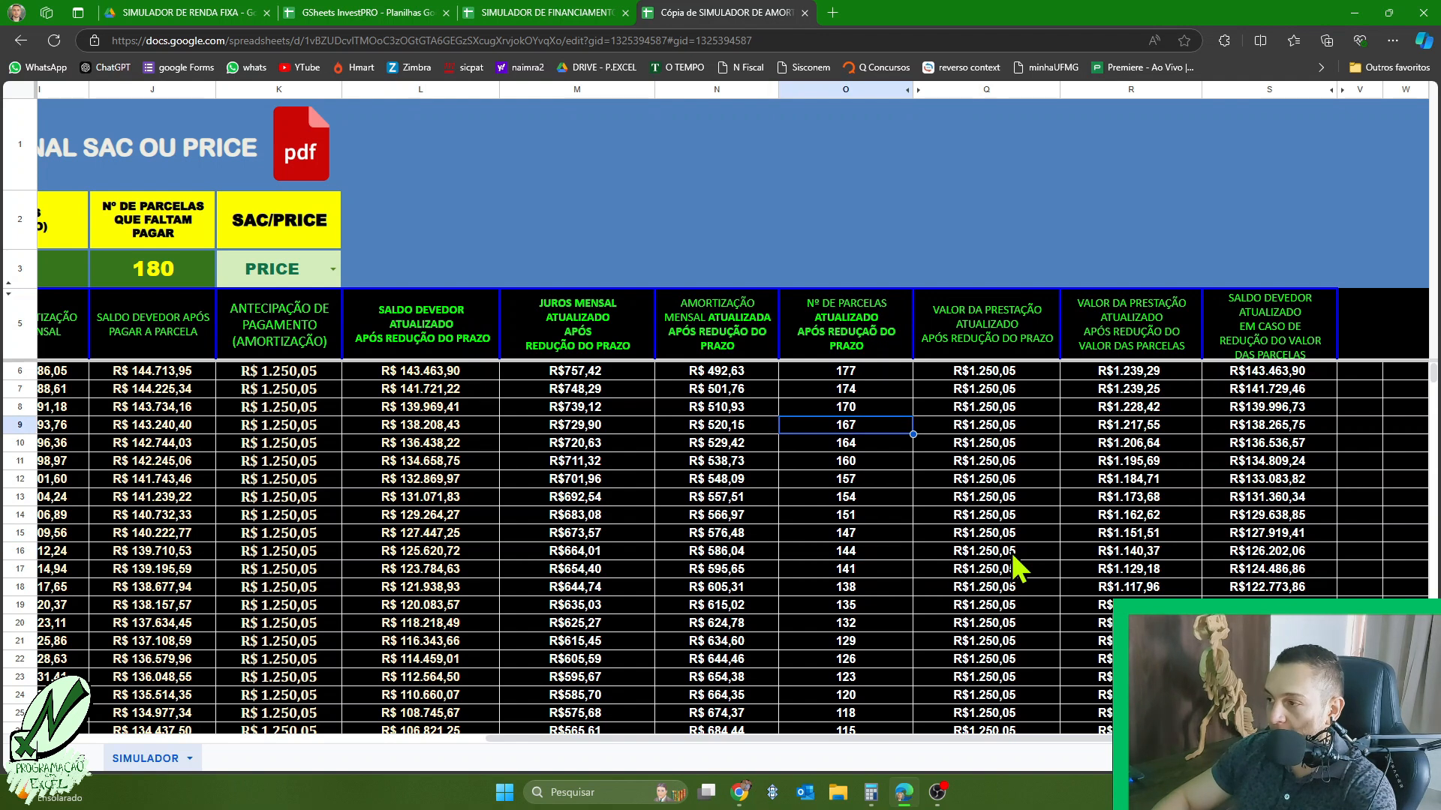
pyautogui.press('Up')
pyautogui.press('Down')
pyautogui.press('Down')
pyautogui.press('Left')
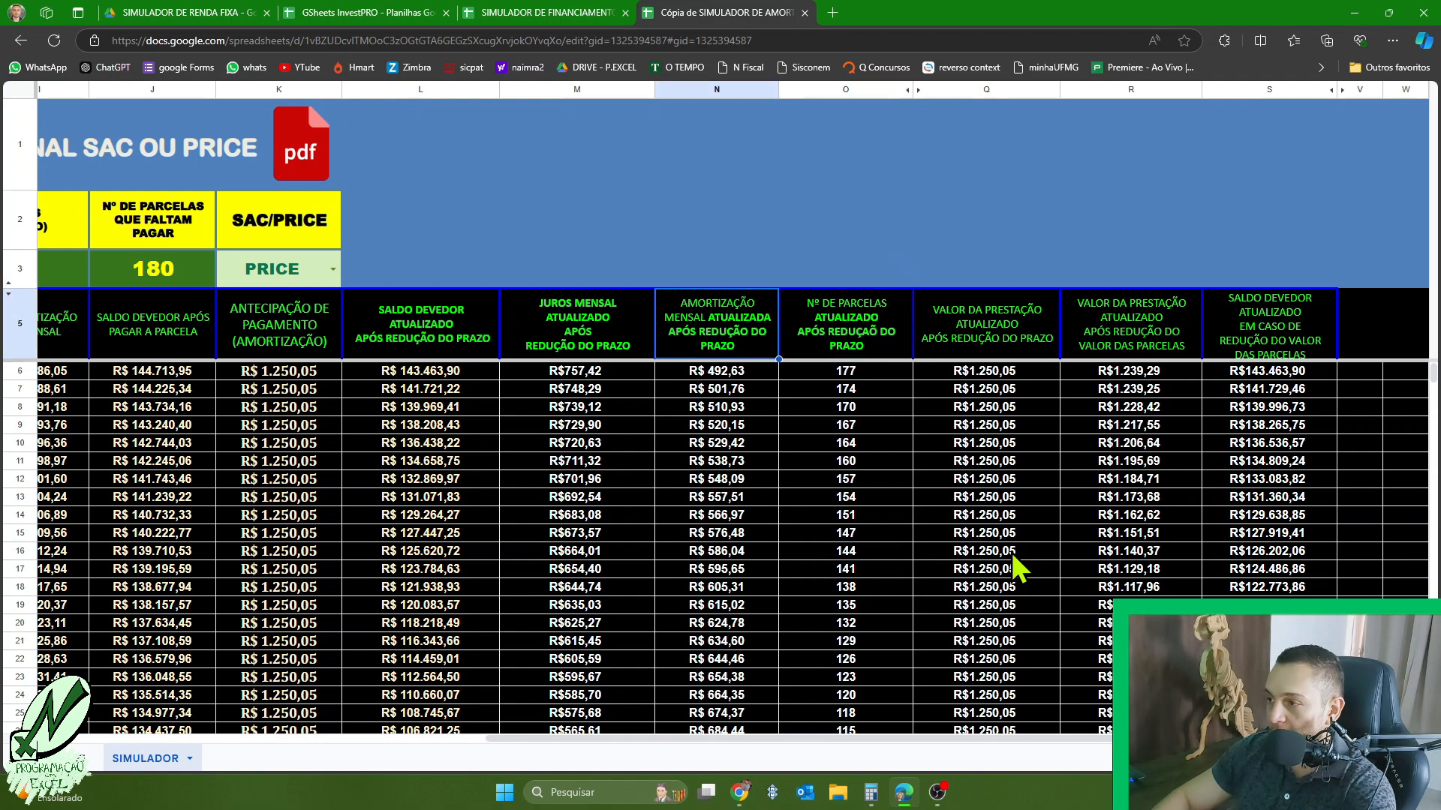
pyautogui.press('Left')
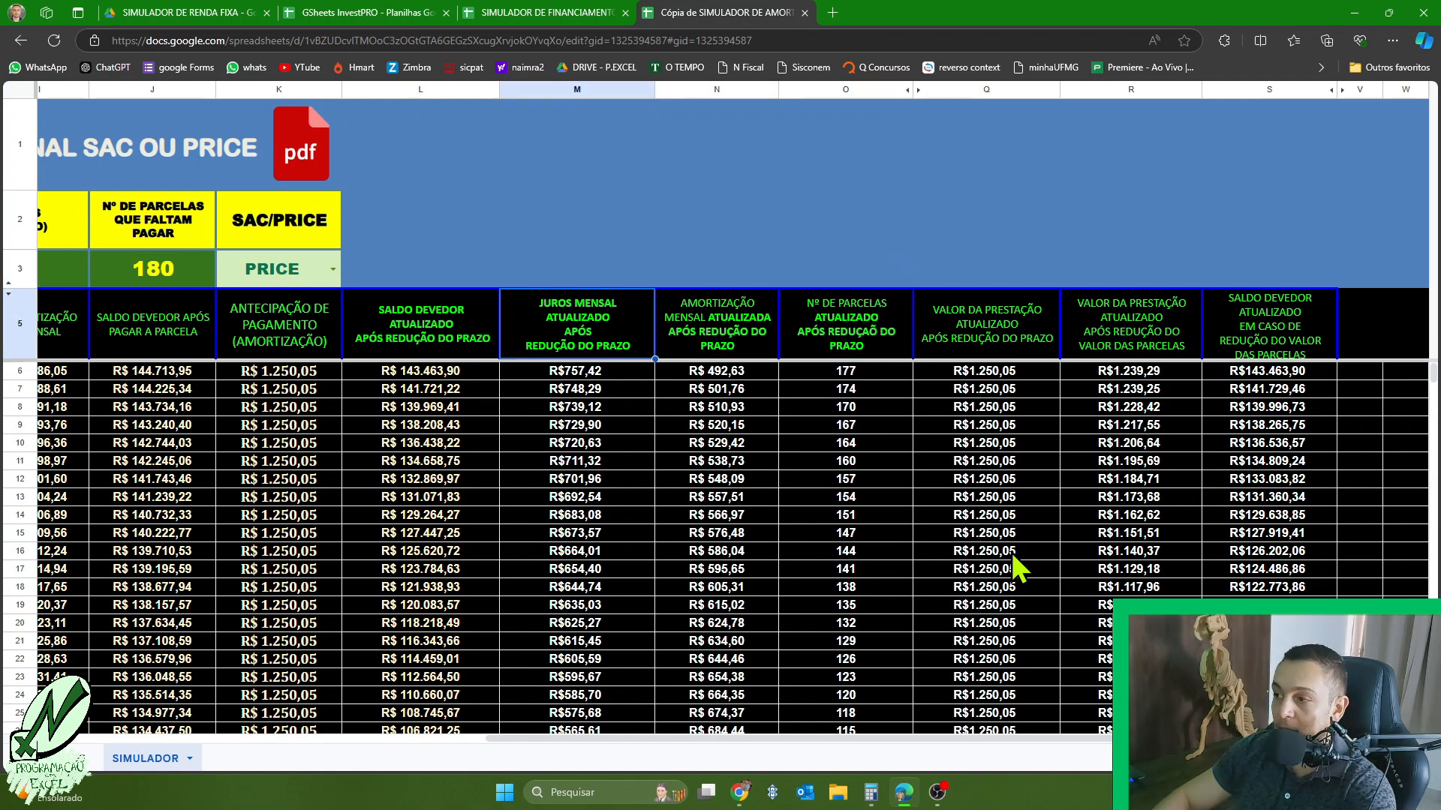
pyautogui.press('Left')
pyautogui.press('Left')
pyautogui.press('Left')
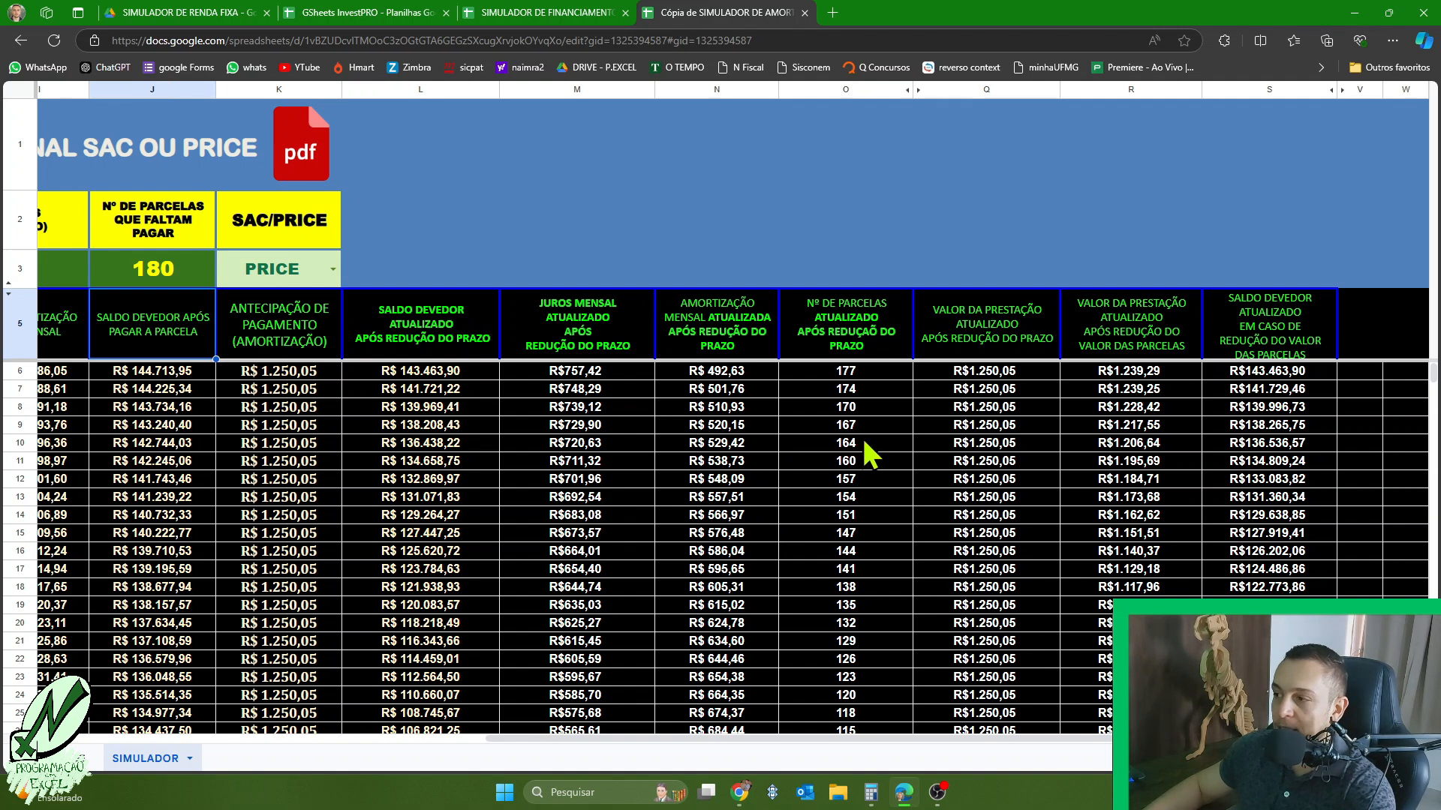
# - Inspect the installment-value reduction column and compare the first row's term-reduction figures with its balance after payment
pyautogui.moveTo(1111, 379); pyautogui.dragTo(1108, 698)
pyautogui.click(863, 341)
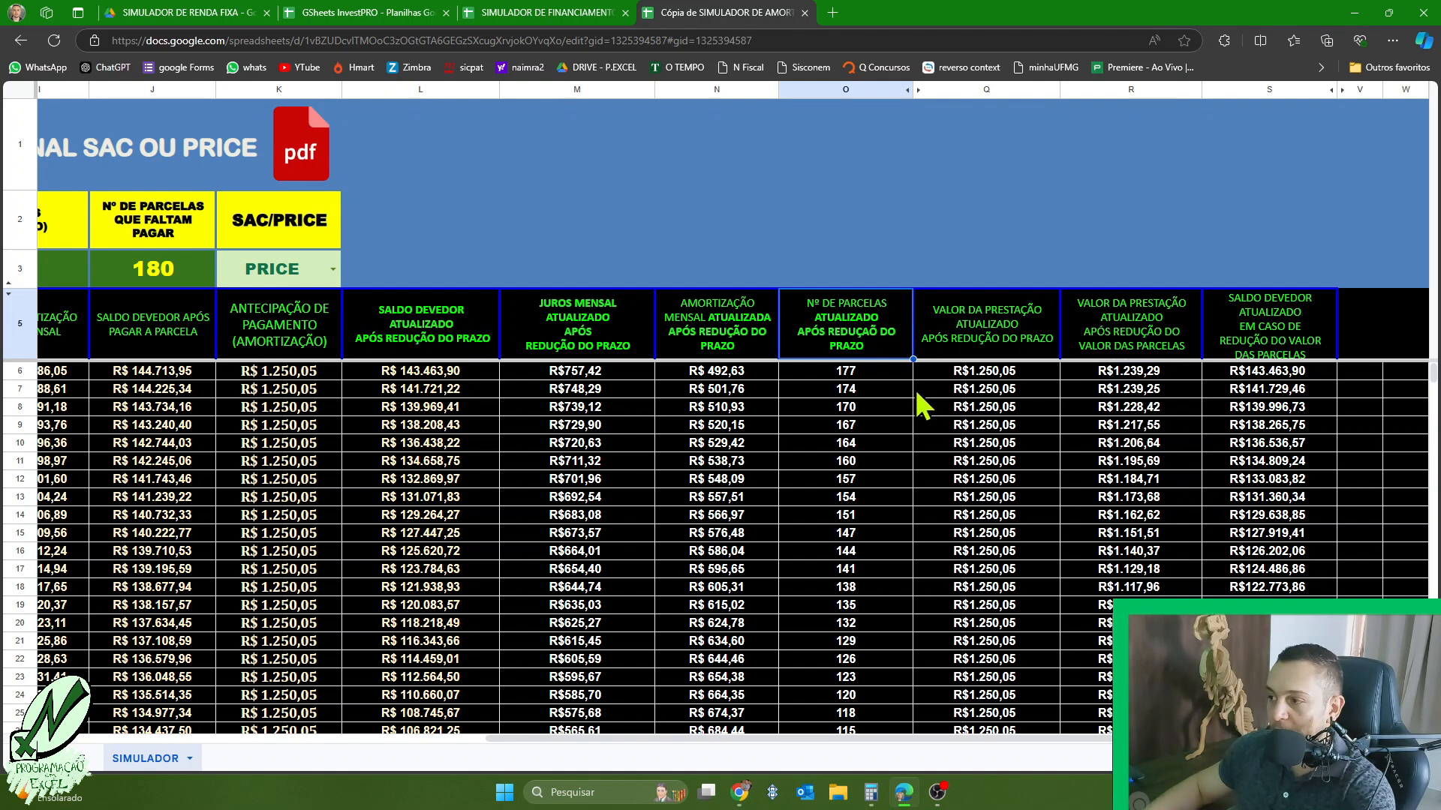
pyautogui.click(864, 374)
pyautogui.press('Left')
pyautogui.press('Left')
pyautogui.press('Left')
pyautogui.press('Left')
pyautogui.press('Left')
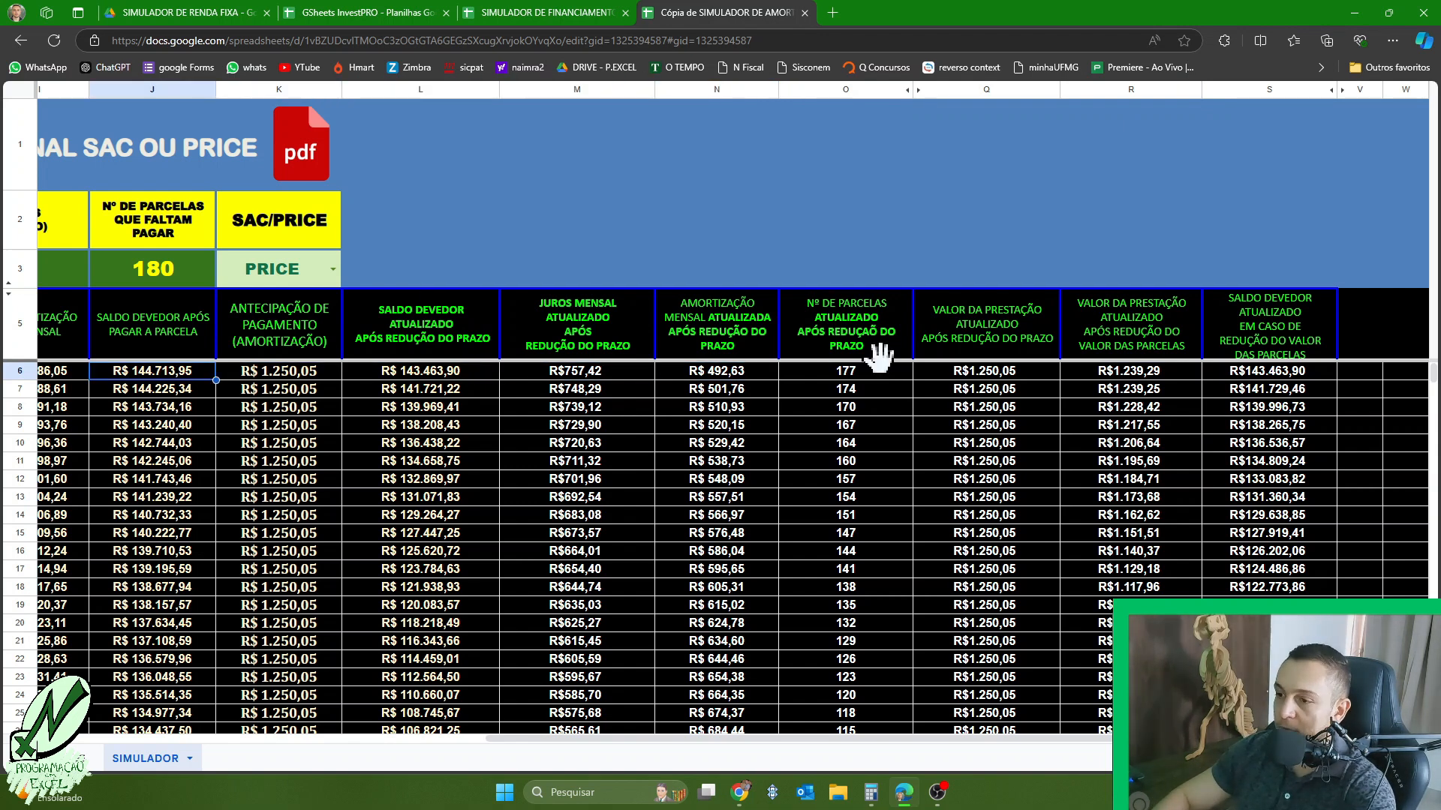
pyautogui.press('Right')
pyautogui.press('Right')
pyautogui.press('Right')
pyautogui.press('Right')
pyautogui.press('Right')
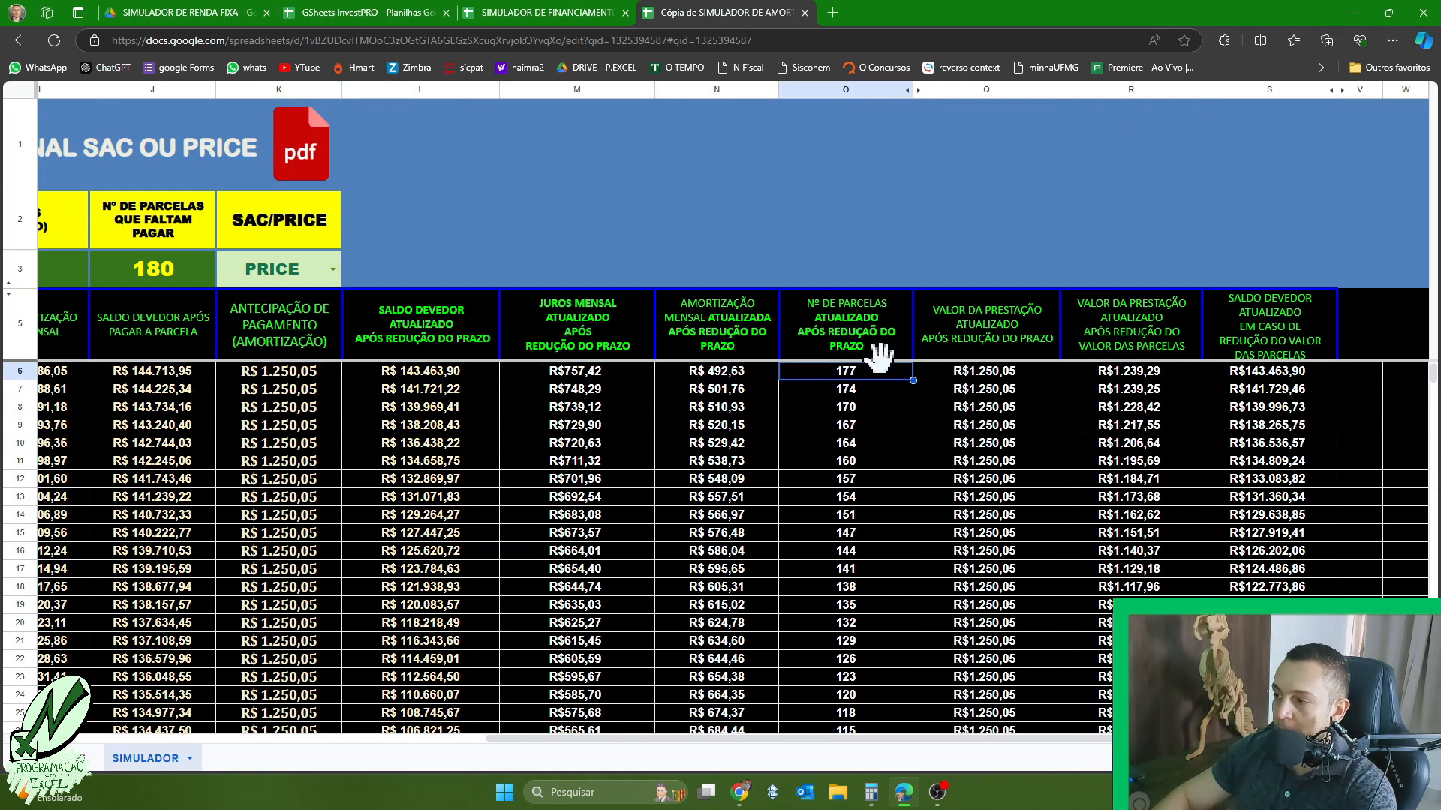
# - Locate the row where the updated number of installments reaches 0
pyautogui.scroll(-6, 894, 487)
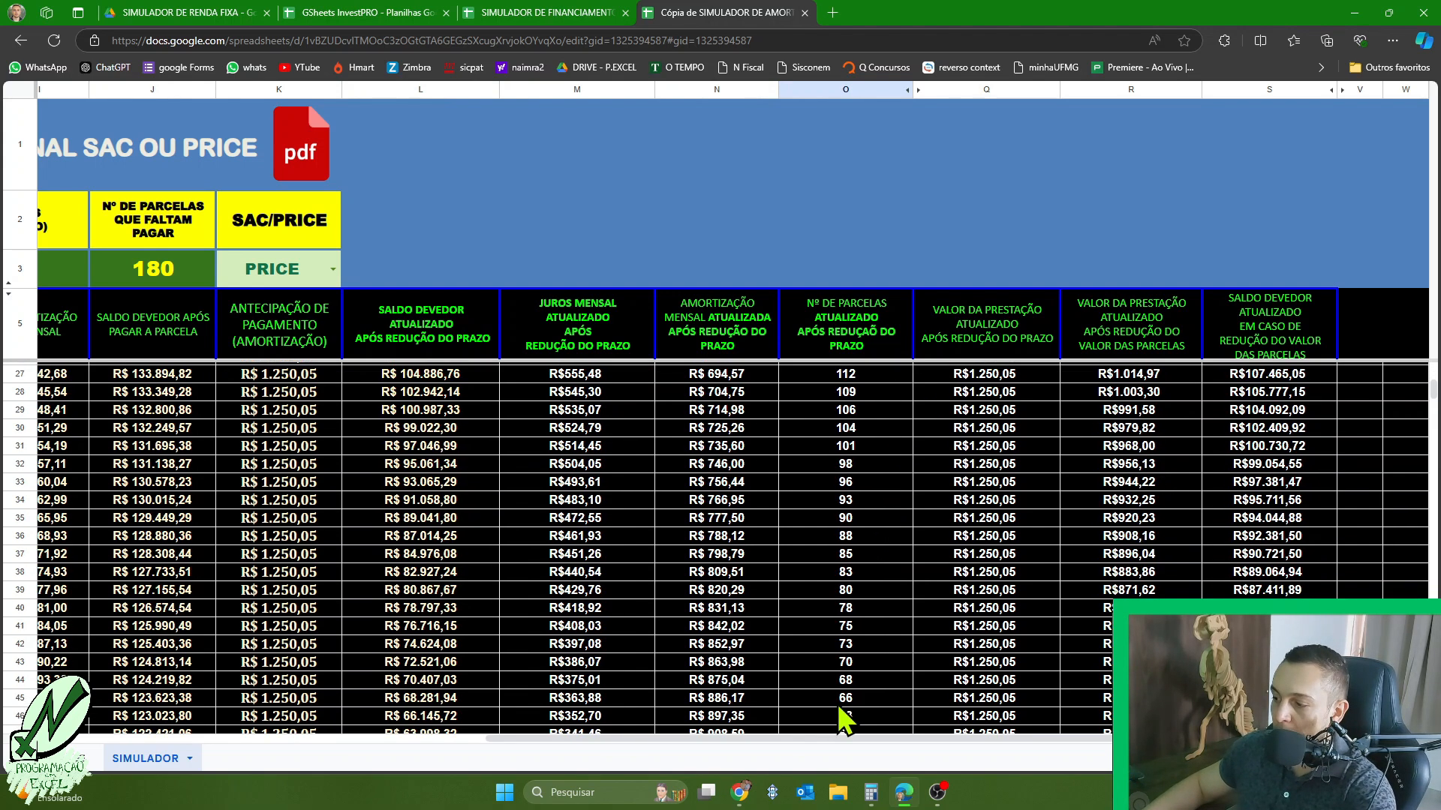
pyautogui.scroll(-8, 844, 672)
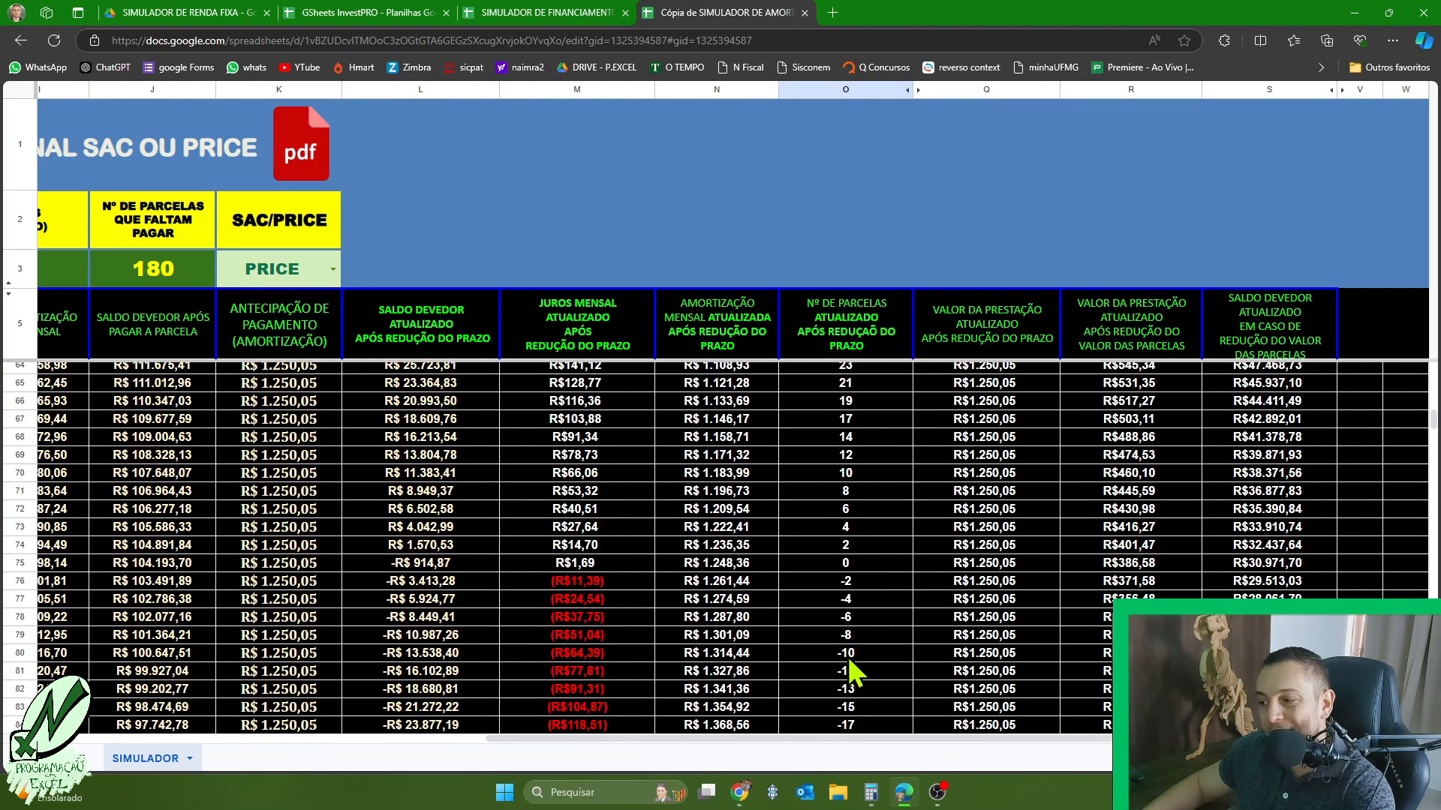
pyautogui.click(854, 569)
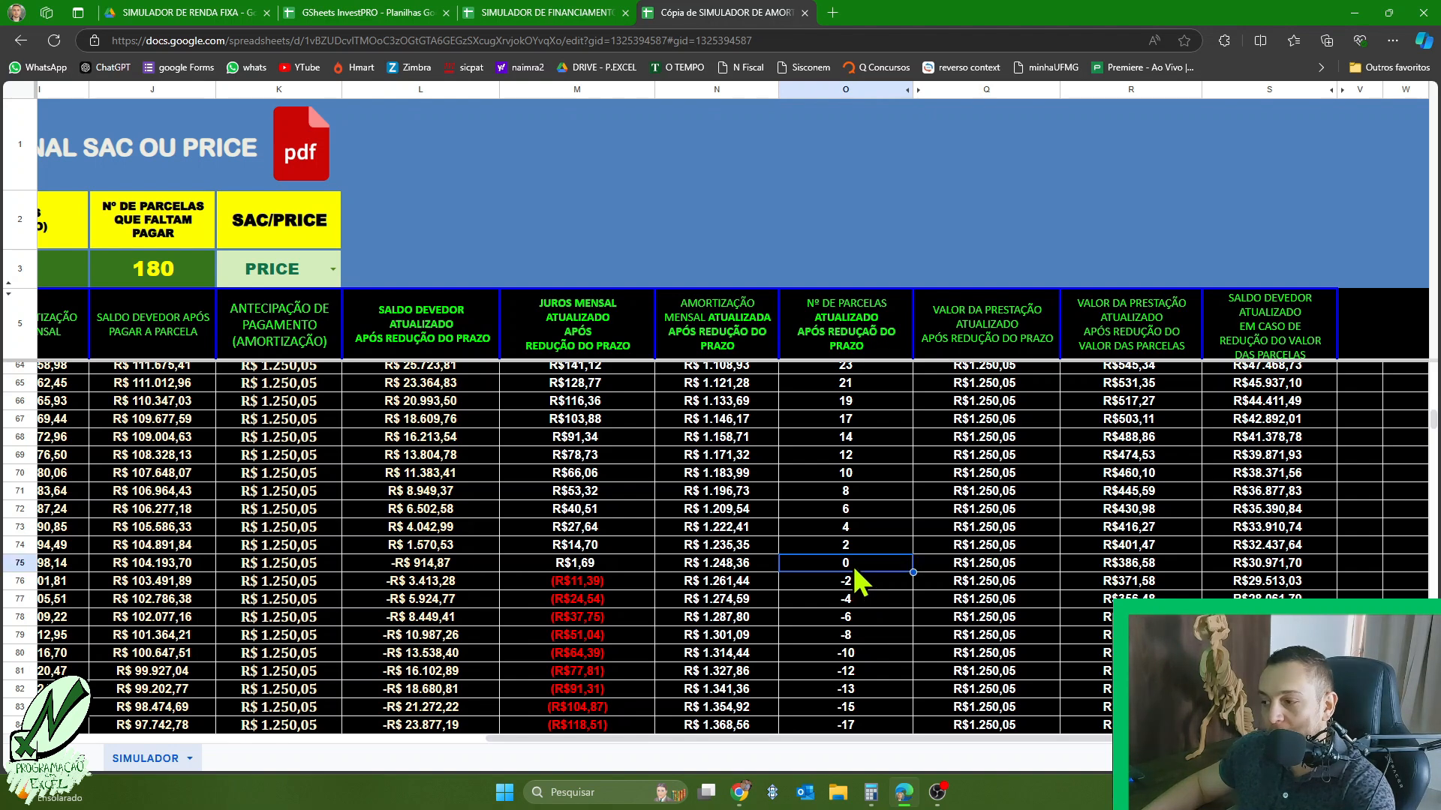
# - Trace the row where the updated number of installments reaches 0 back across to its installment number
pyautogui.press('Left')
pyautogui.press('Left')
pyautogui.press('Left')
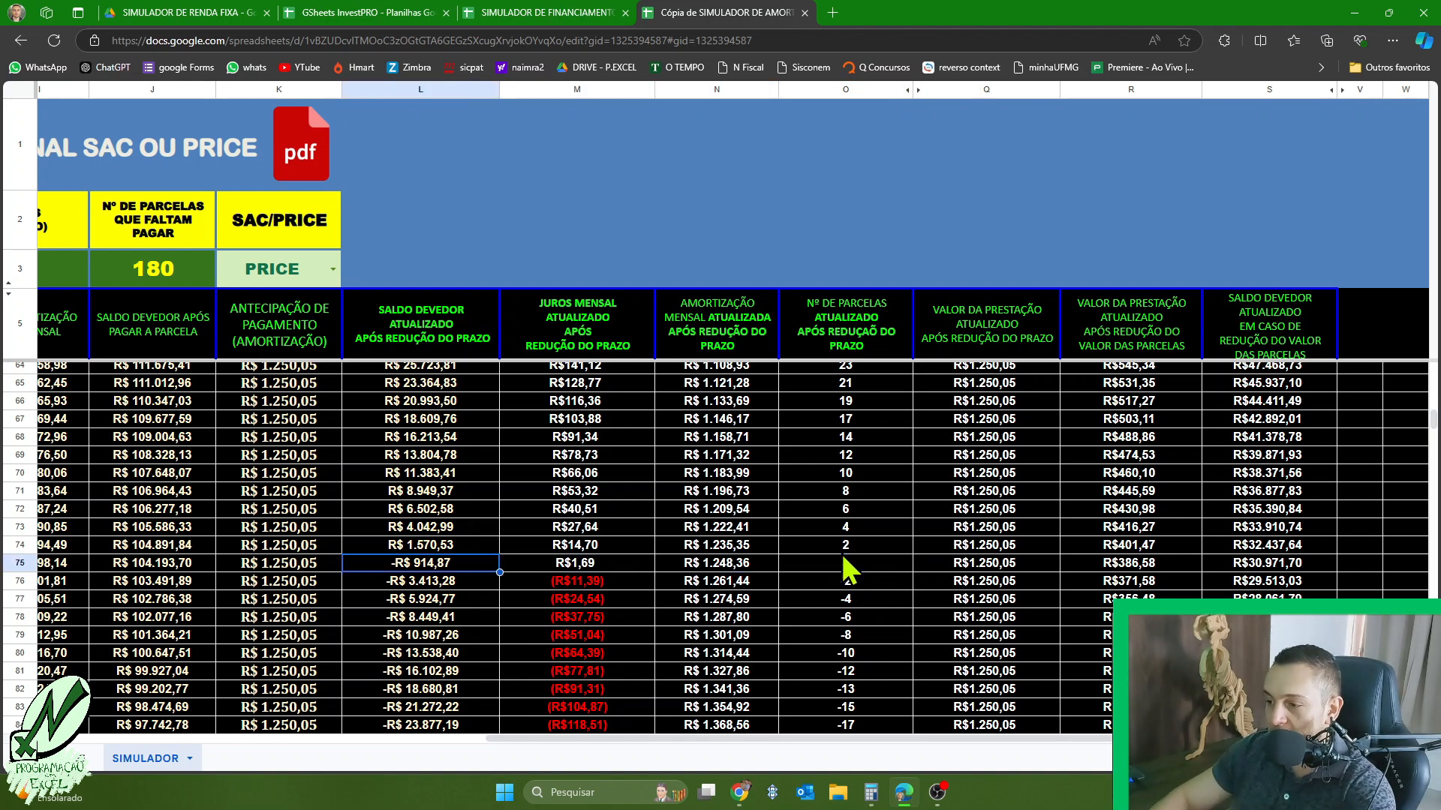
pyautogui.press('Left')
pyautogui.press('Left')
pyautogui.press('Left')
pyautogui.press('Left')
pyautogui.press('Left')
pyautogui.press('Left')
pyautogui.press('Left')
pyautogui.press('Left')
pyautogui.press('Left')
pyautogui.press('Left')
pyautogui.press('Left')
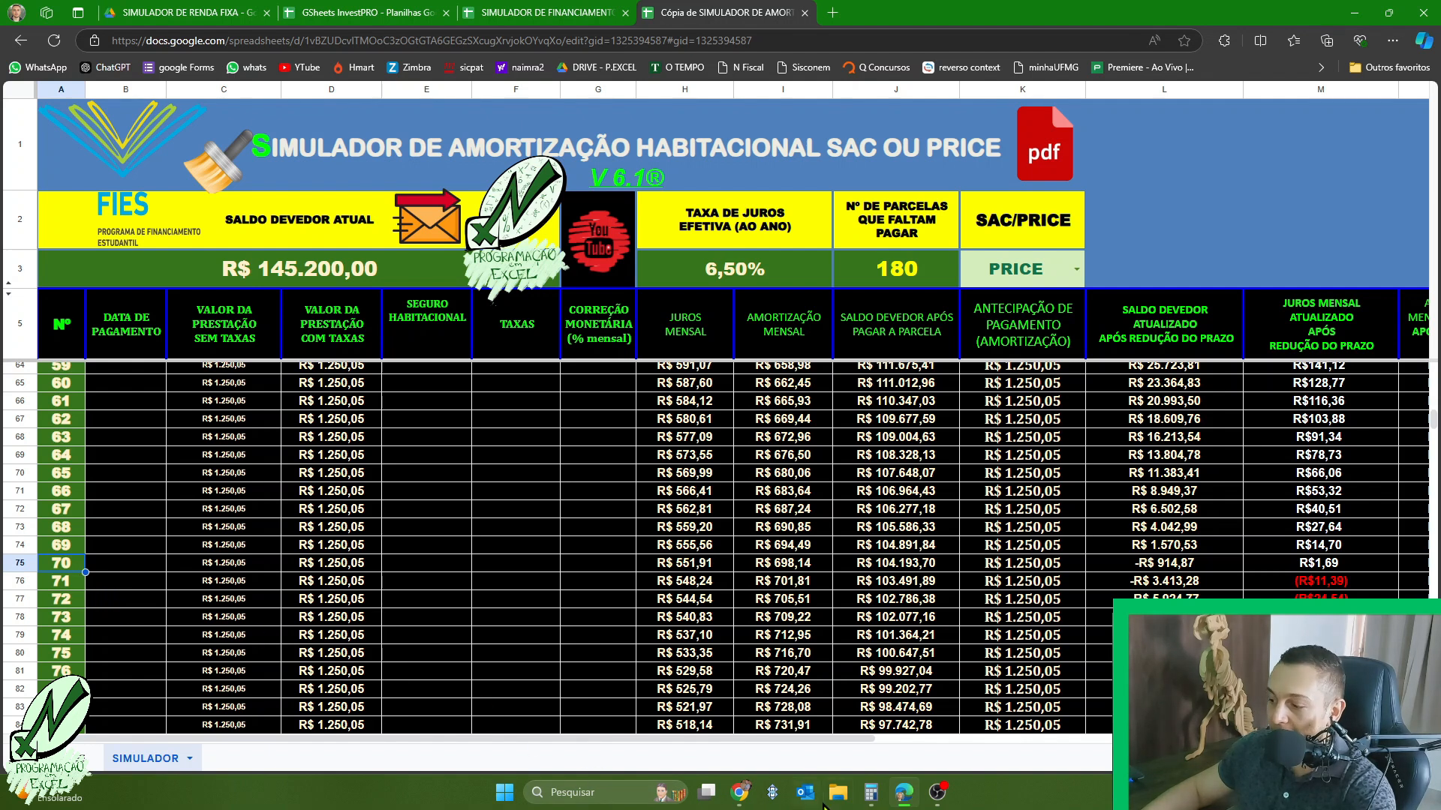
# - Multiply 40 by 1.250,05 in Calculator, highlight the result, and minimize Calculator to return to the spreadsheet
pyautogui.click(872, 793)
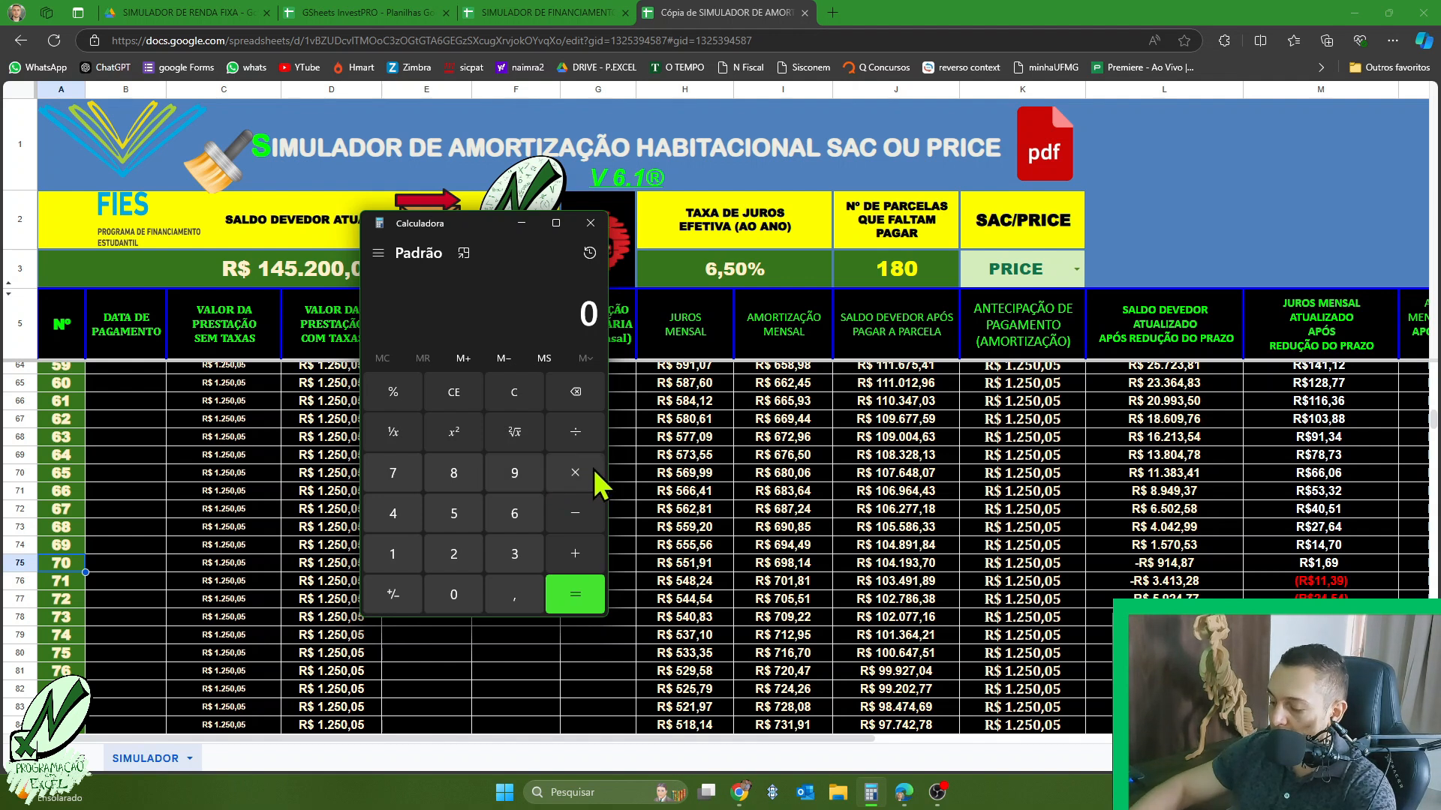
pyautogui.write('40')
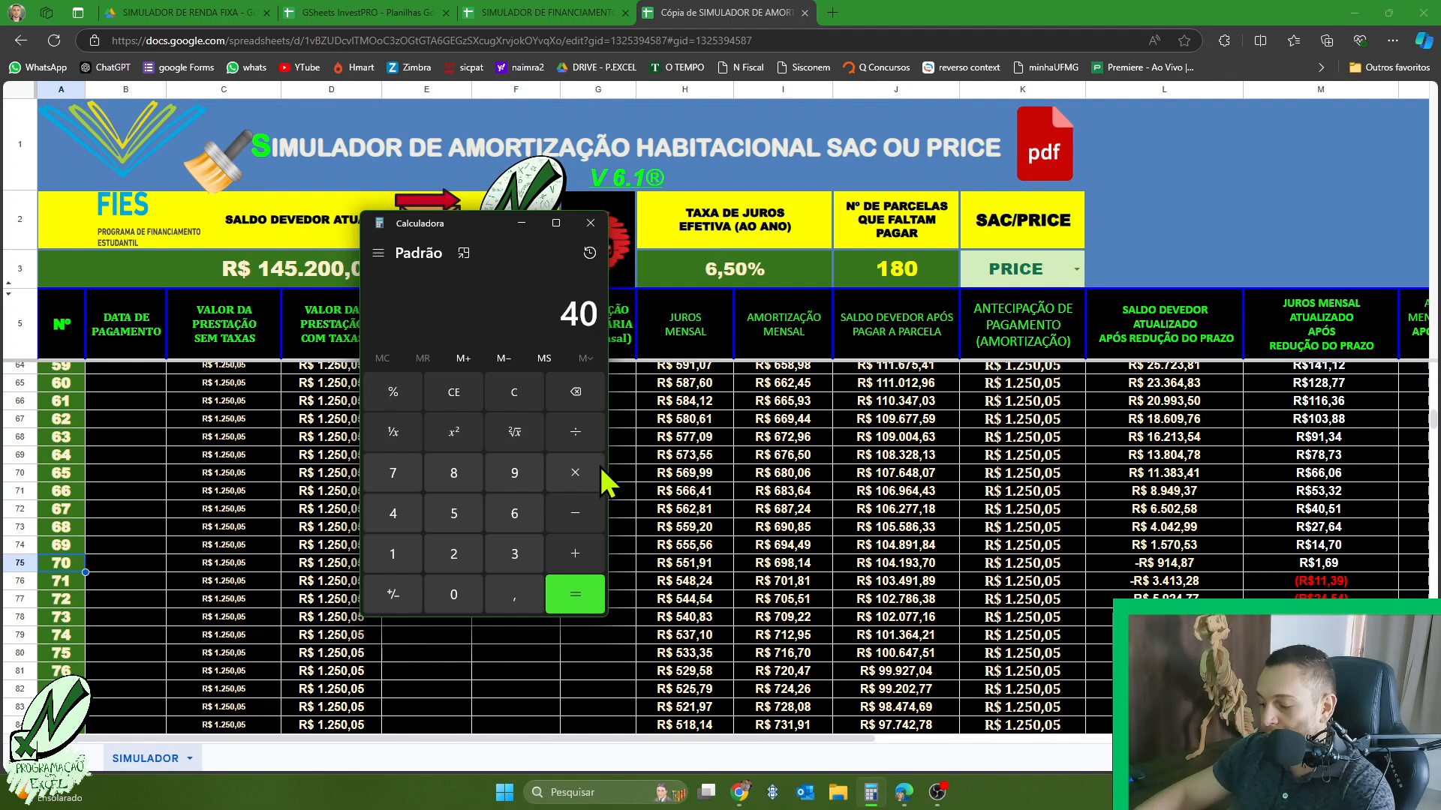
pyautogui.click(598, 471)
pyautogui.write('1')
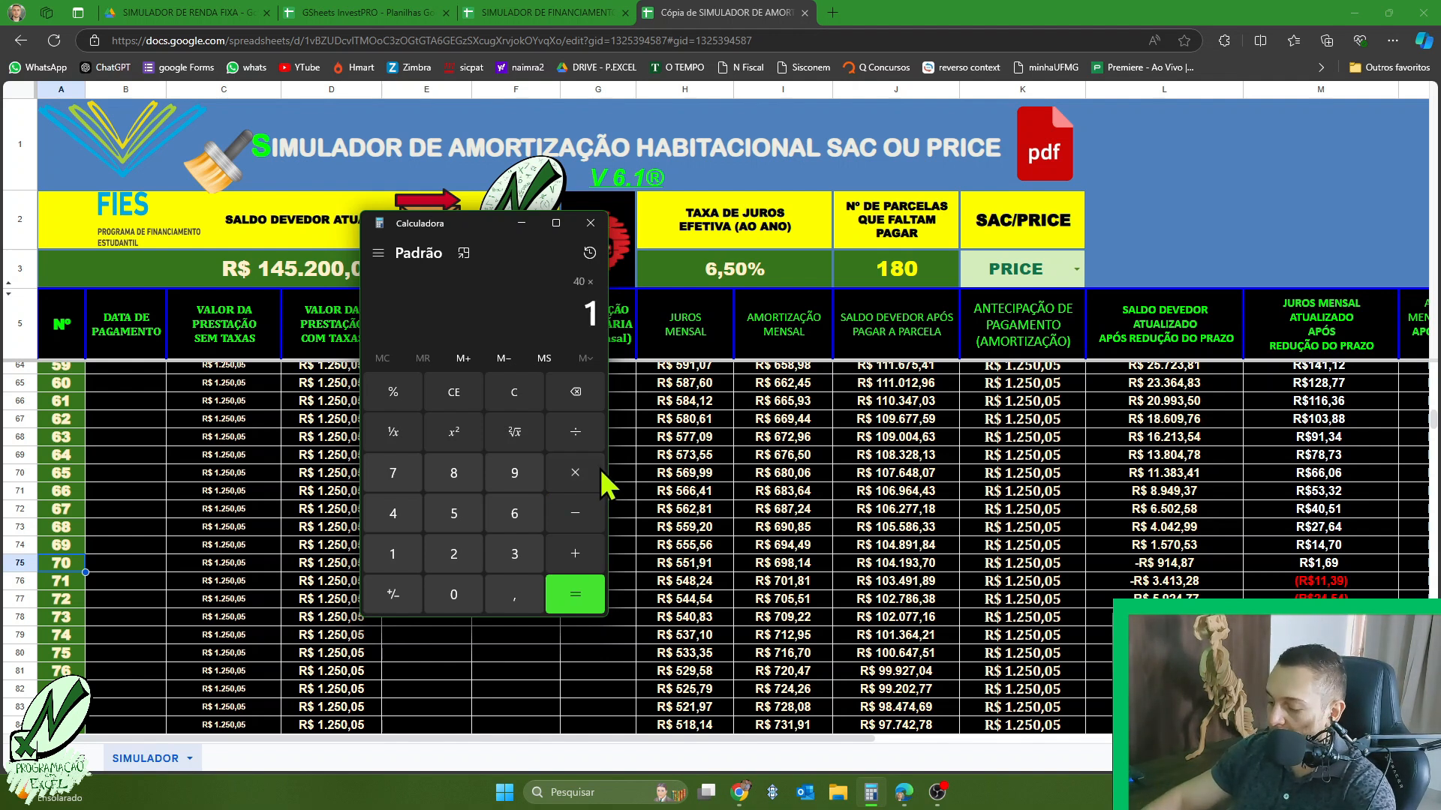
pyautogui.write('250,05')
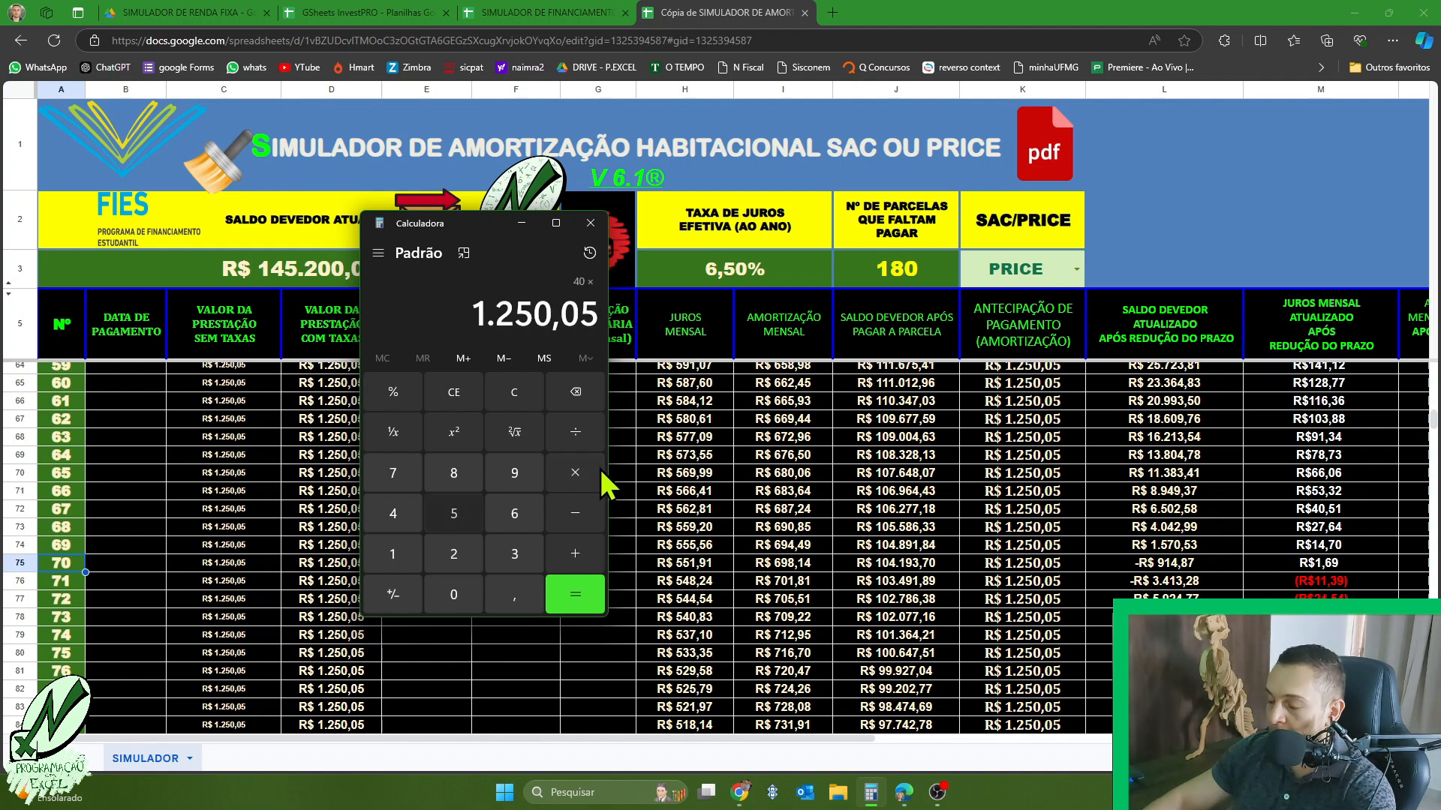
pyautogui.press('Return')
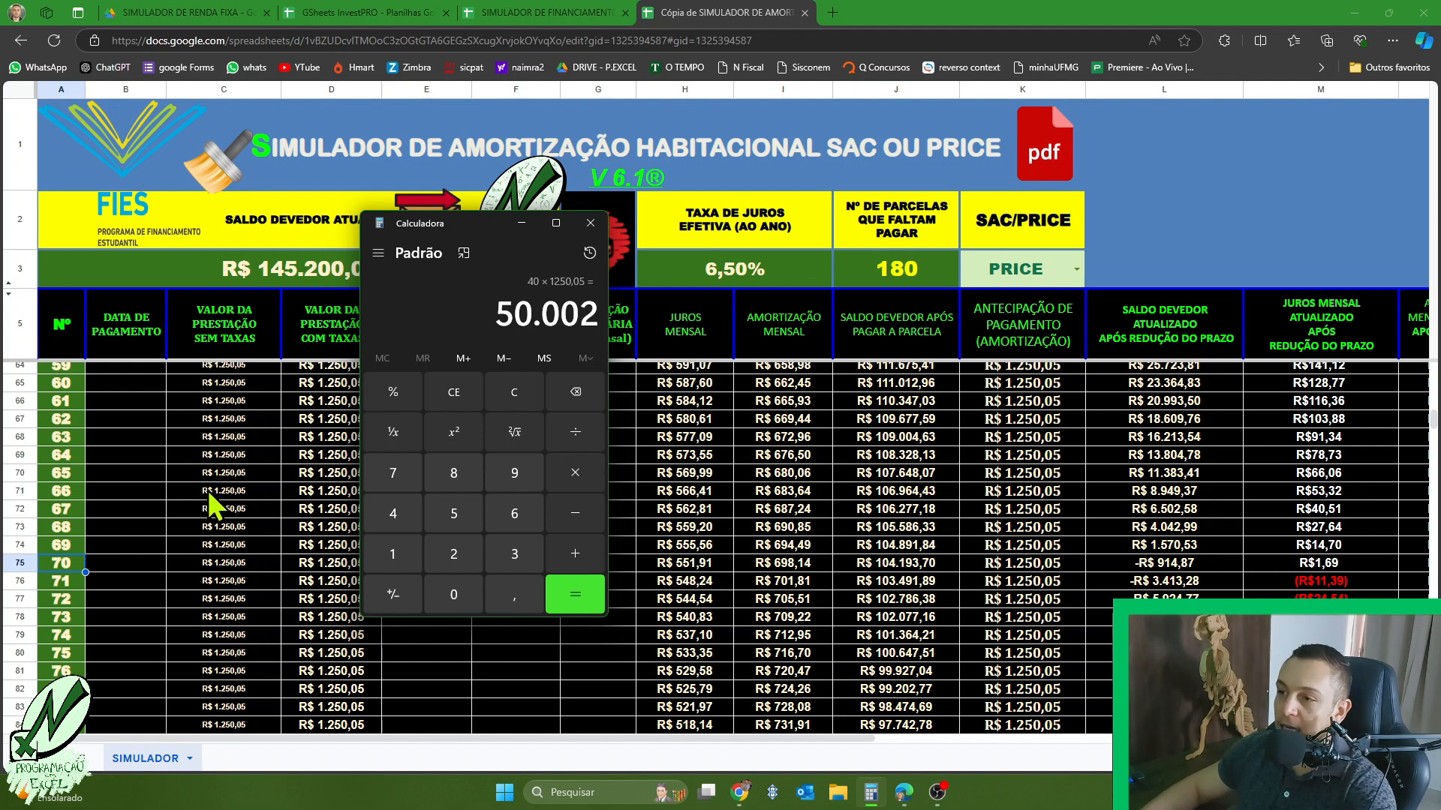
pyautogui.moveTo(478, 222); pyautogui.dragTo(783, 233)
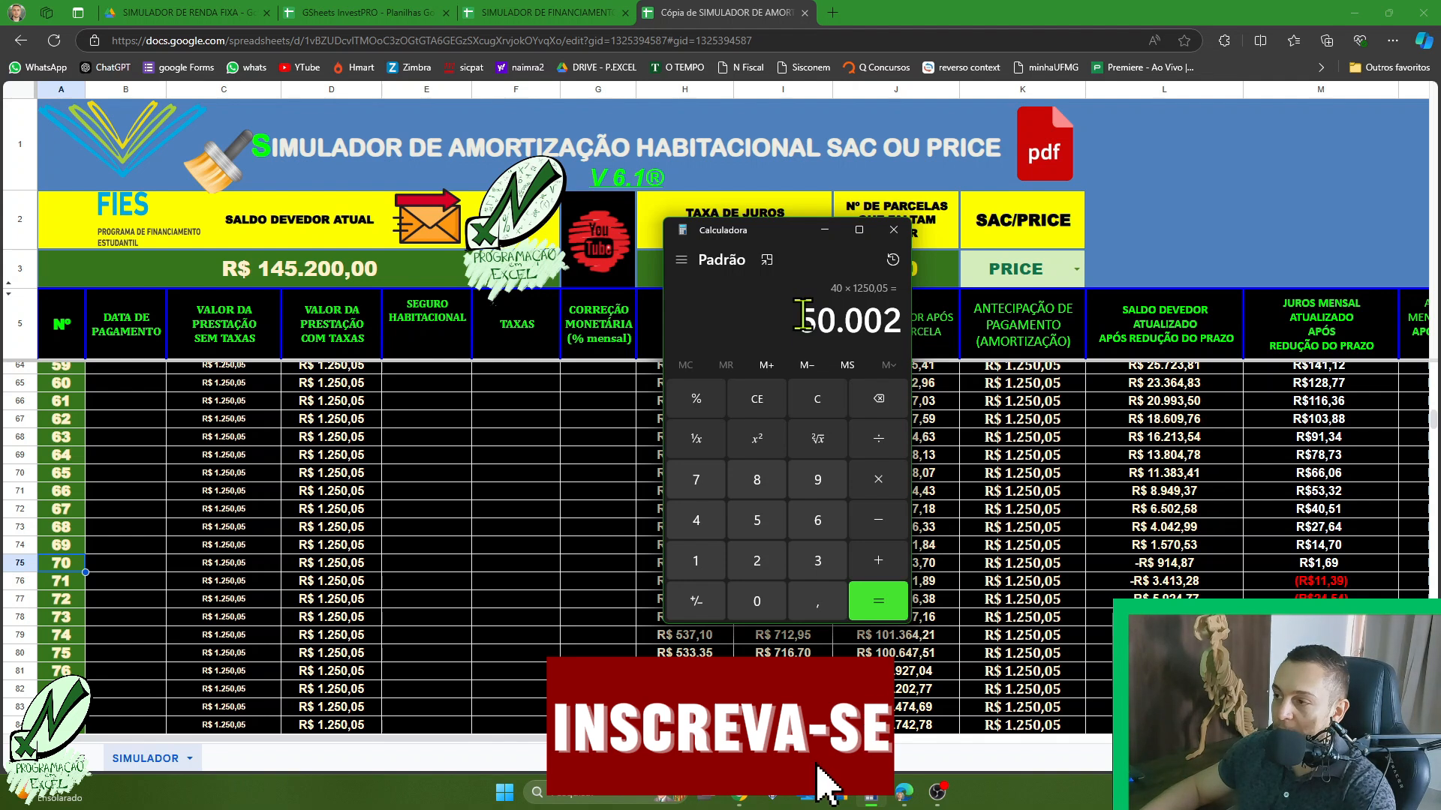
pyautogui.moveTo(797, 323); pyautogui.dragTo(895, 322)
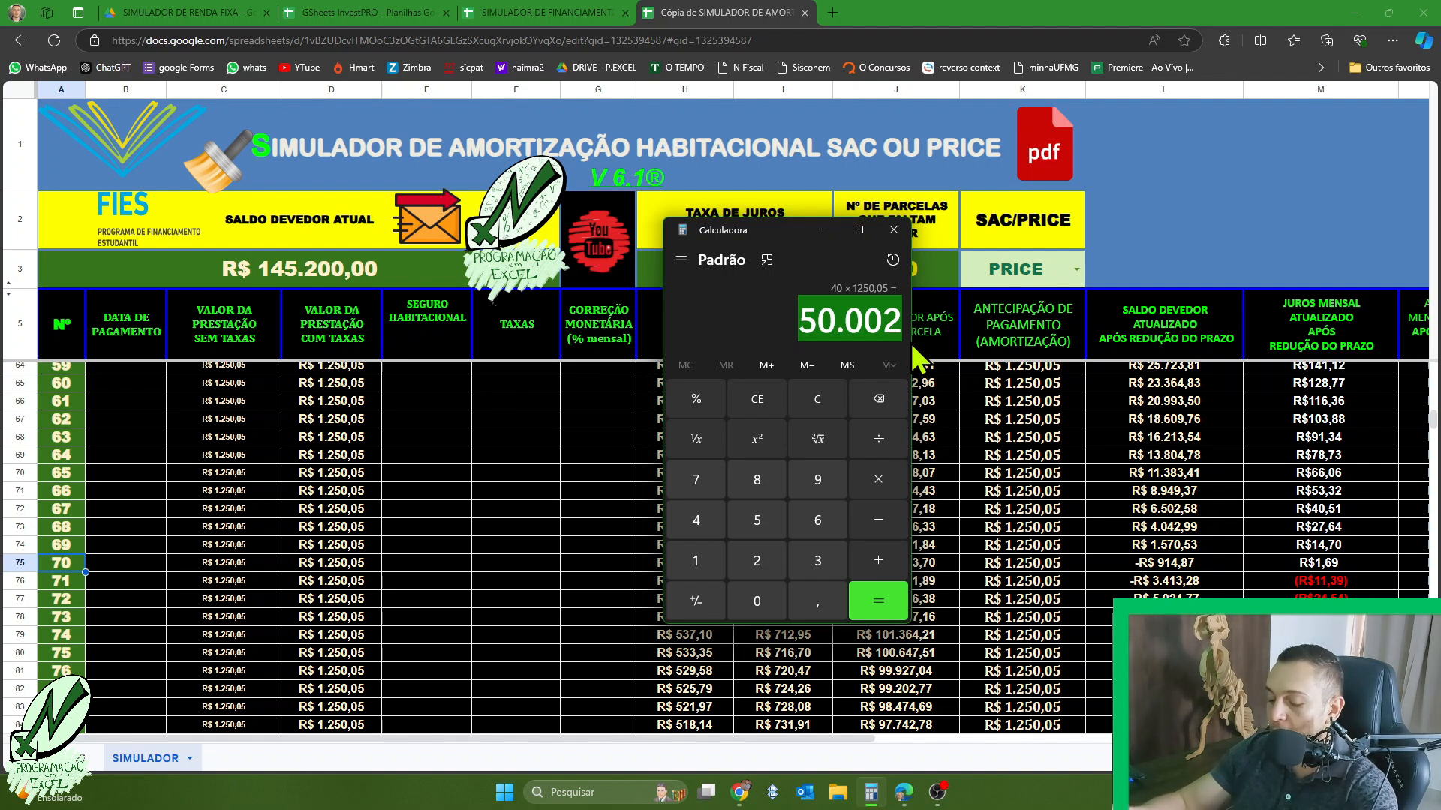
pyautogui.click(825, 229)
# - Review the anticipated payments from the first installment onward alongside the updated term-reduction columns
pyautogui.scroll(20, 1050, 466)
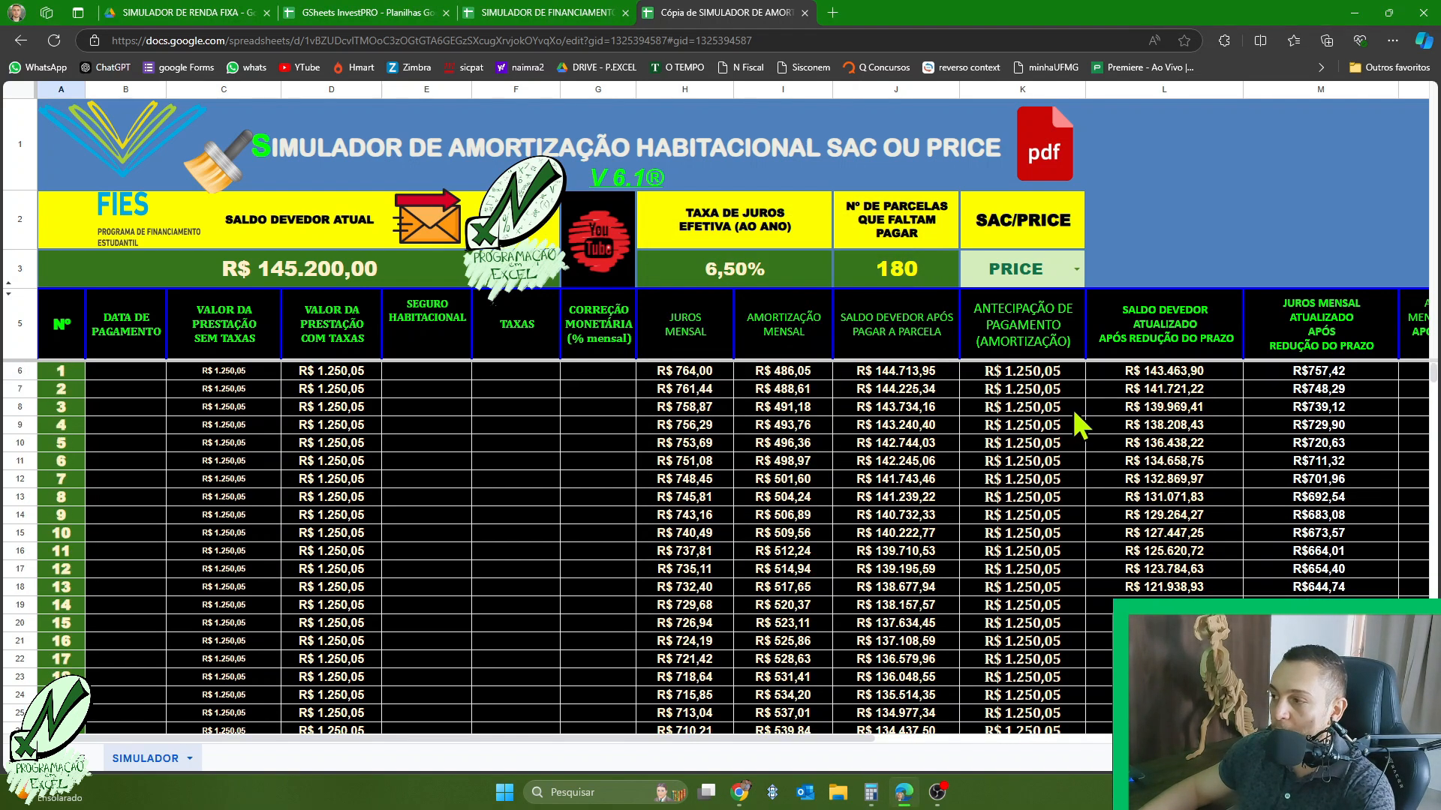
pyautogui.moveTo(993, 373); pyautogui.dragTo(1044, 760)
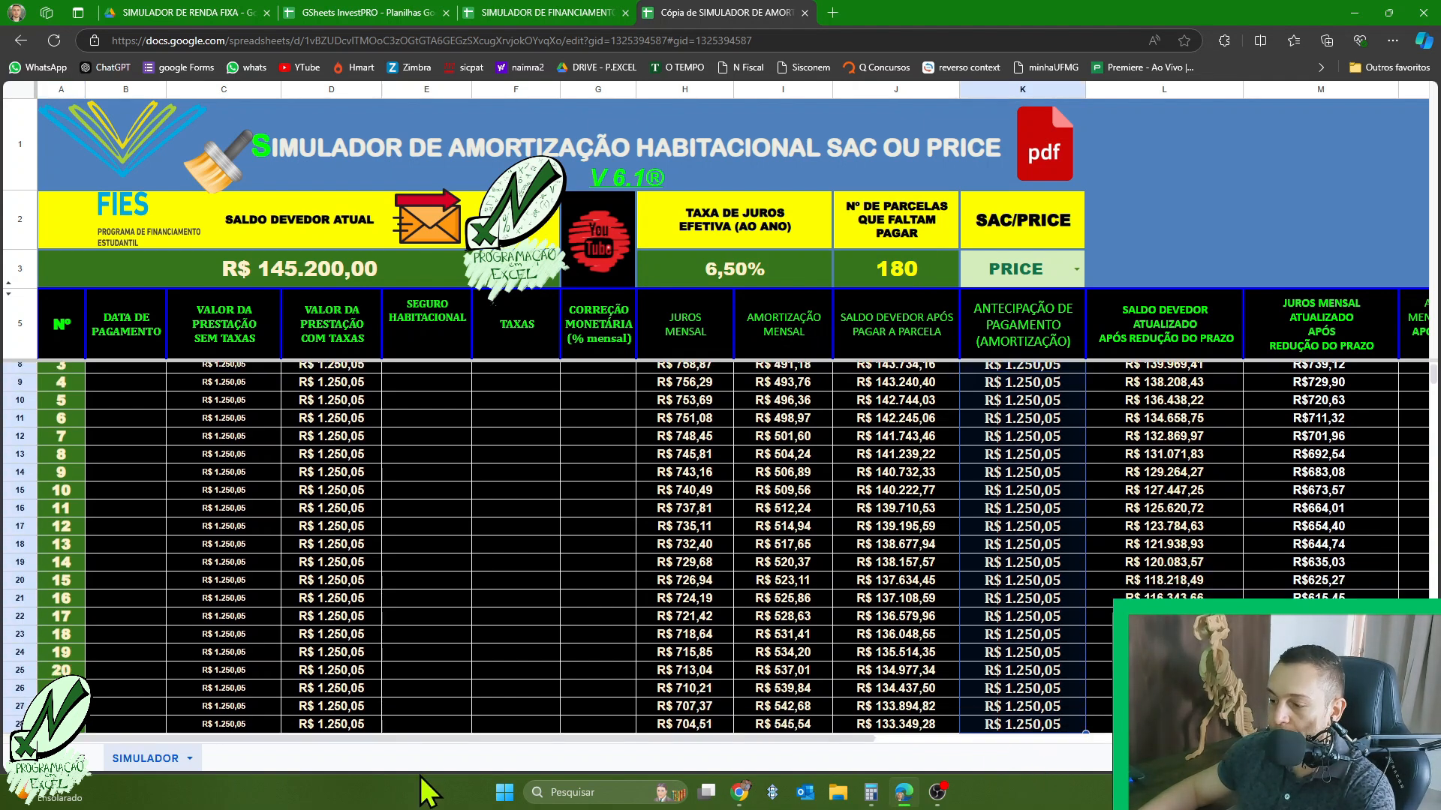
pyautogui.moveTo(492, 740); pyautogui.dragTo(668, 754)
pyautogui.scroll(1, 660, 451)
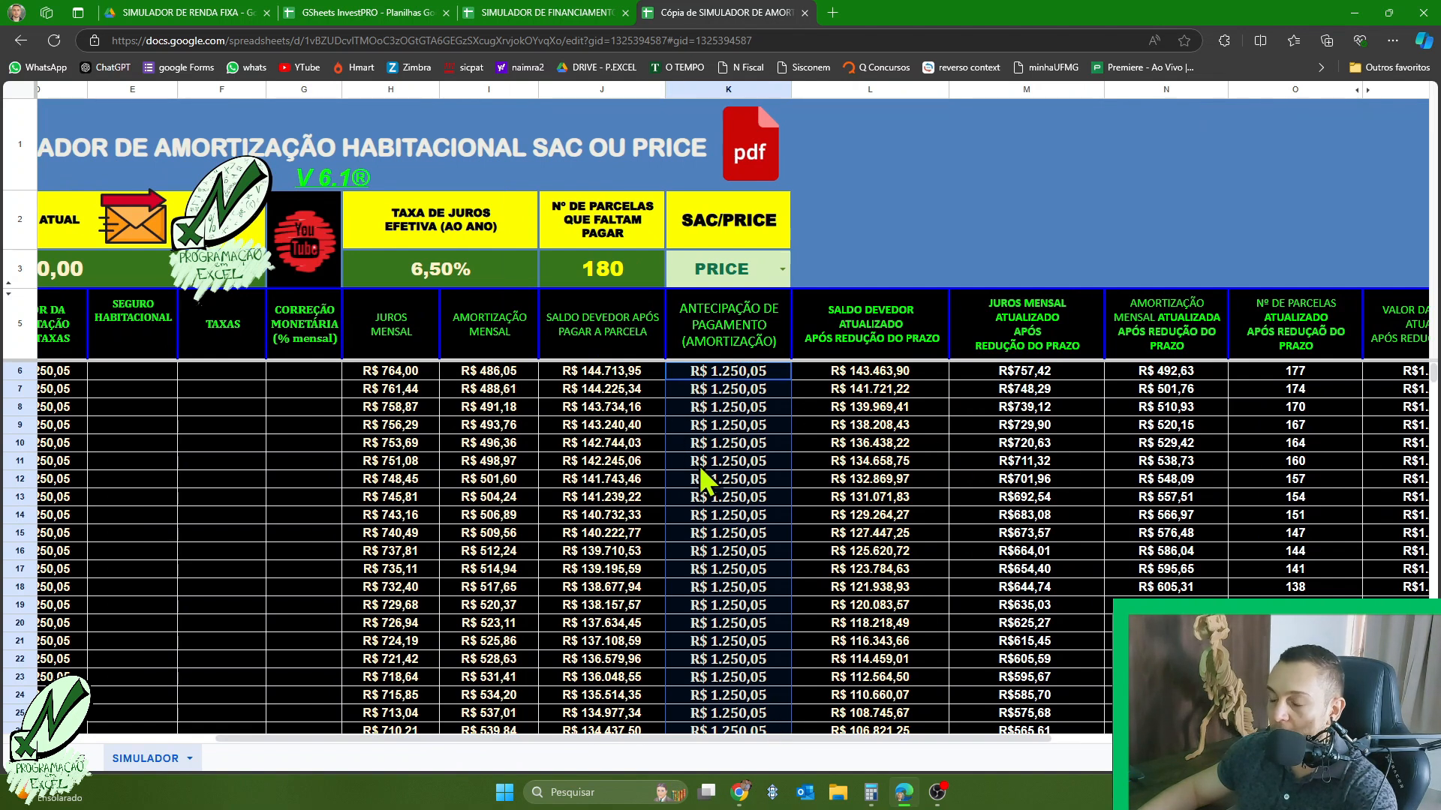
pyautogui.click(710, 409)
pyautogui.click(716, 374)
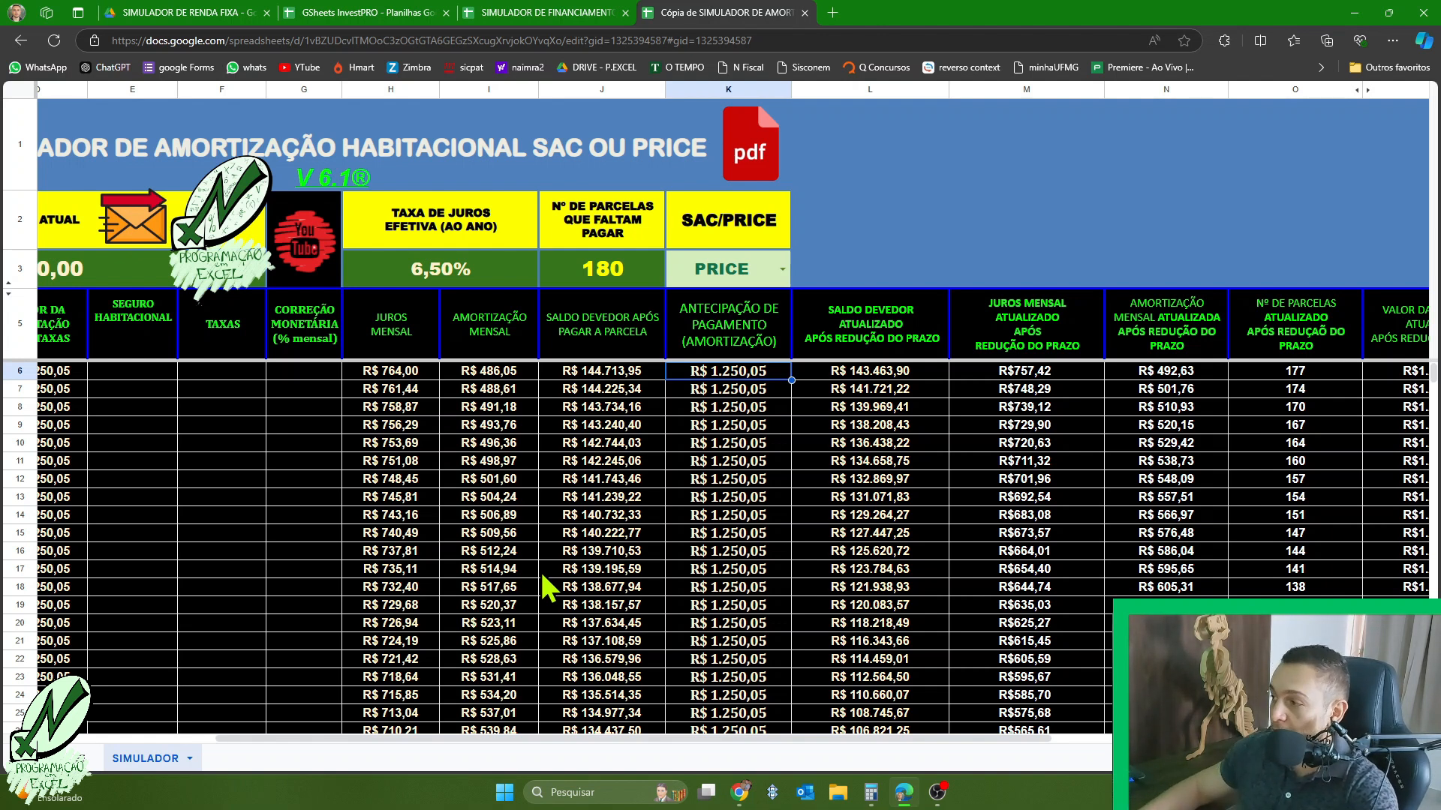
# - Review the updated number of installments for the first ten rows, the reduced installment values and the monthly interest column
pyautogui.moveTo(1279, 375); pyautogui.dragTo(1290, 534)
pyautogui.moveTo(856, 741); pyautogui.dragTo(1208, 741)
pyautogui.scroll(-2, 977, 517)
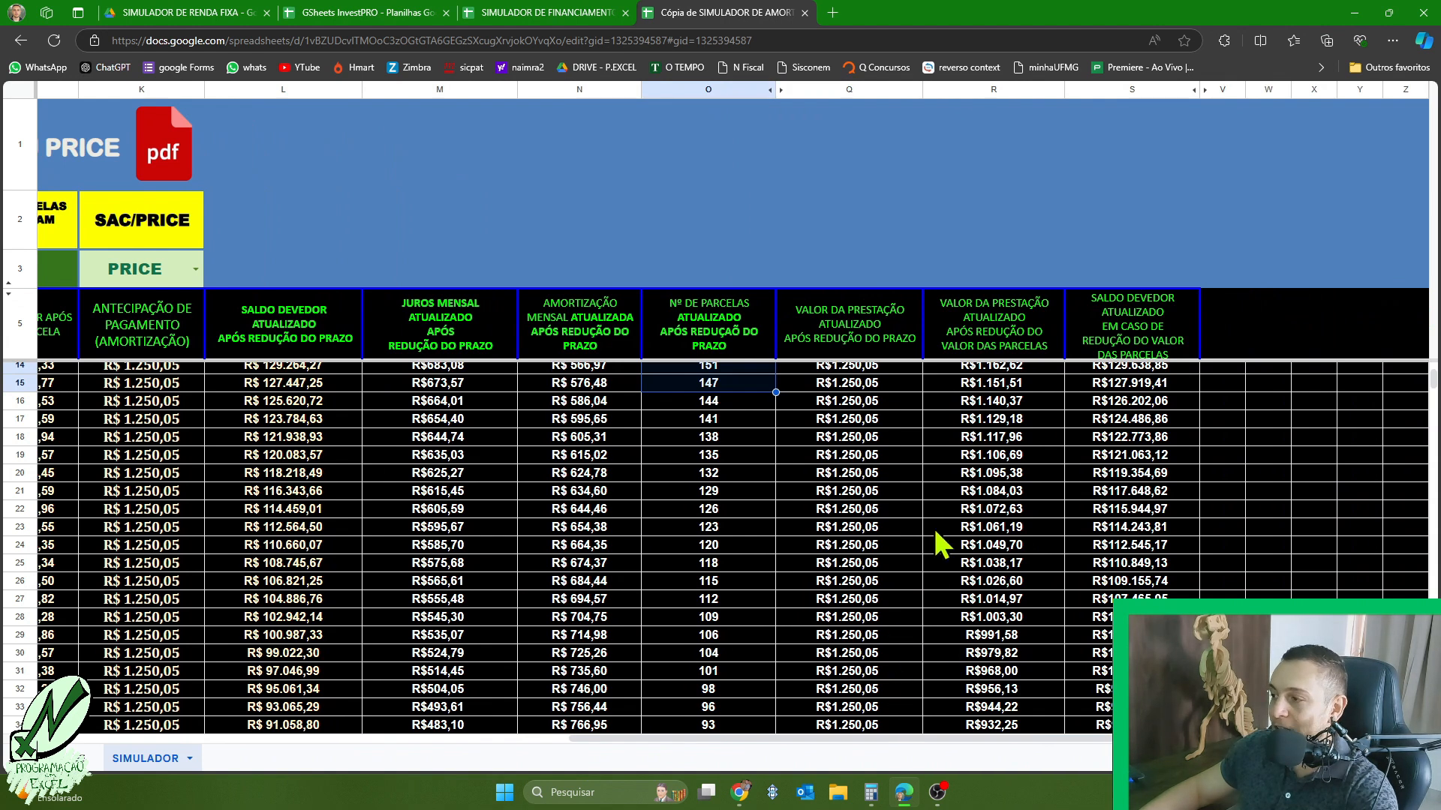
pyautogui.scroll(2, 927, 529)
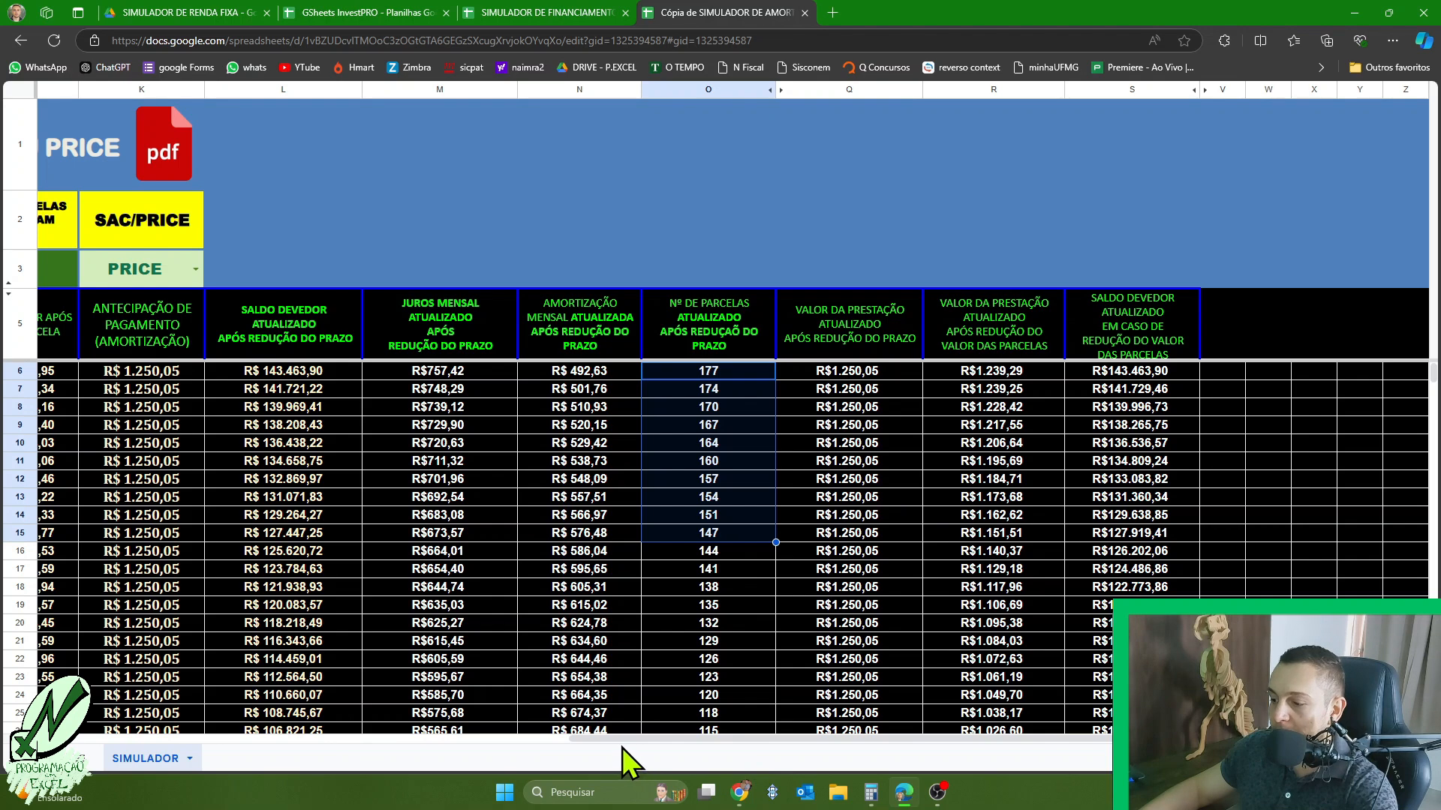
pyautogui.moveTo(619, 741); pyautogui.dragTo(122, 743)
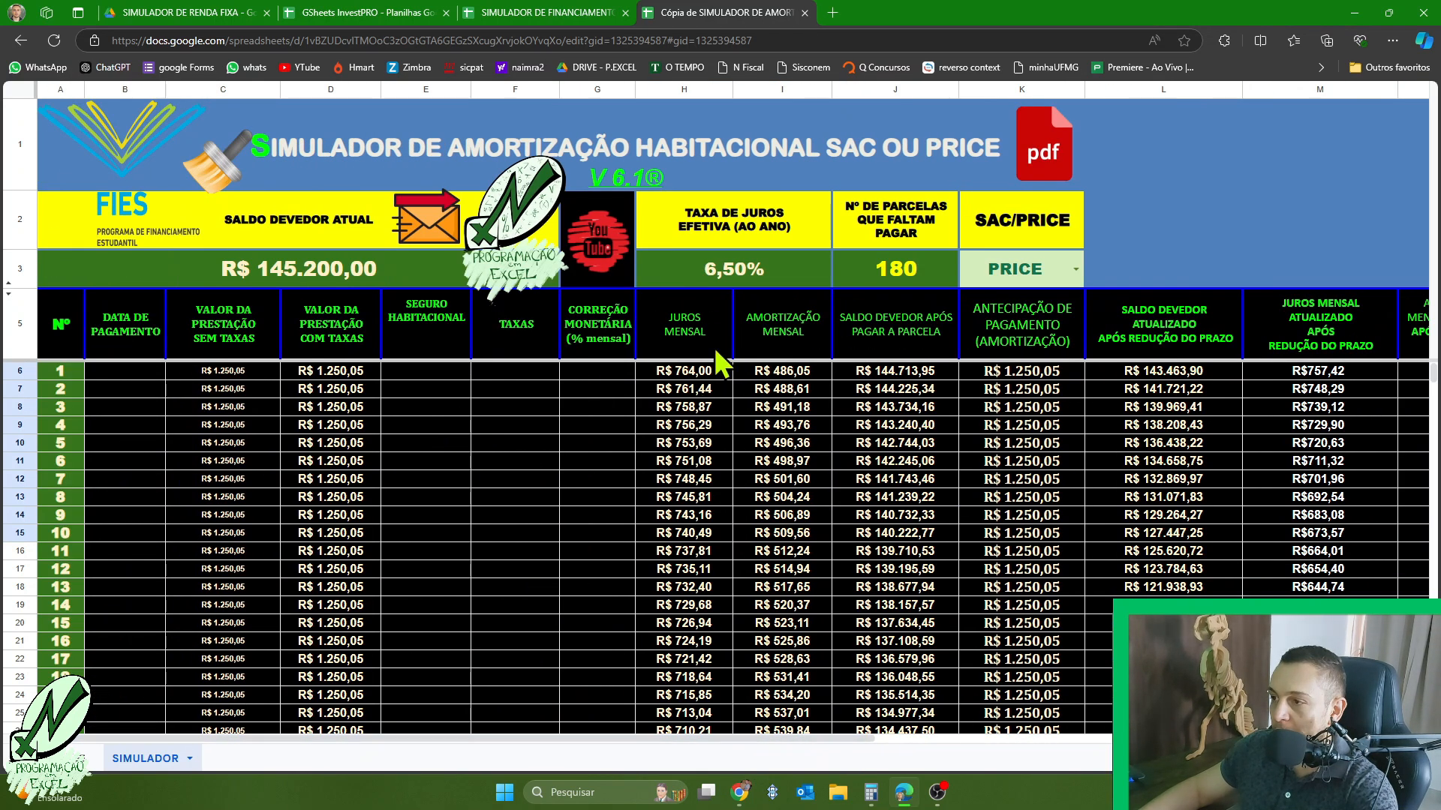
pyautogui.click(684, 349)
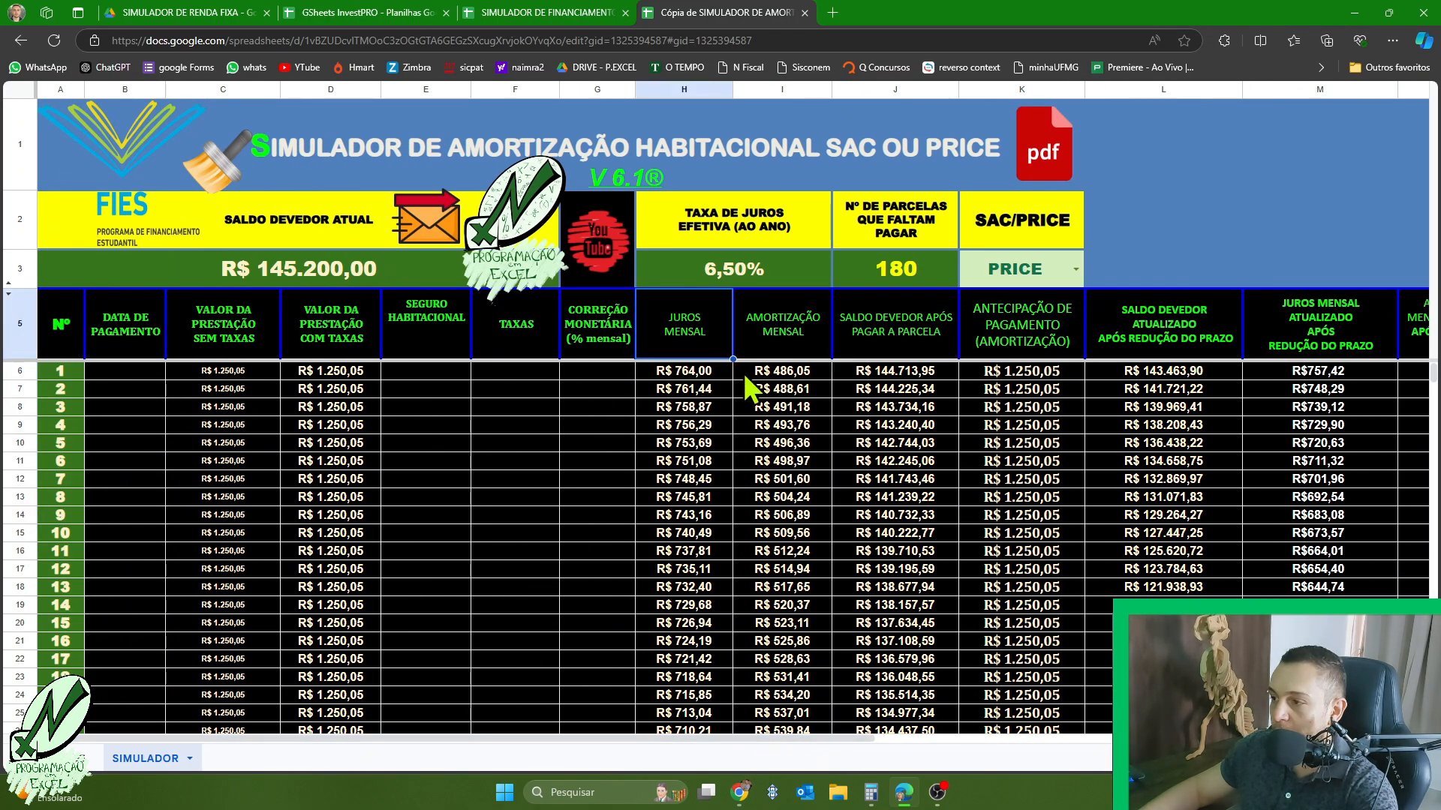
# - Clear all values in the anticipated payment column from installment 1 down
pyautogui.click(1002, 372)
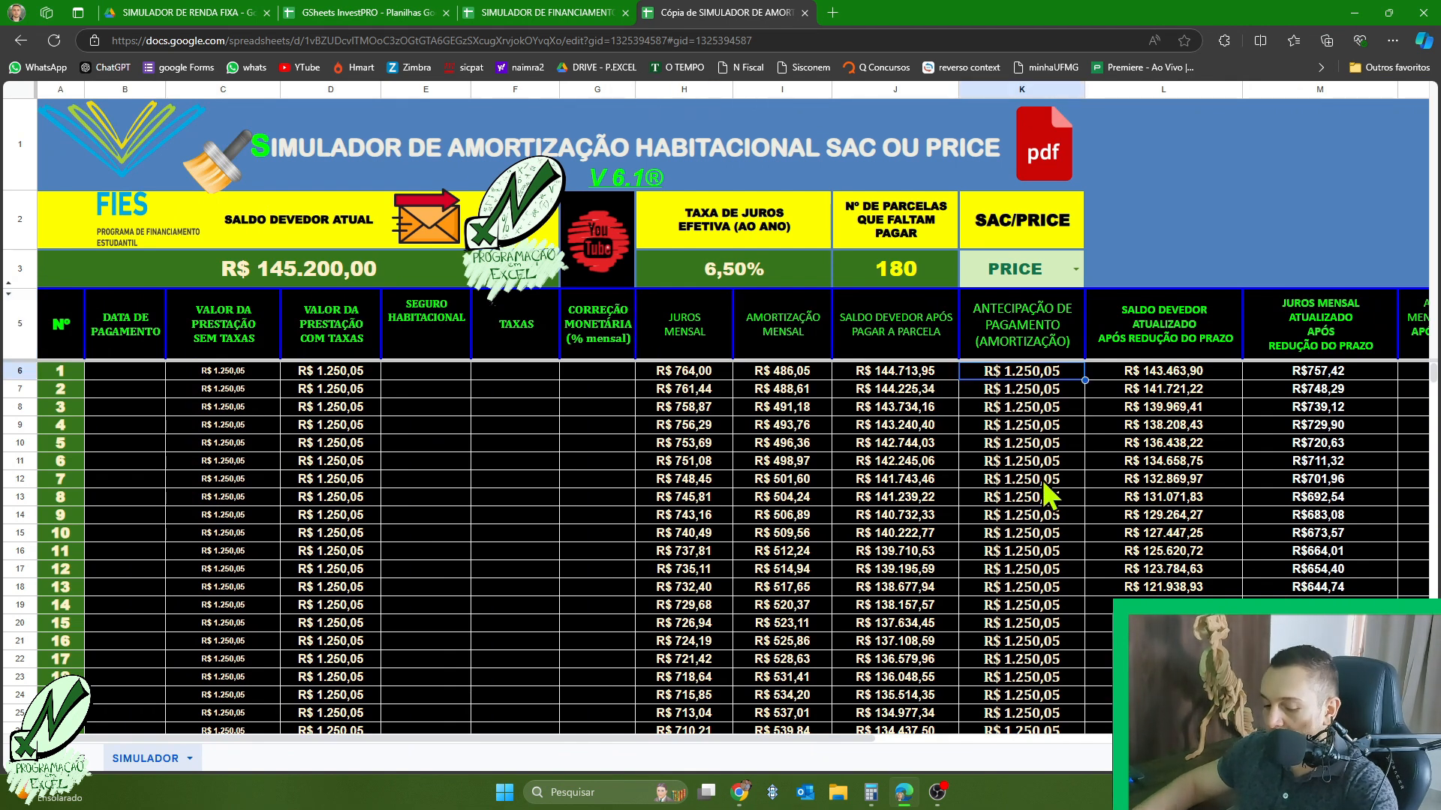
pyautogui.hotkey('ctrl', 'shift', 'Down')
pyautogui.press('Delete')
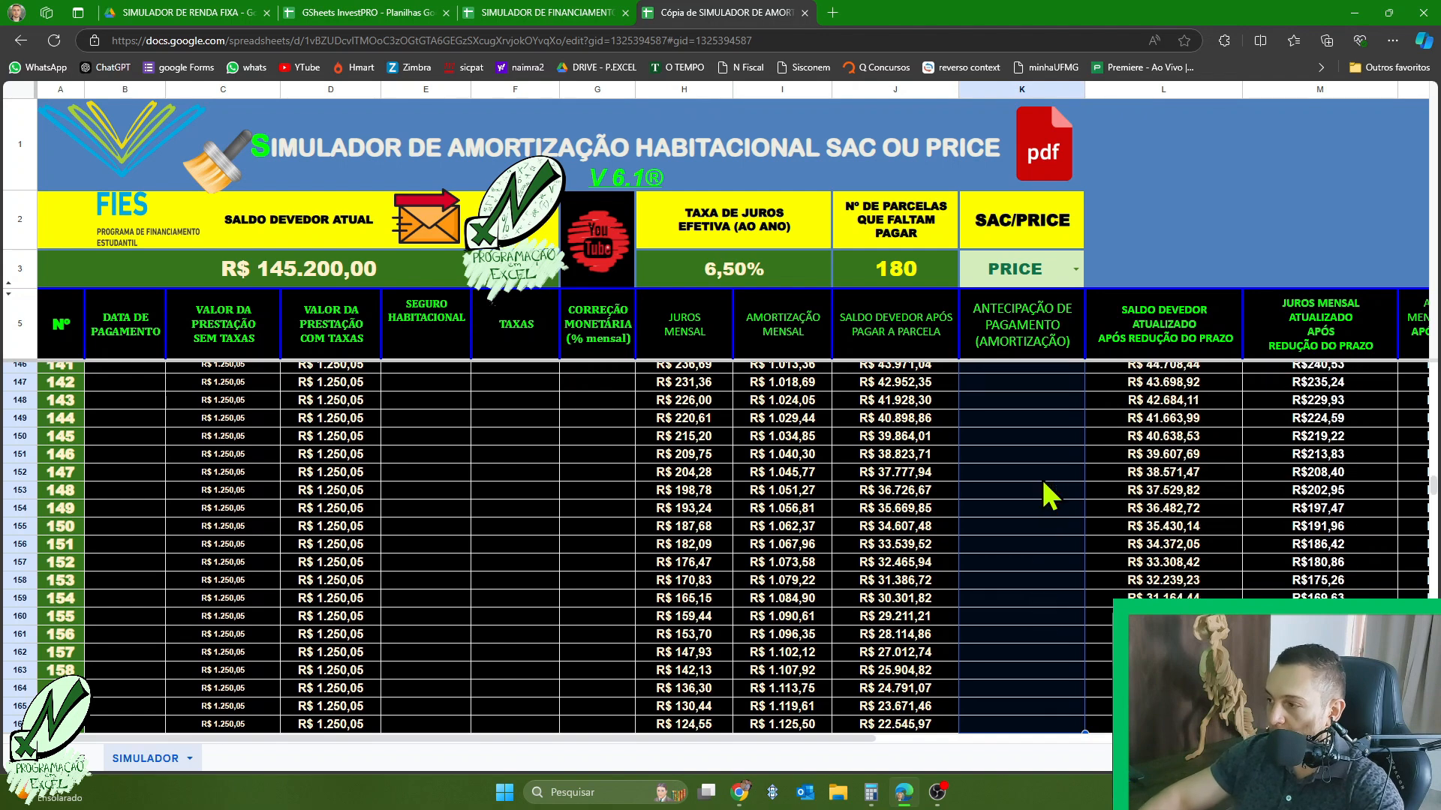
# - Enter an anticipated payment of 10000 for installment 1
pyautogui.scroll(3, 1234, 529)
pyautogui.scroll(20, 1125, 502)
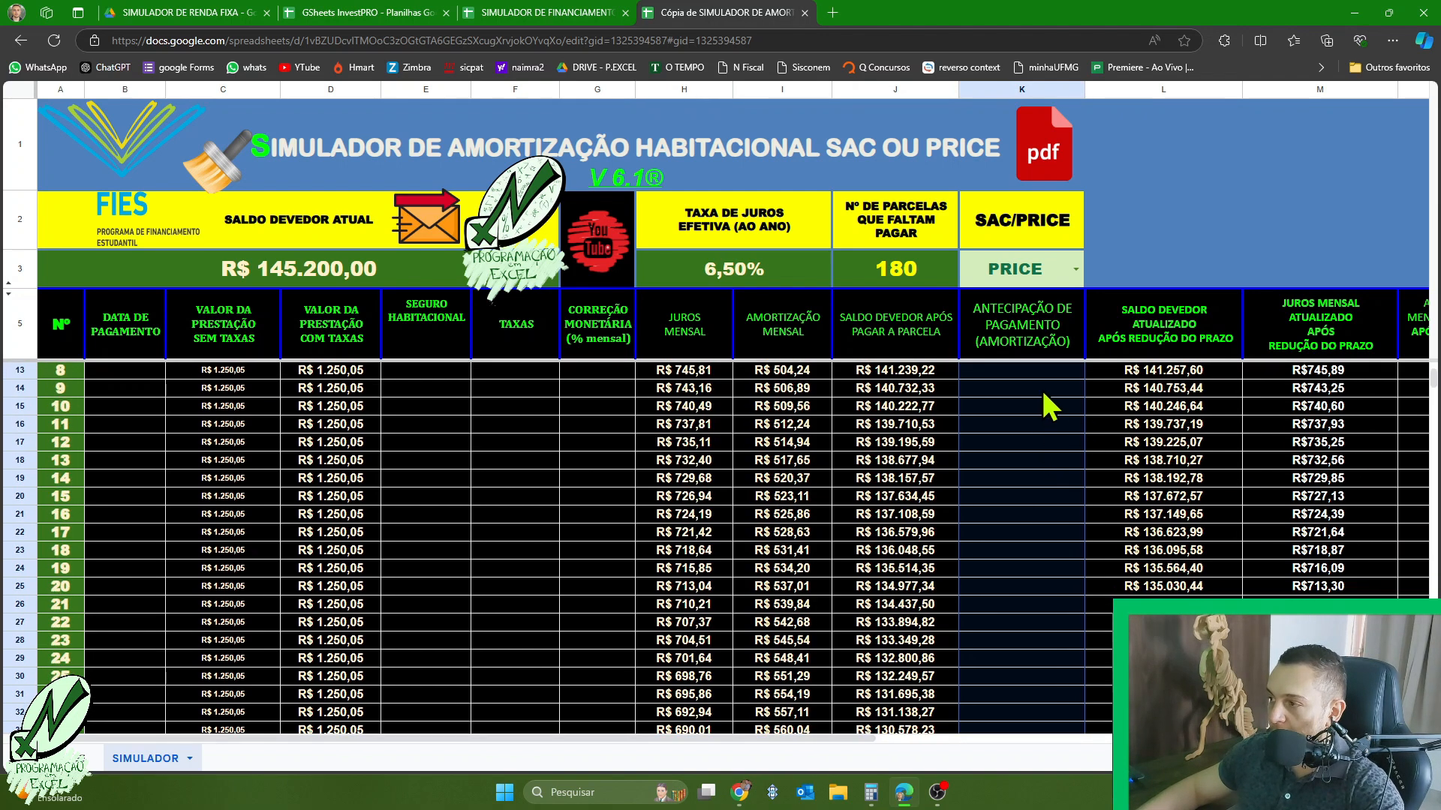
pyautogui.click(1002, 343)
pyautogui.press('Down')
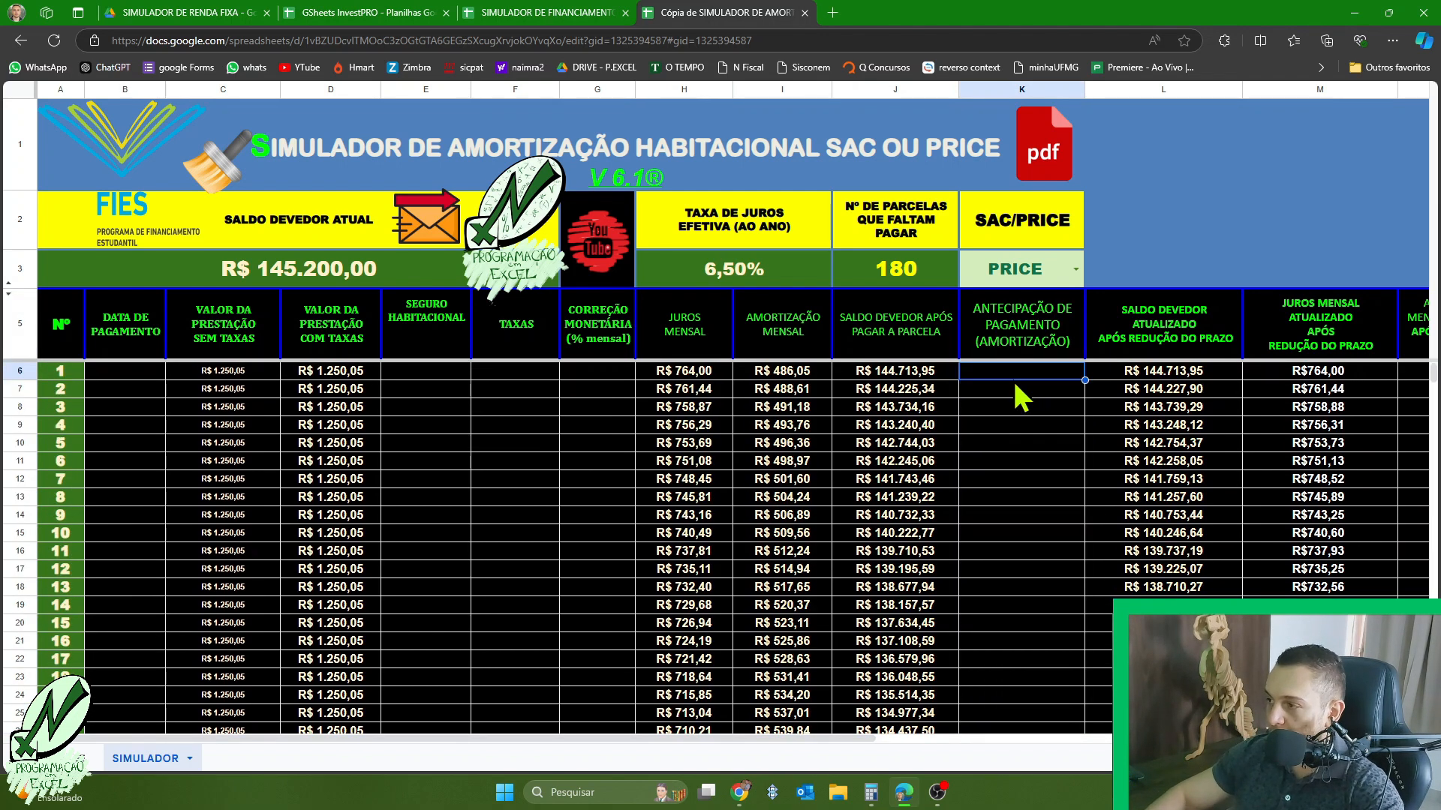
pyautogui.write('10000')
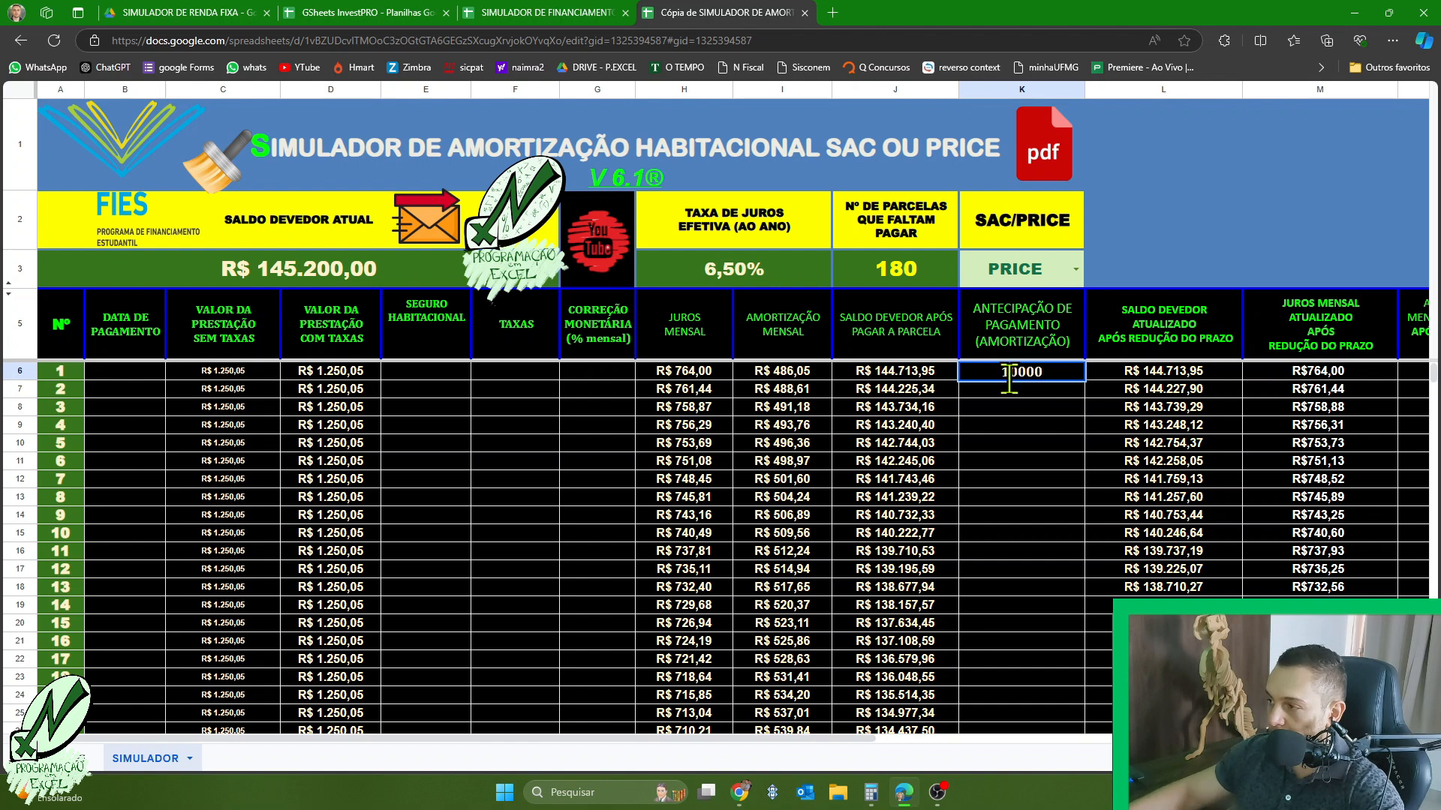
pyautogui.press('Return')
# - Enter an anticipated payment of 15000 for installment 26
pyautogui.scroll(-3, 1017, 582)
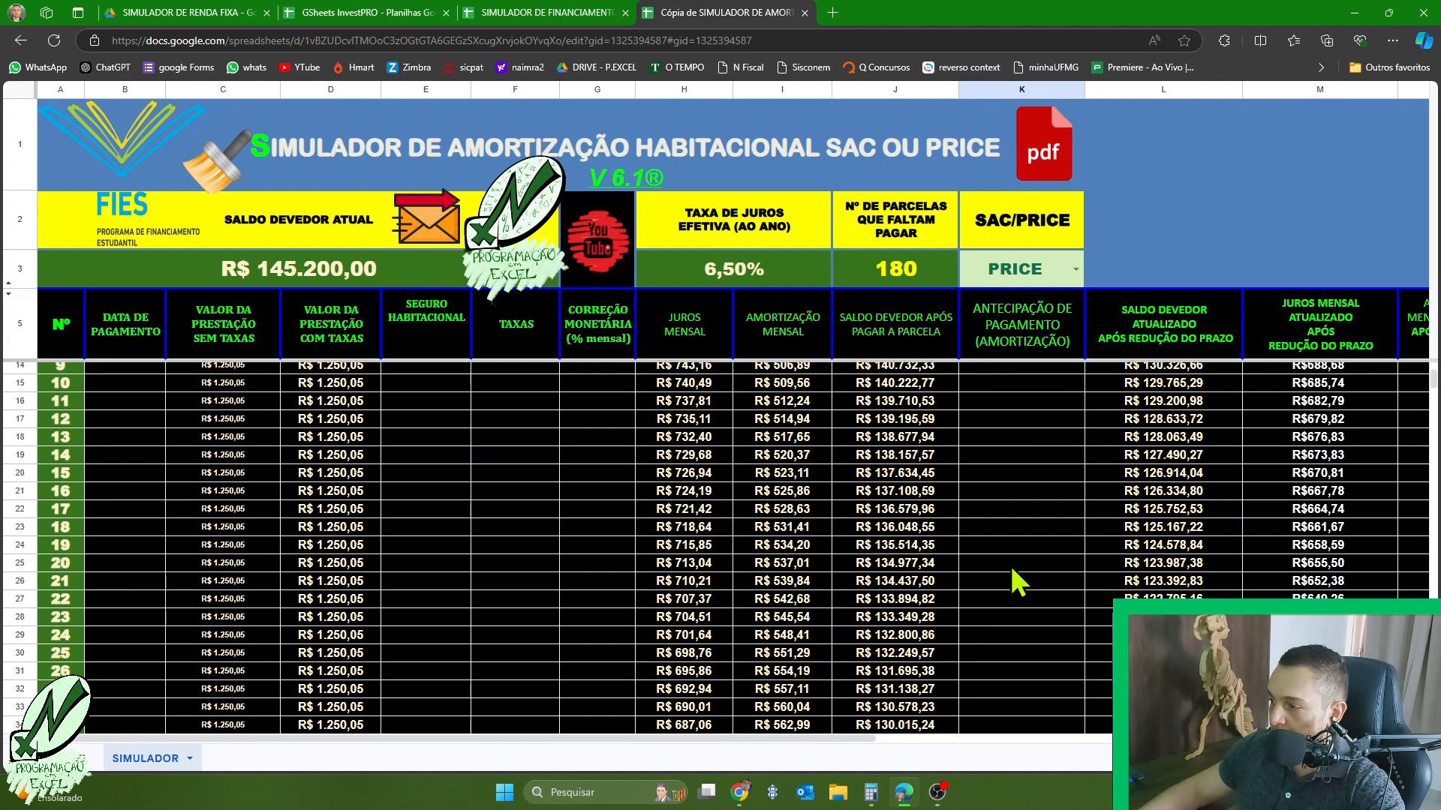
pyautogui.scroll(-2, 1016, 581)
pyautogui.click(995, 592)
pyautogui.write('1')
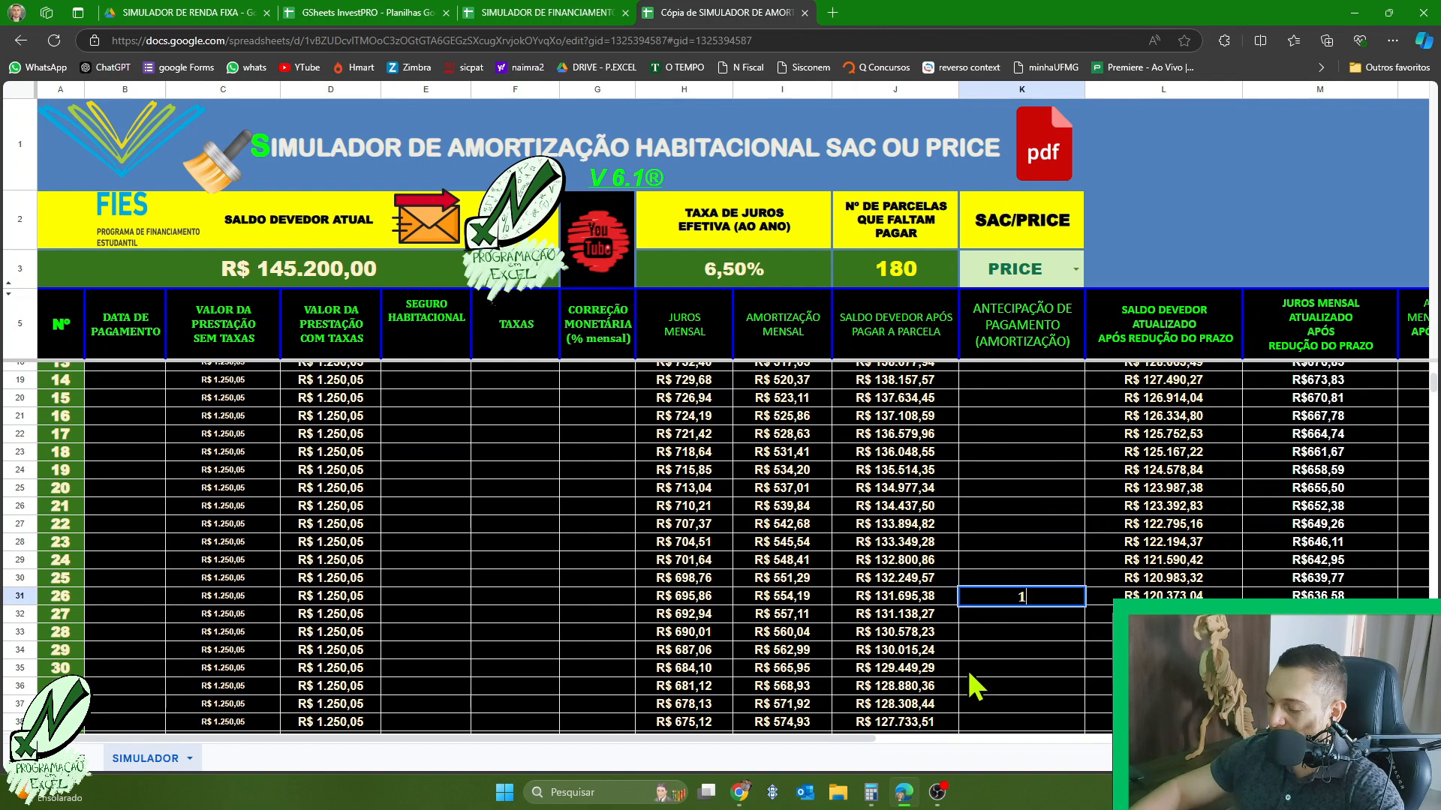
pyautogui.write('5000')
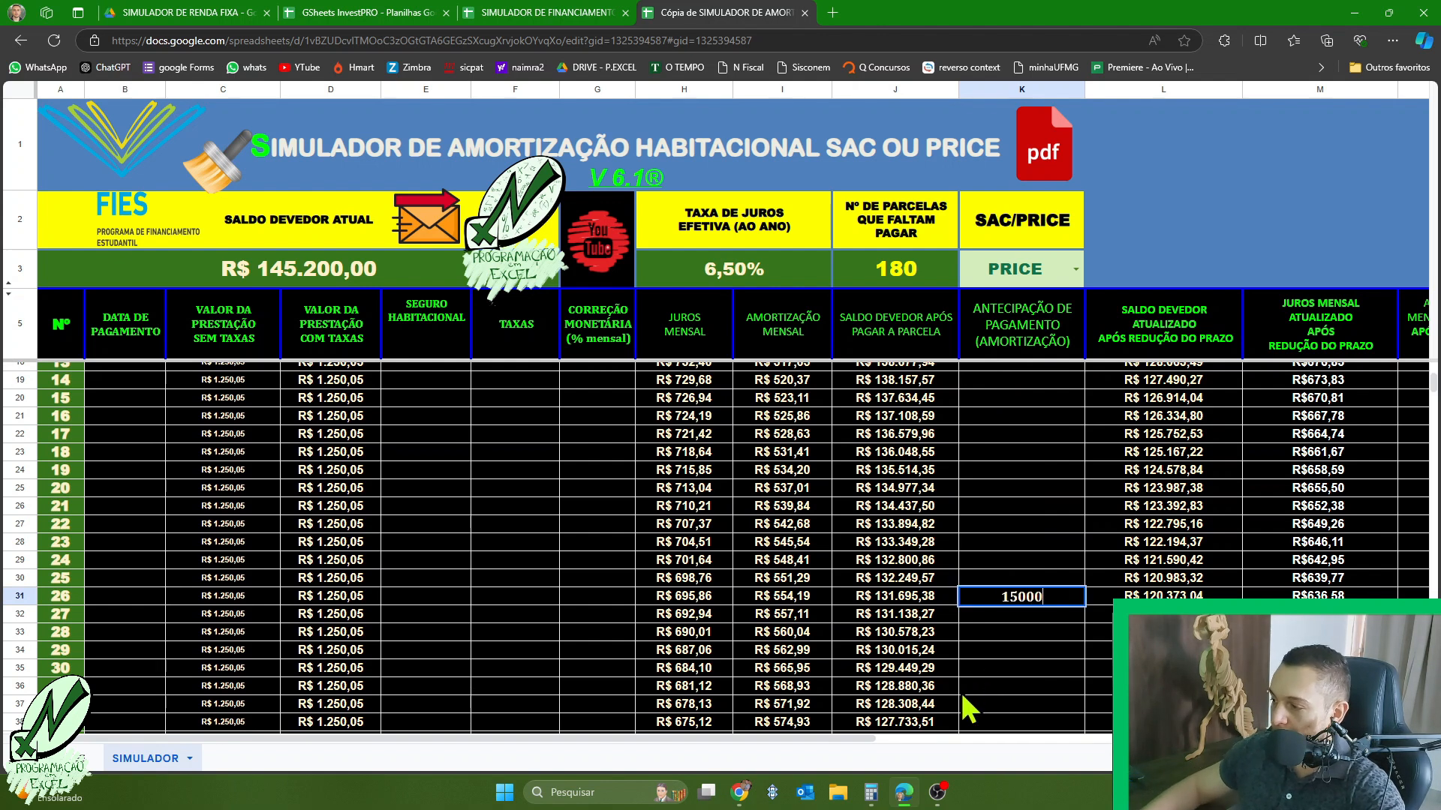
pyautogui.press('Return')
# - Examine the first installment's row from the anticipated payment through the term-reduction and installment-value reduction columns
pyautogui.scroll(5, 1050, 525)
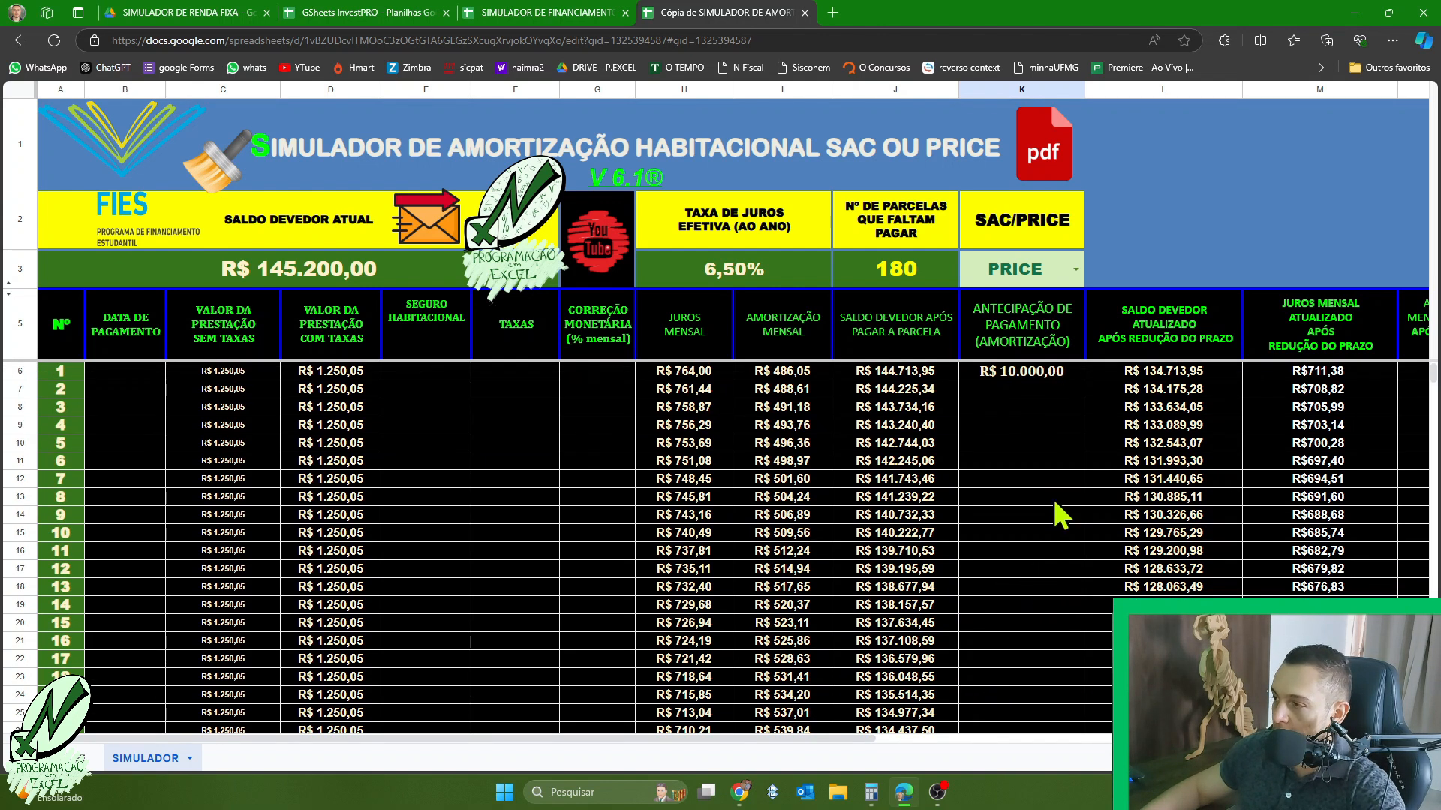
pyautogui.click(1040, 373)
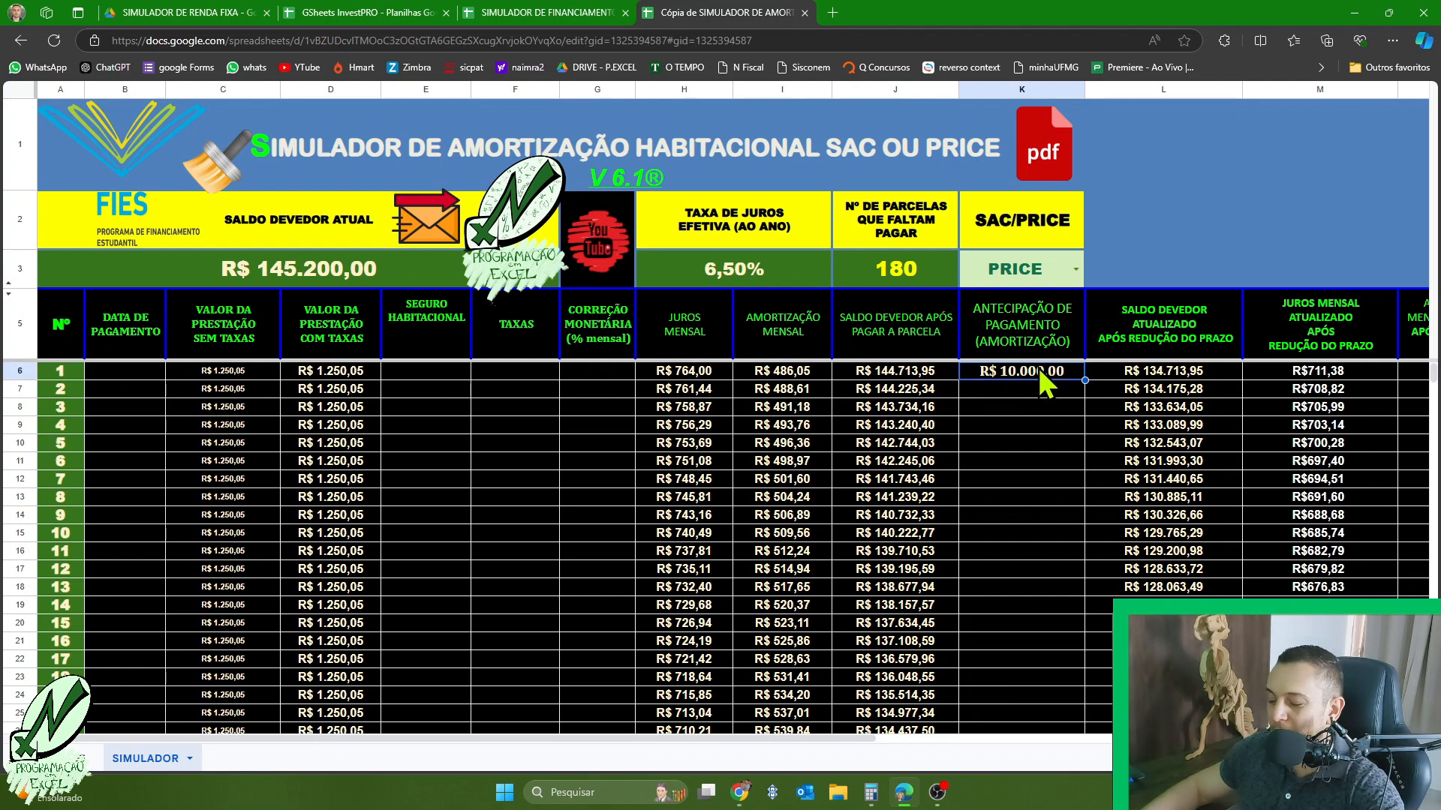
pyautogui.press('Right')
pyautogui.press('Right')
pyautogui.press('Right')
pyautogui.press('Right')
pyautogui.press('Right')
pyautogui.press('Right')
pyautogui.press('Right')
pyautogui.press('Right')
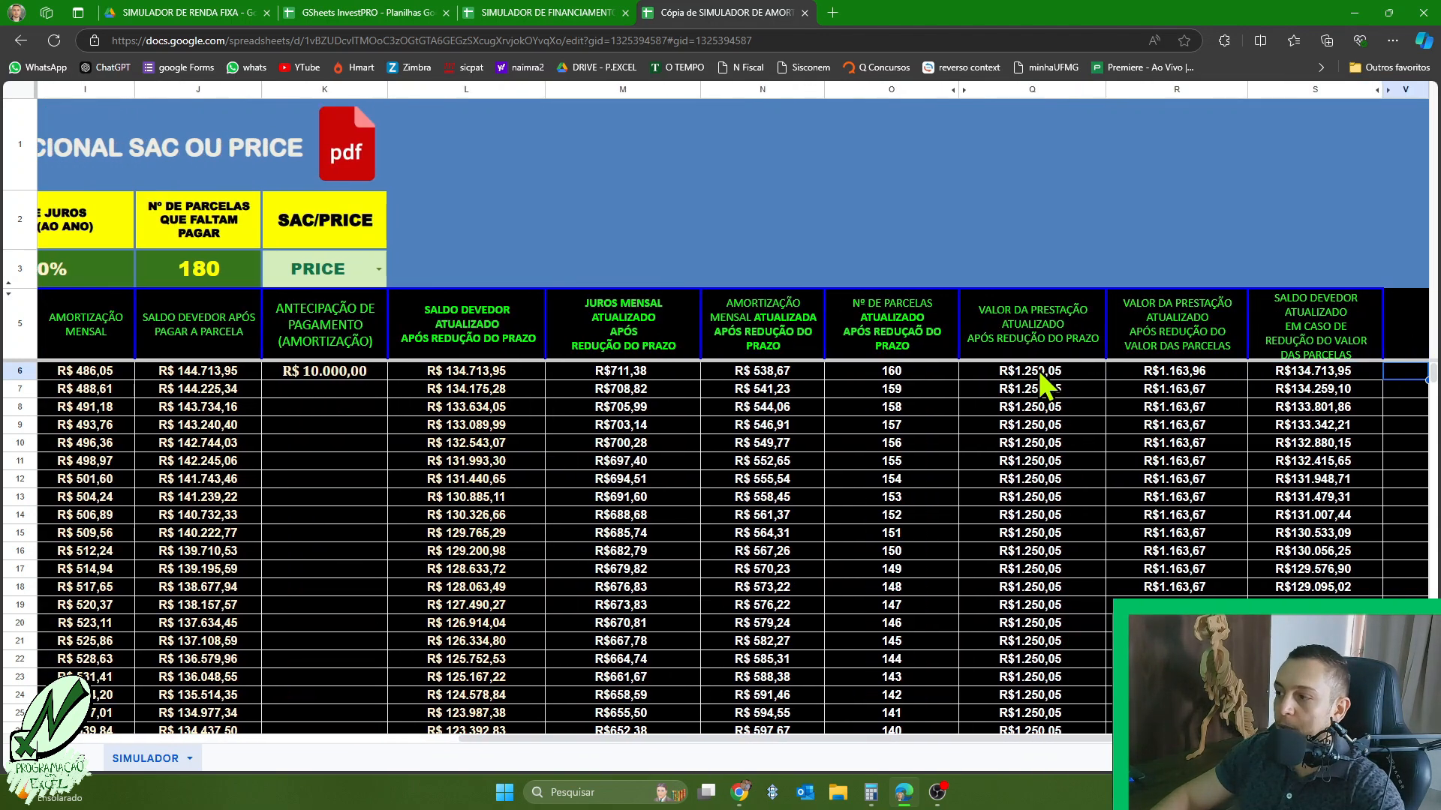
pyautogui.press('Right')
pyautogui.press('Right')
pyautogui.press('Left')
pyautogui.press('Left')
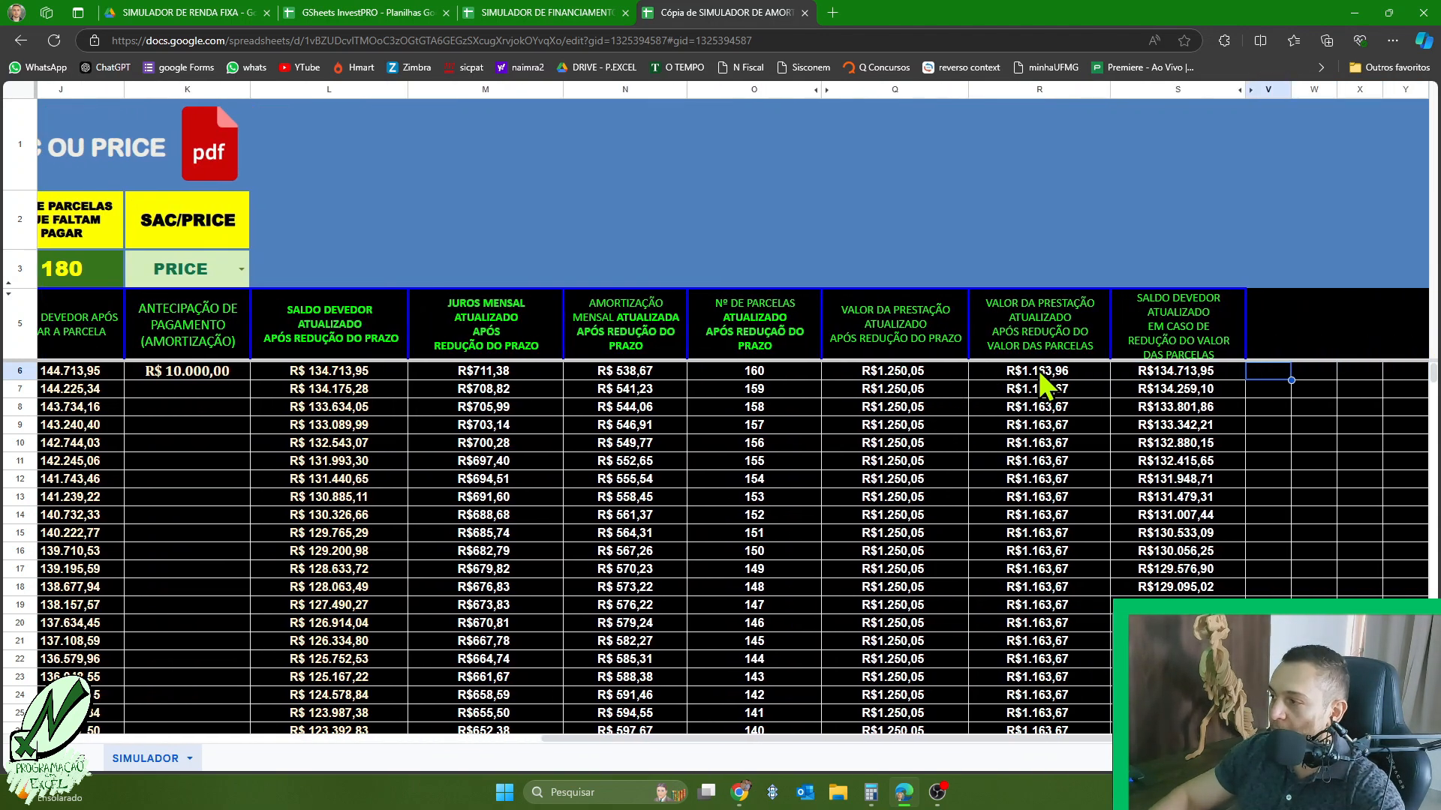
# - Compare the reduced installment values after the R$ 10.000,00 and R$ 15.000,00 payments, selecting that column from row 6 to row 145
pyautogui.click(1036, 392)
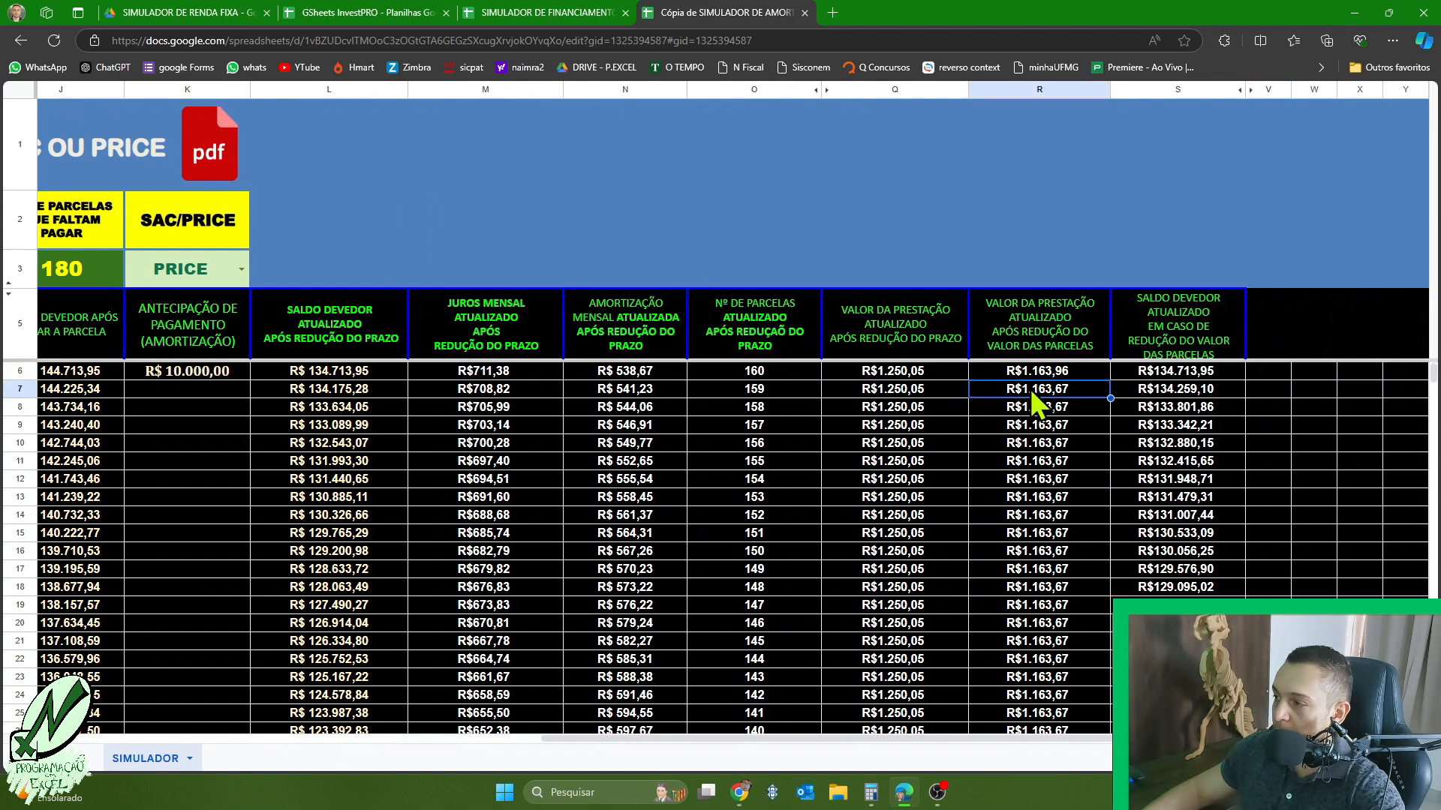
pyautogui.scroll(-3, 1051, 524)
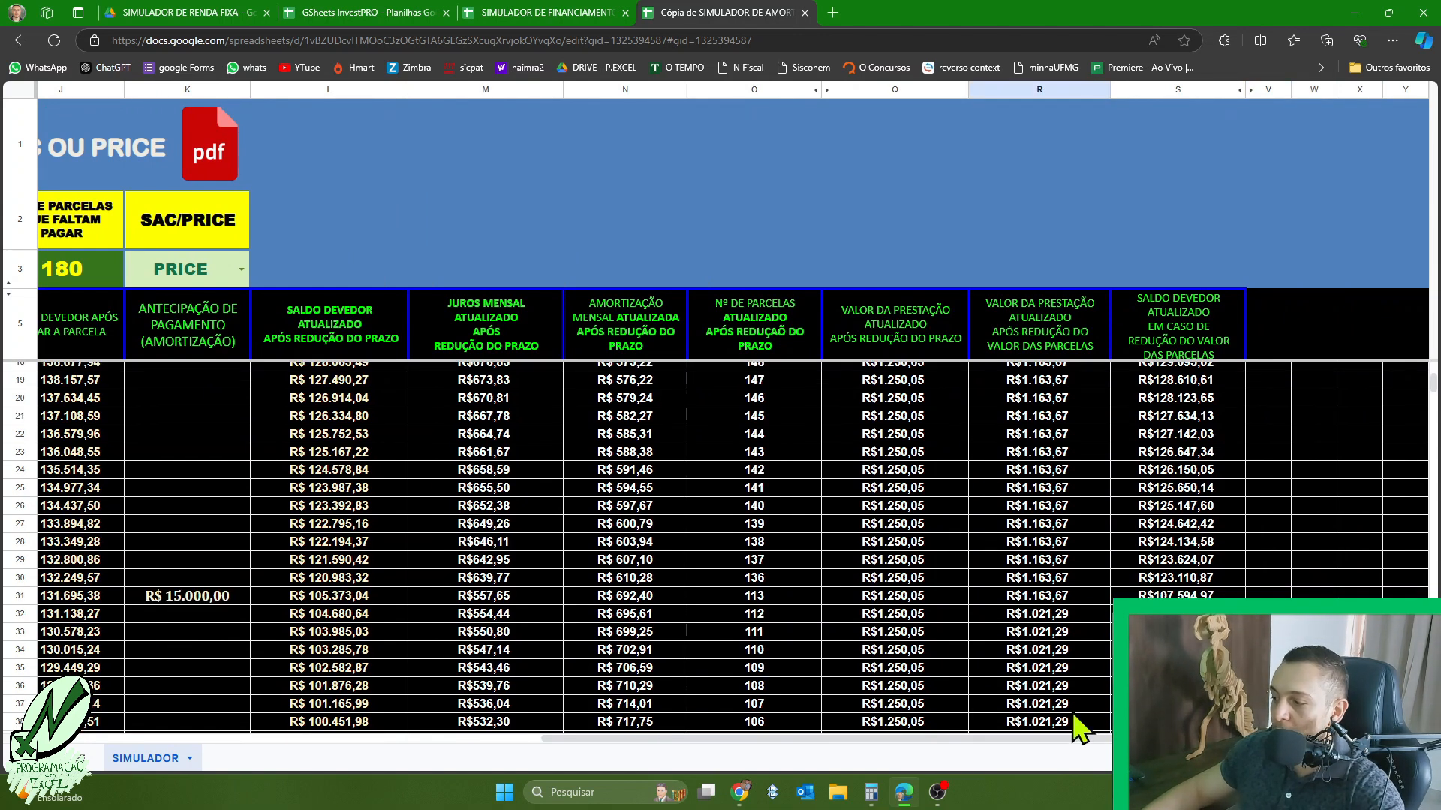
pyautogui.click(156, 601)
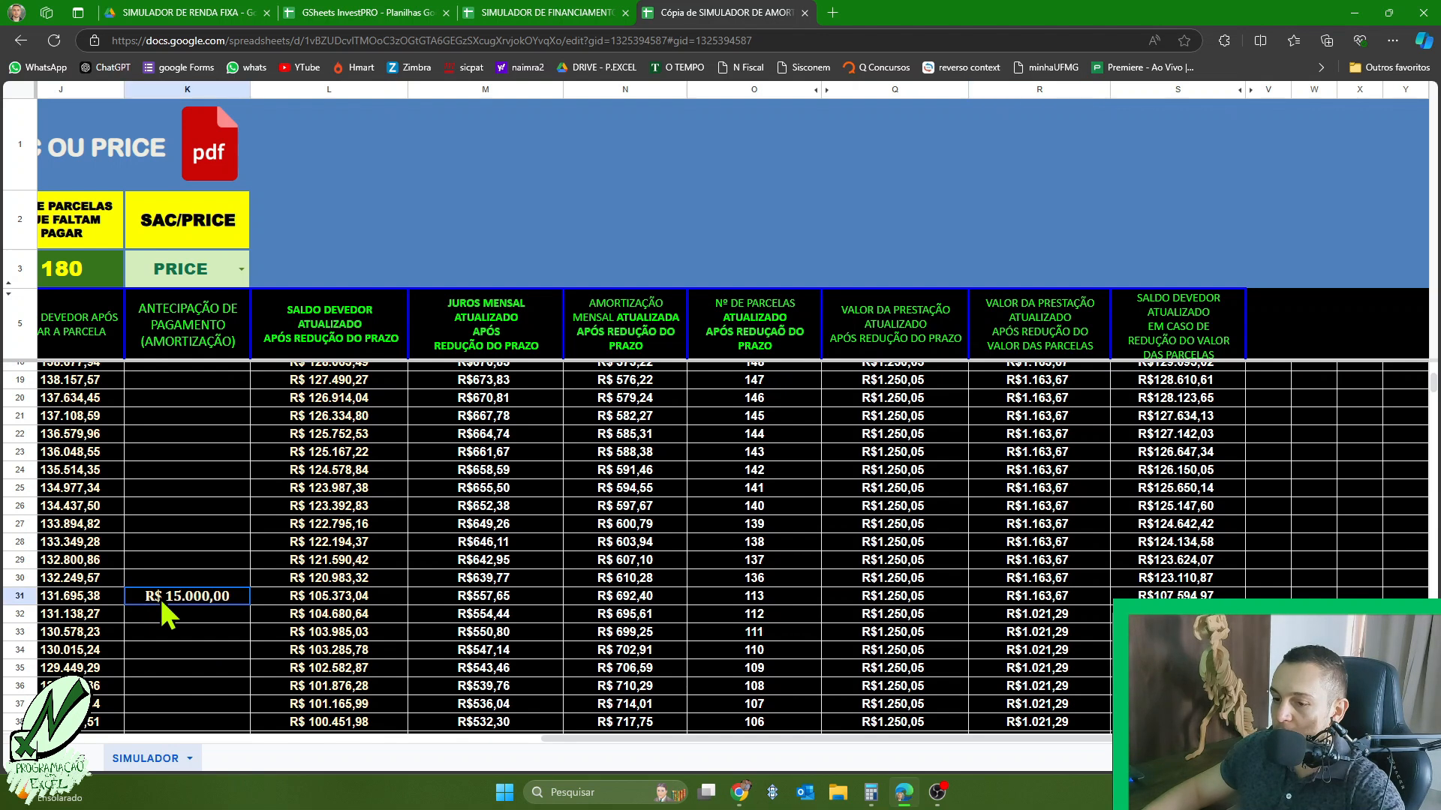
pyautogui.click(1015, 630)
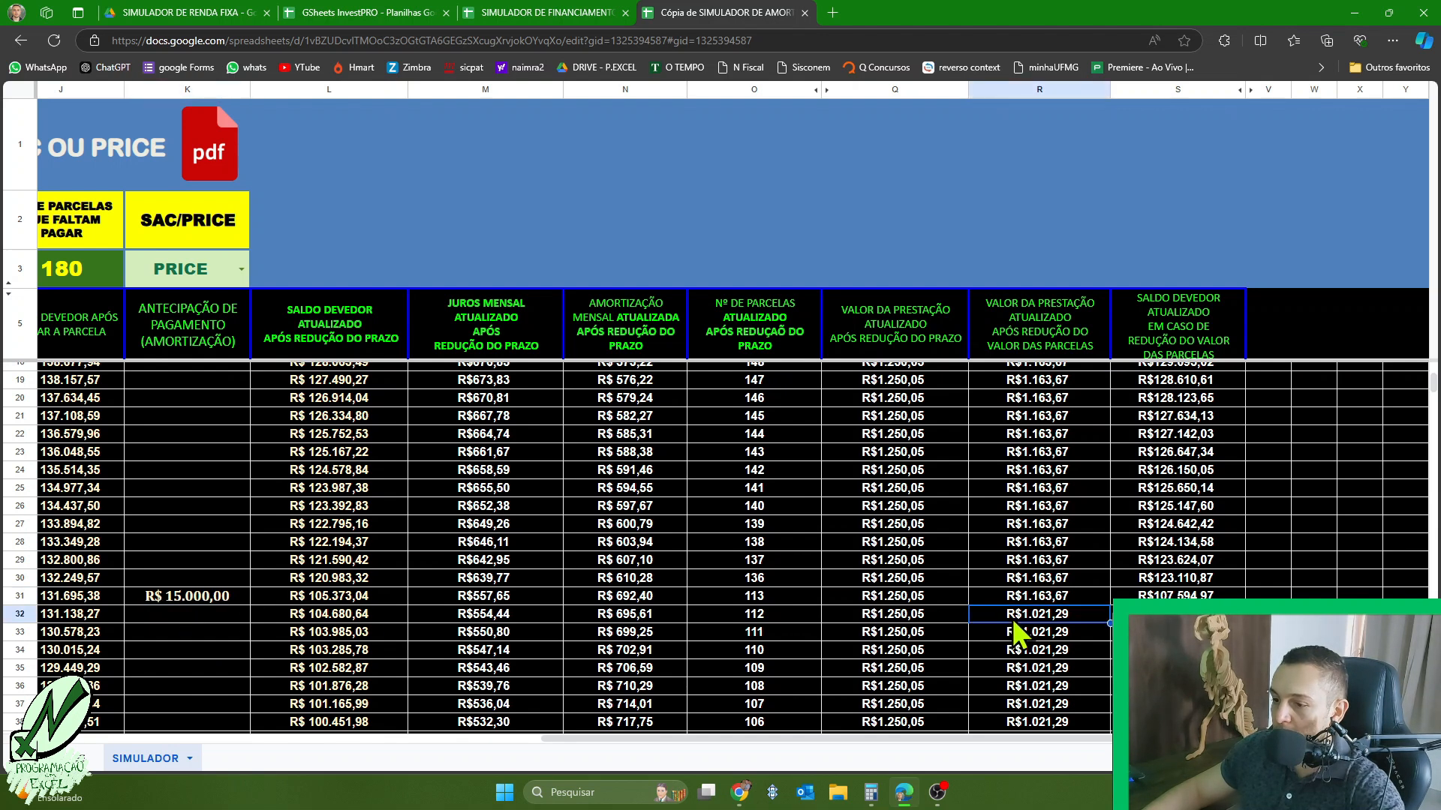
pyautogui.scroll(3, 1028, 617)
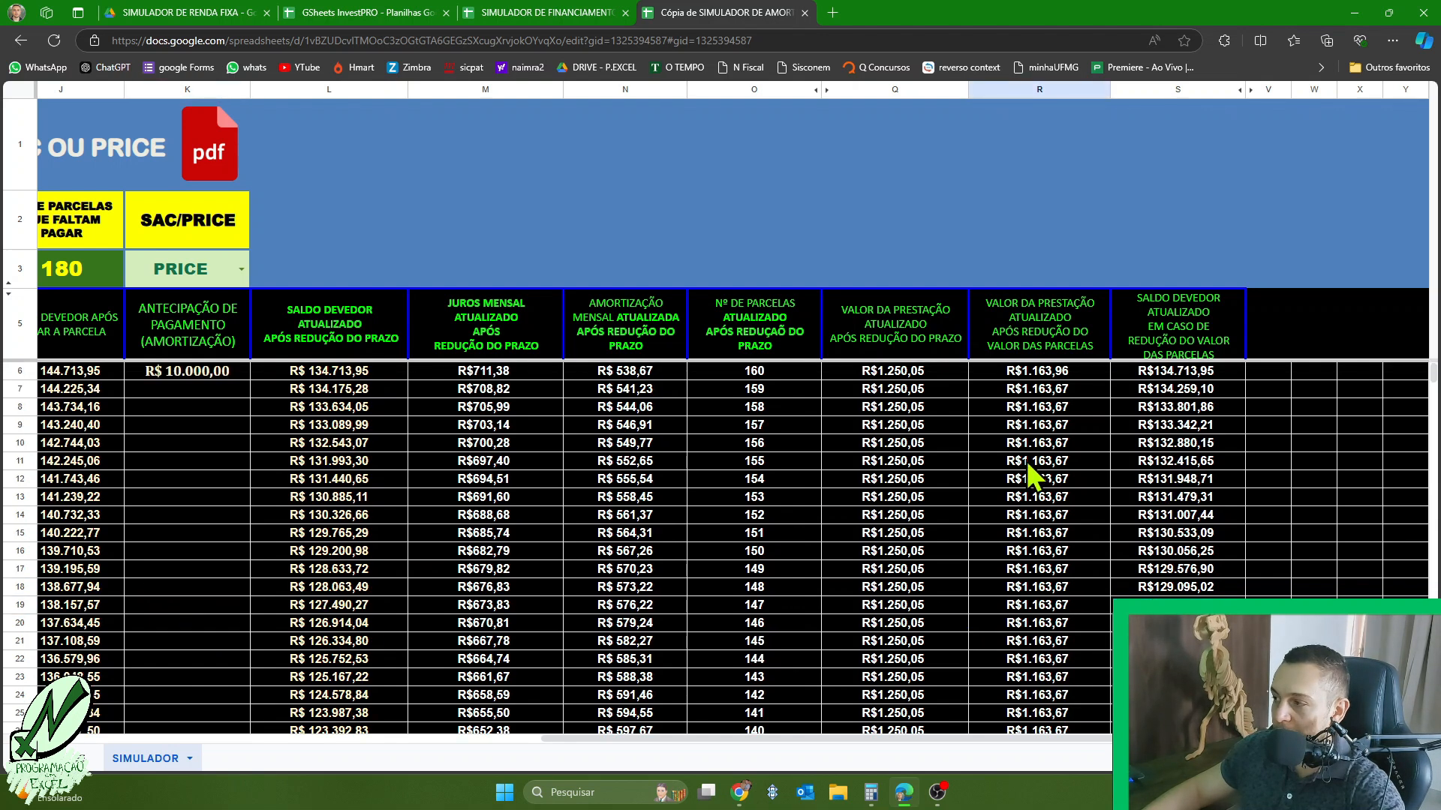
pyautogui.moveTo(1010, 376); pyautogui.dragTo(1037, 493)
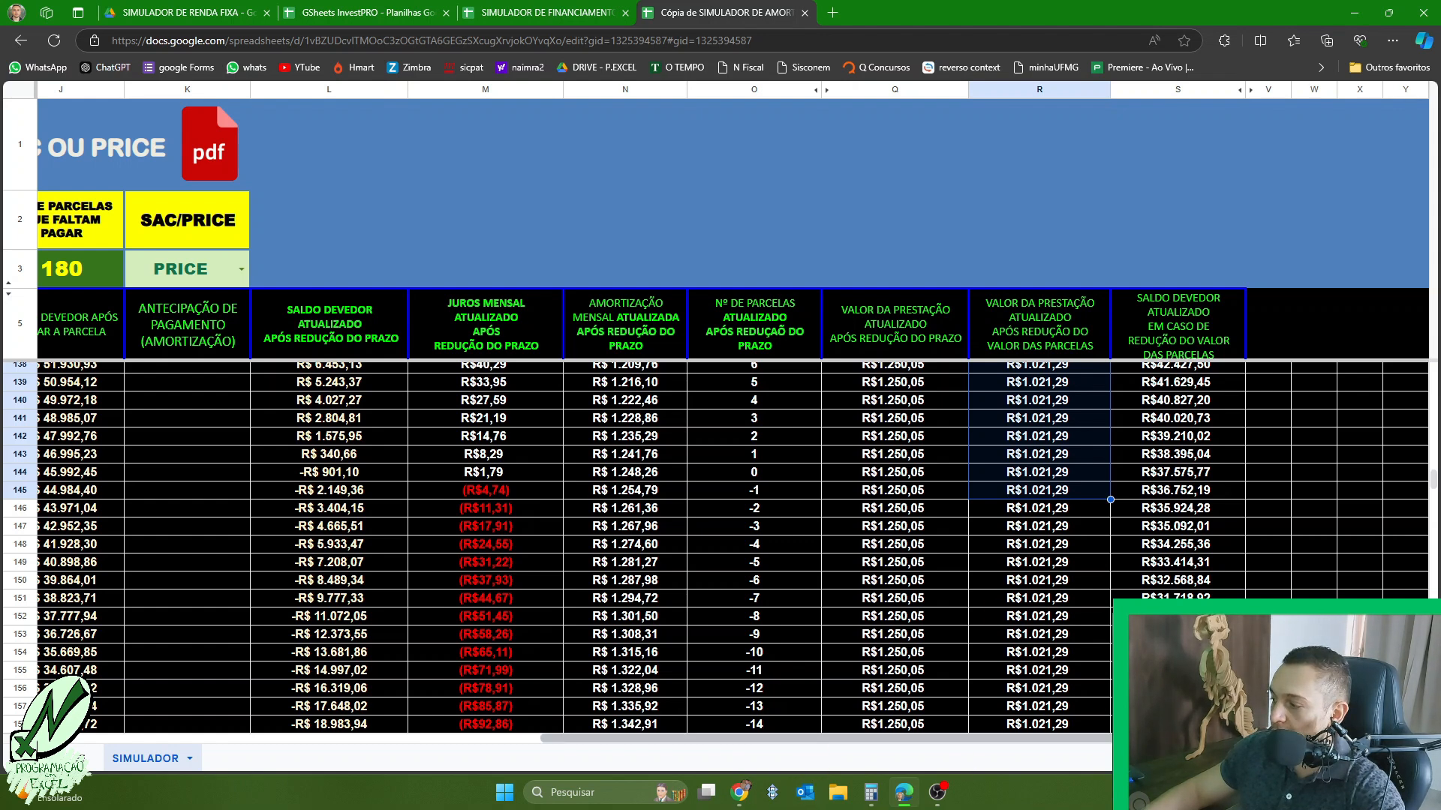
# - Examine the installment values after value reduction from the later rows through the final installment in row 185, and return to the first installment
pyautogui.moveTo(1009, 739); pyautogui.dragTo(916, 739)
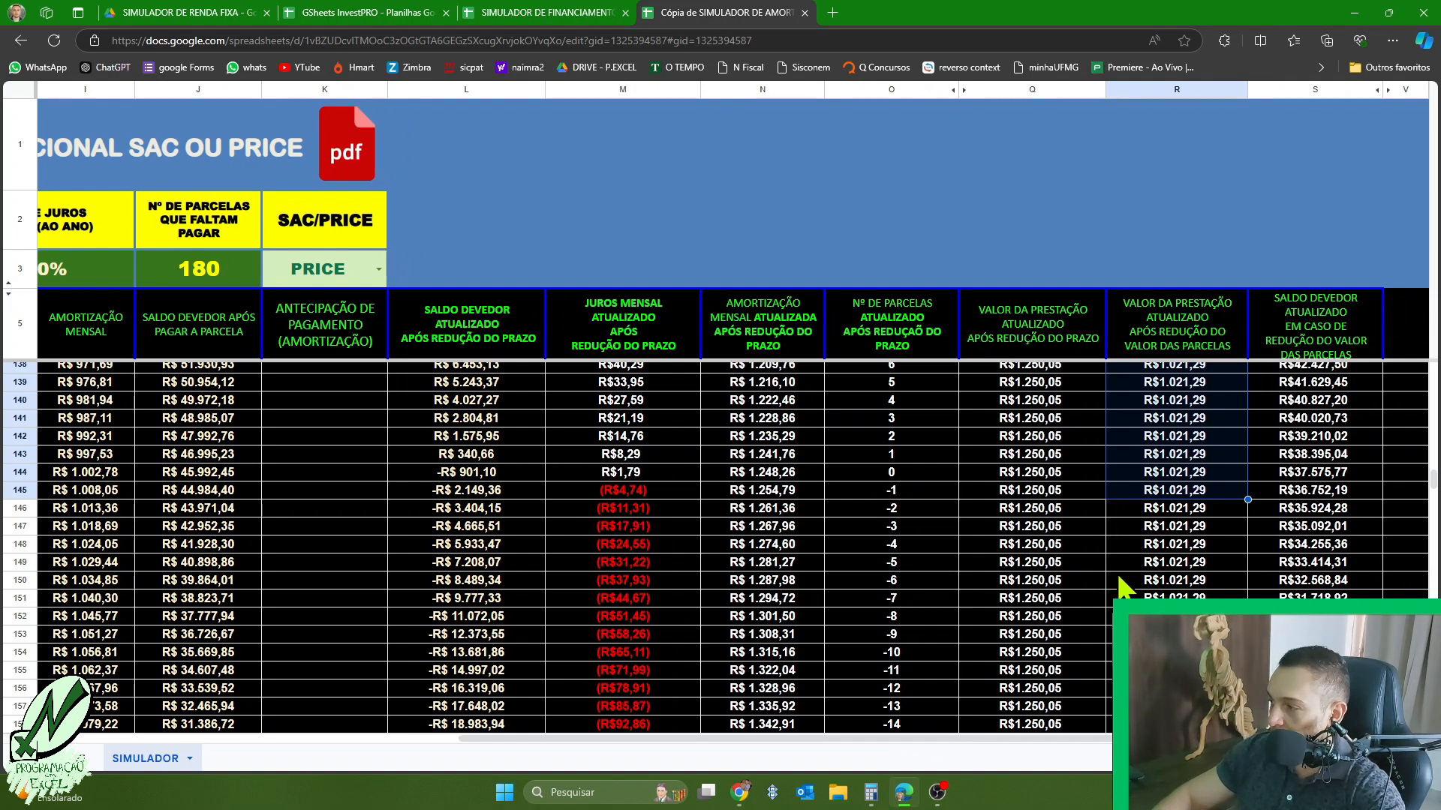
pyautogui.scroll(-6, 1189, 582)
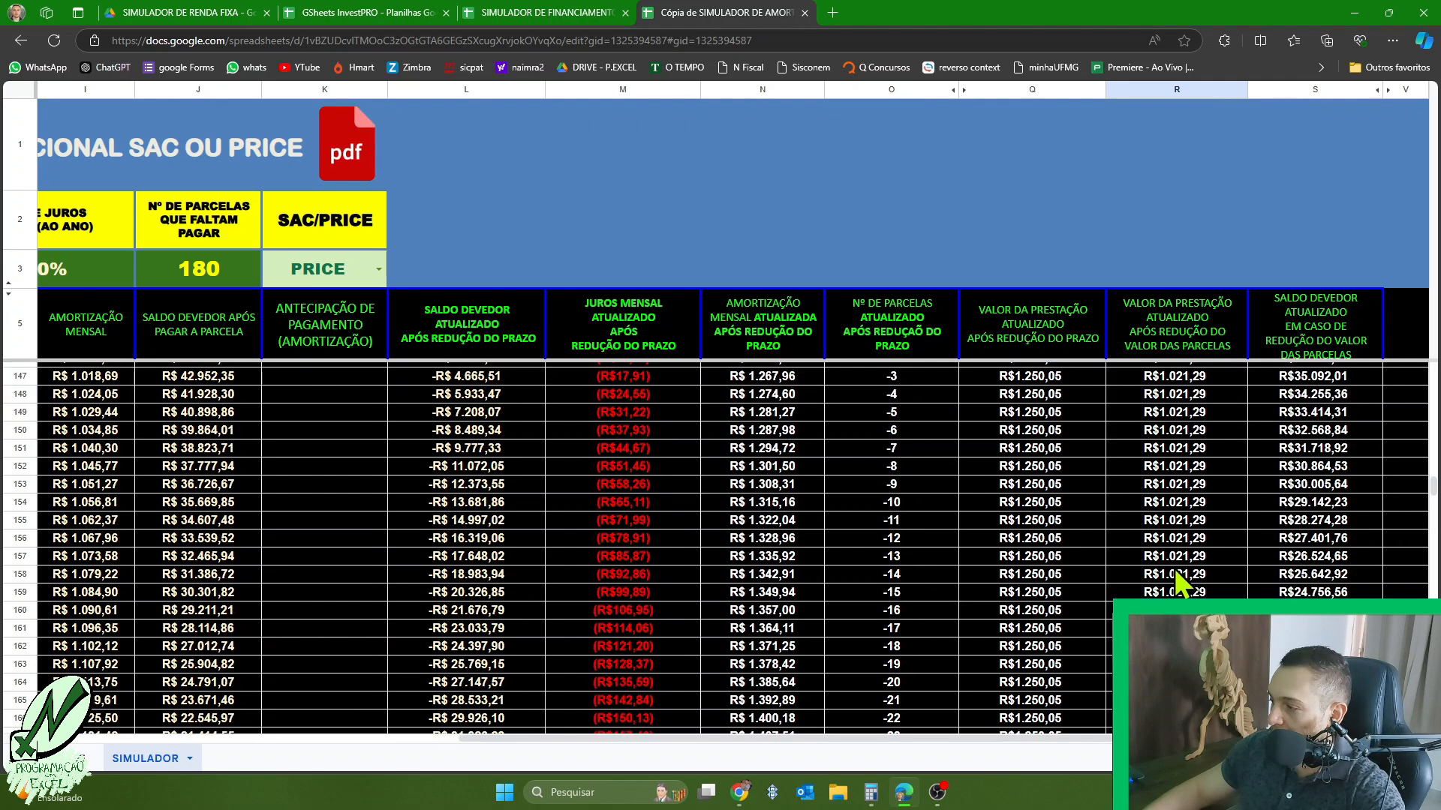
pyautogui.scroll(-1, 713, 547)
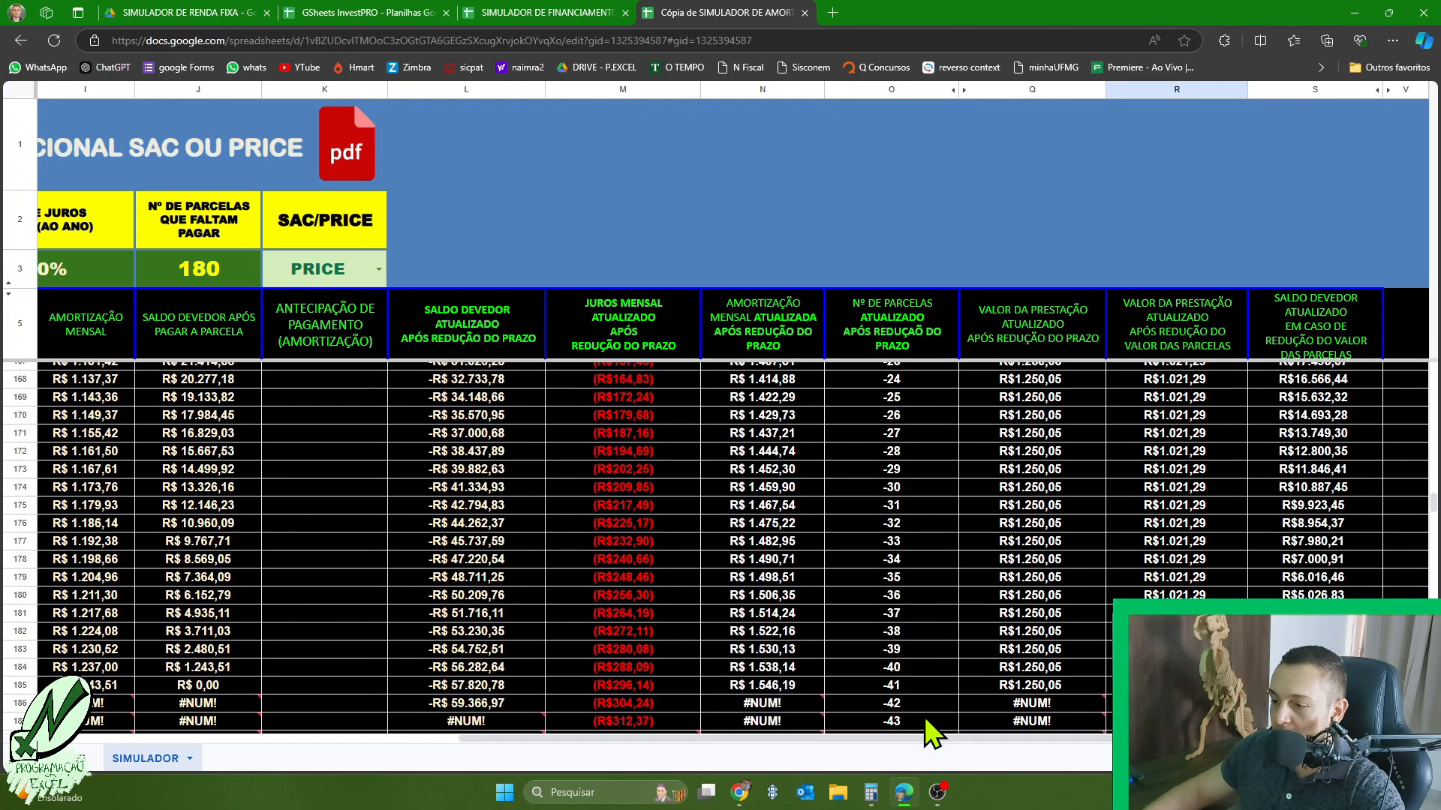
pyautogui.moveTo(1174, 685); pyautogui.dragTo(1159, 380)
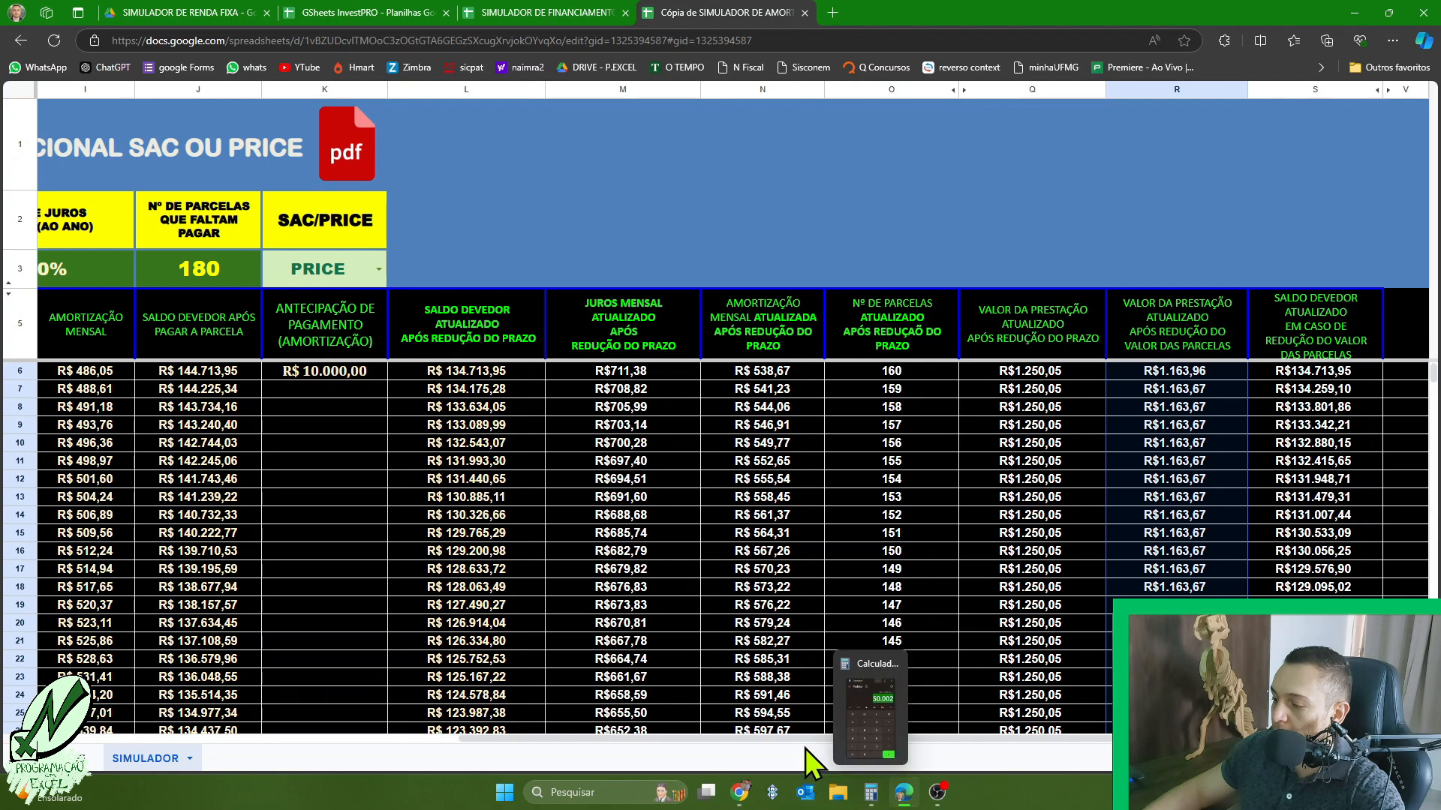
pyautogui.moveTo(706, 741); pyautogui.dragTo(241, 754)
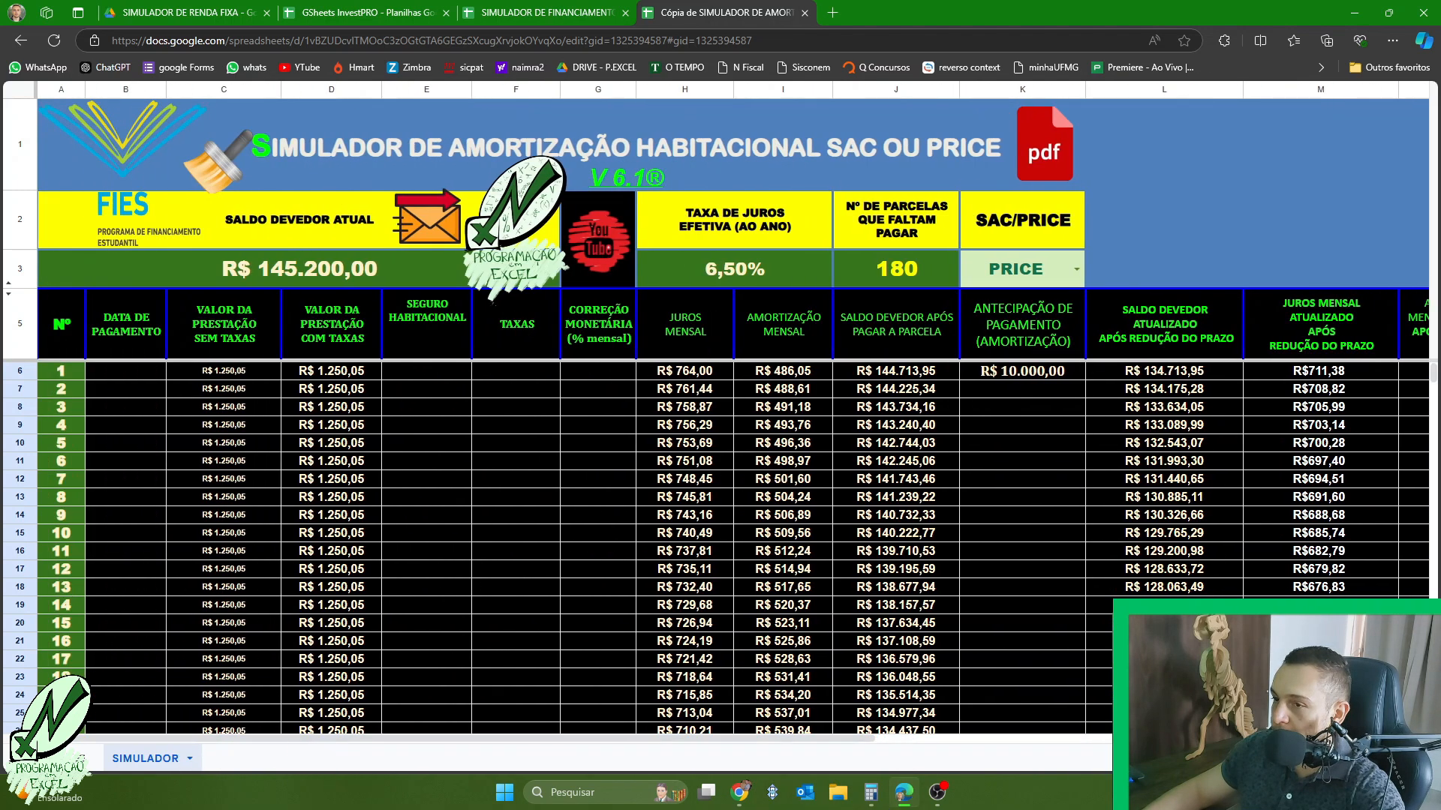
# - Switch to Calculator, clear the previous result and subtract 187500 from 225000
pyautogui.click(871, 793)
pyautogui.click(819, 398)
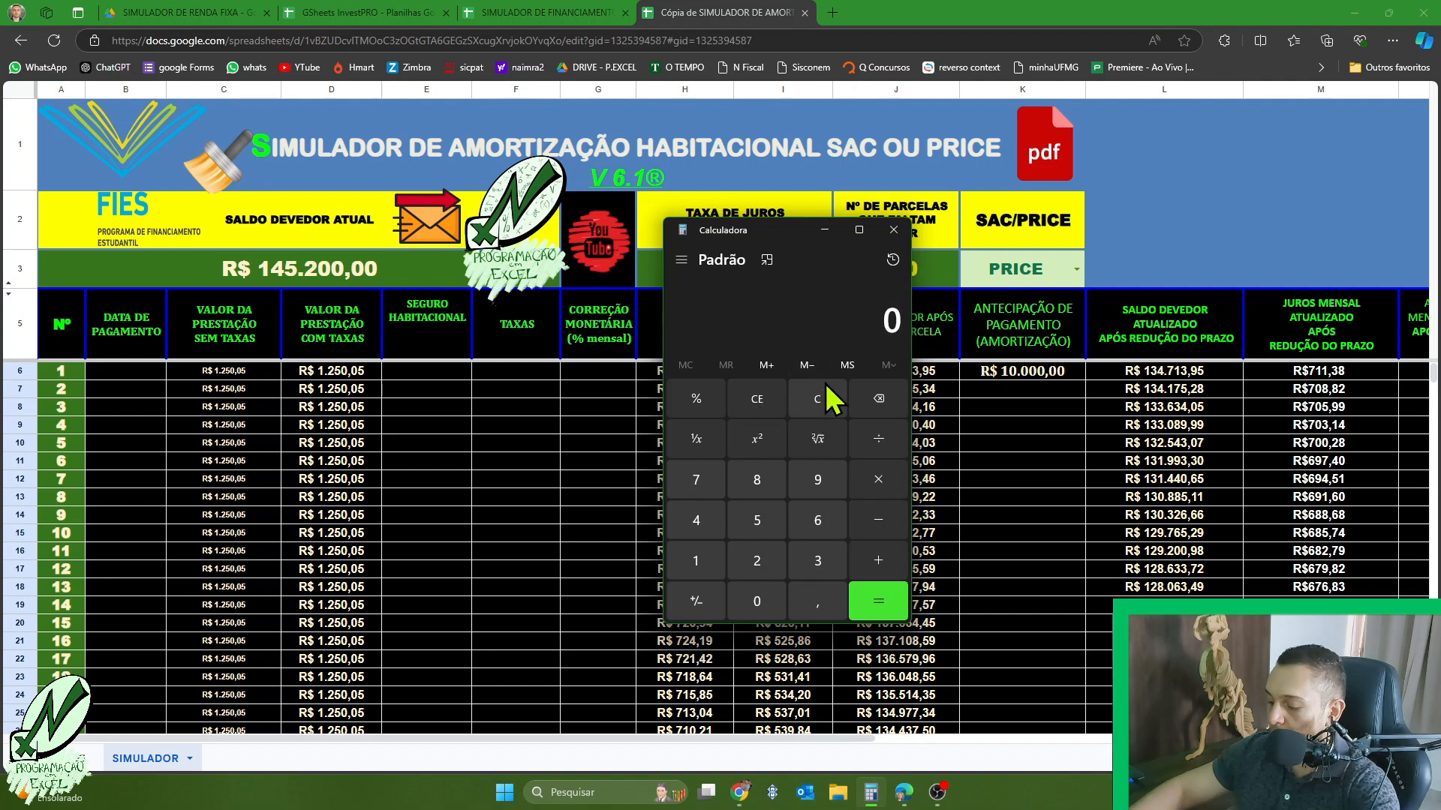
pyautogui.write('2250000')
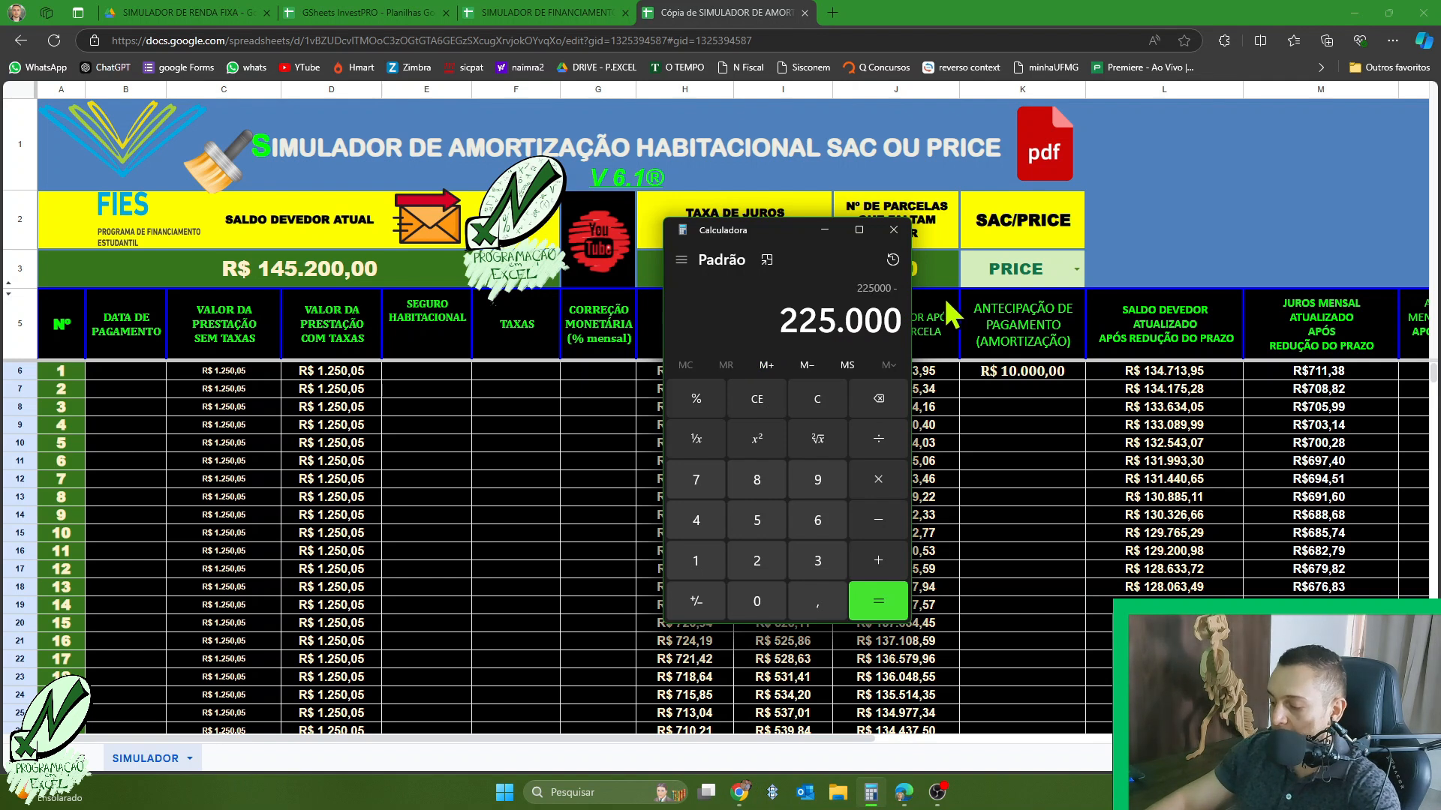
pyautogui.write('-187500')
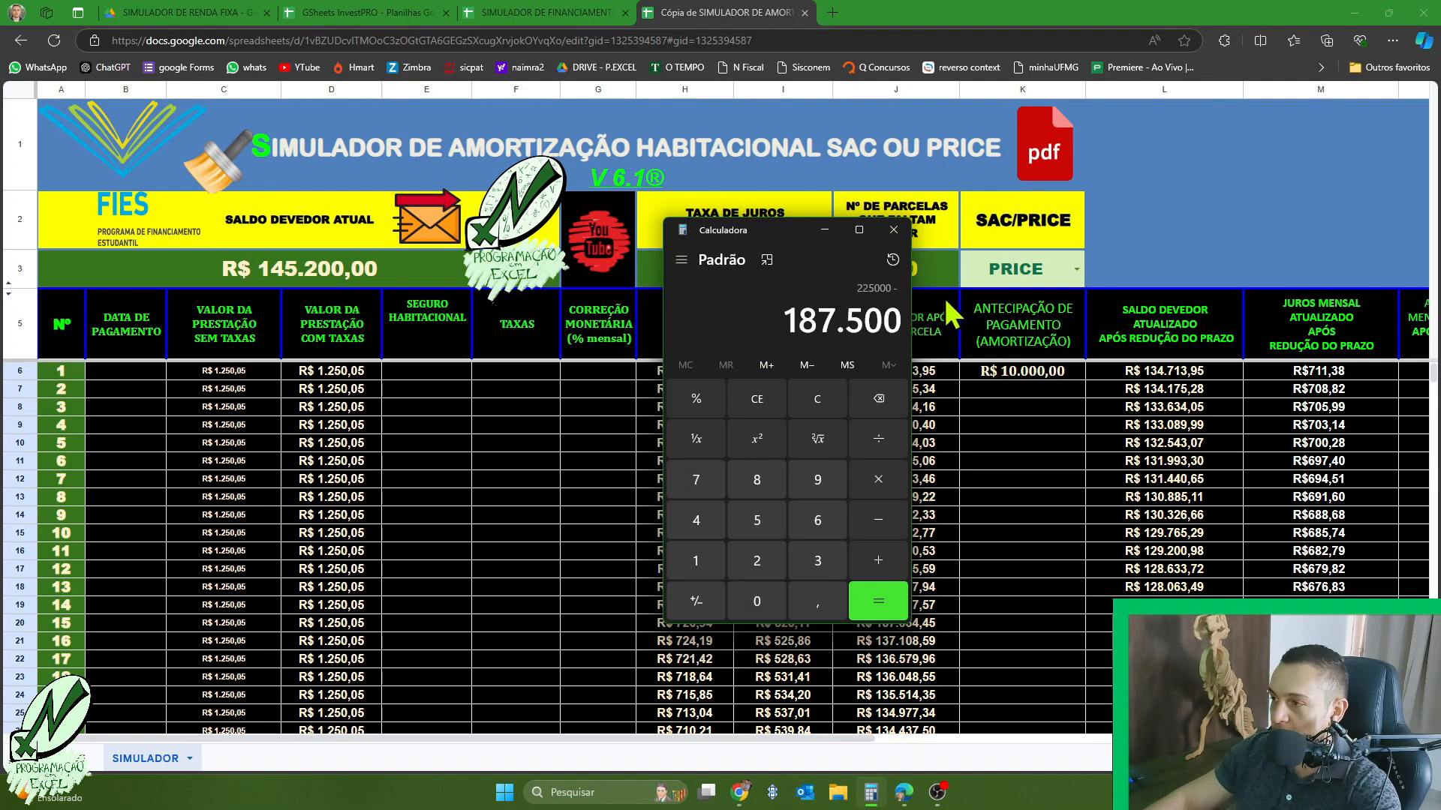
pyautogui.press('Return')
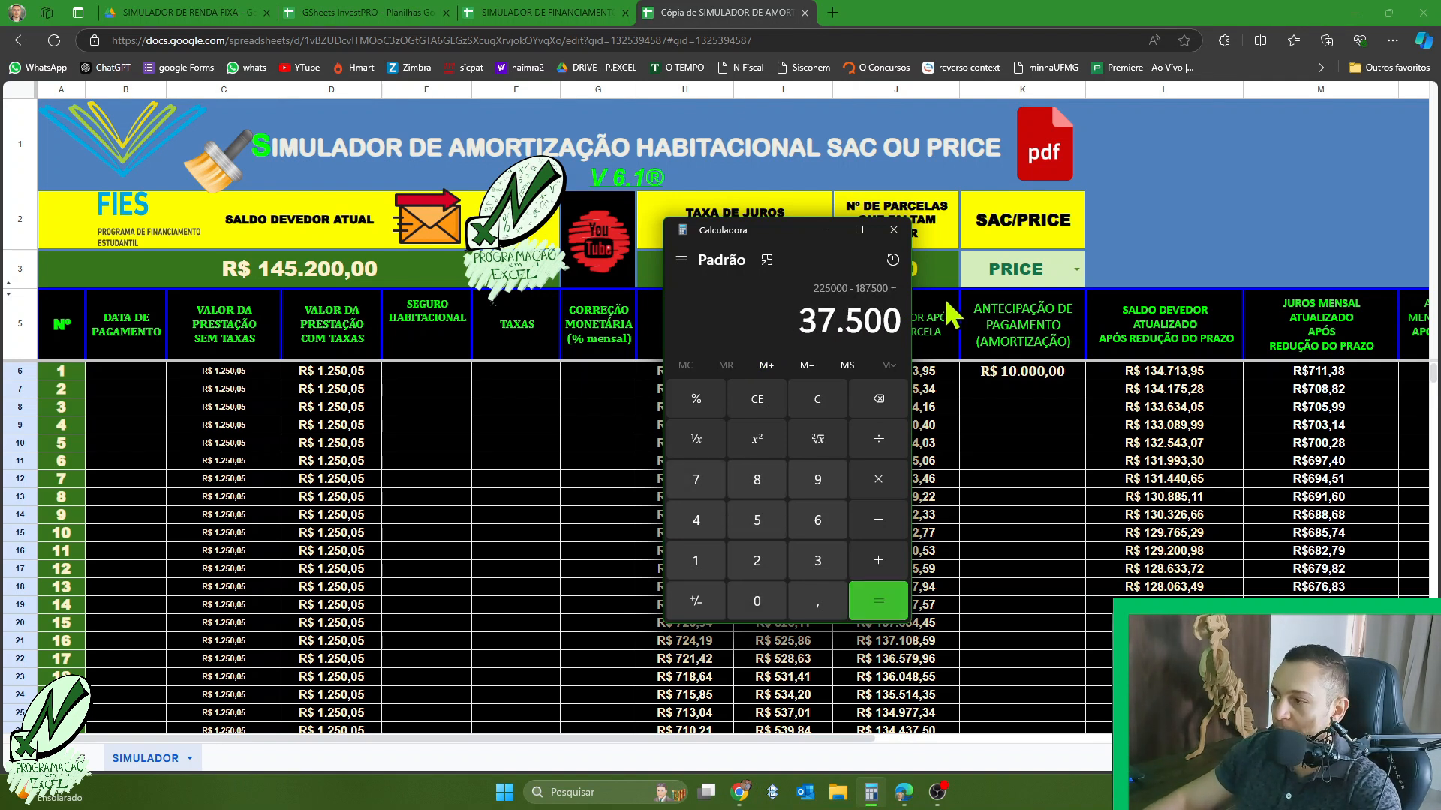
# - Subtract the 10000 and 15000 anticipated payments from the calculated difference
pyautogui.write('-10000')
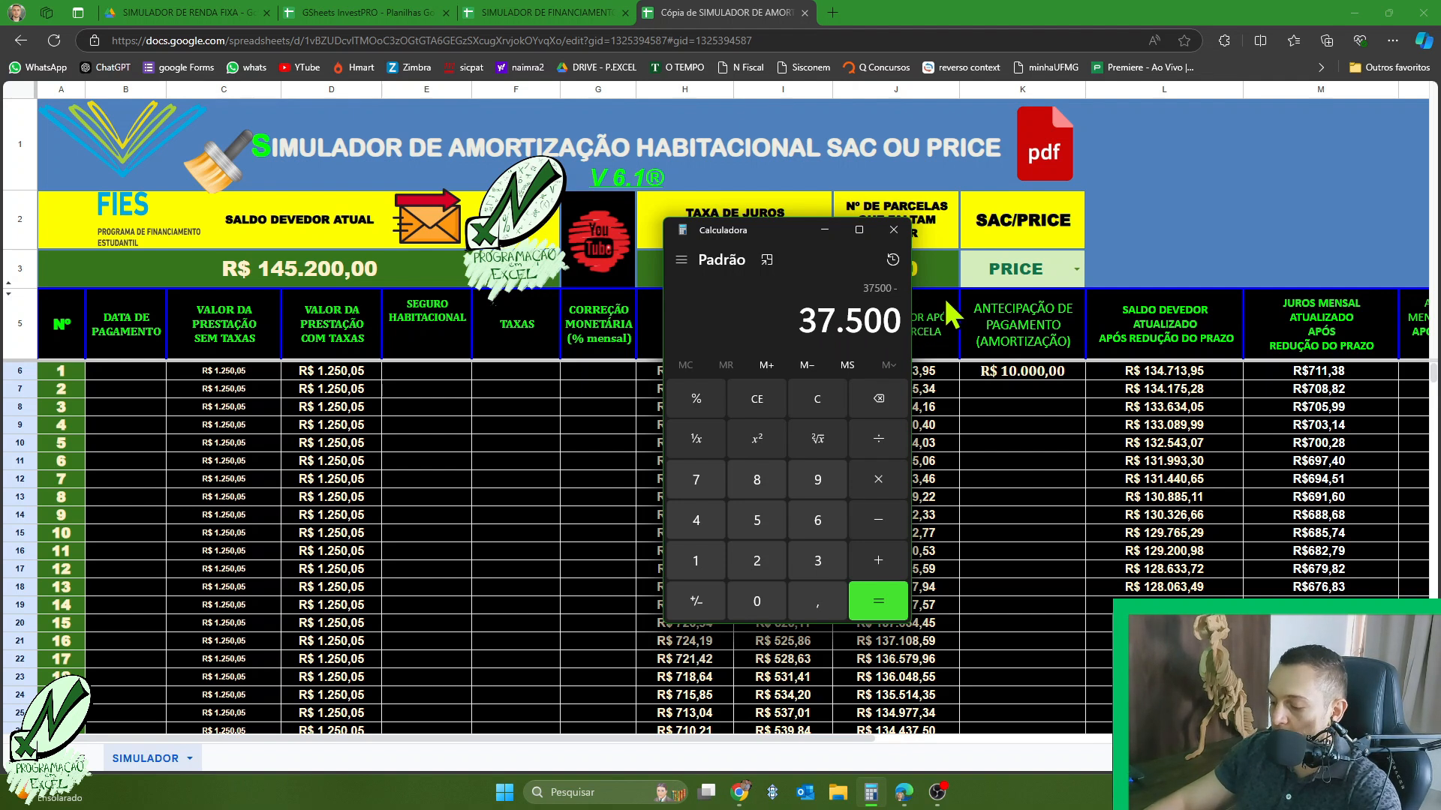
pyautogui.press('Return')
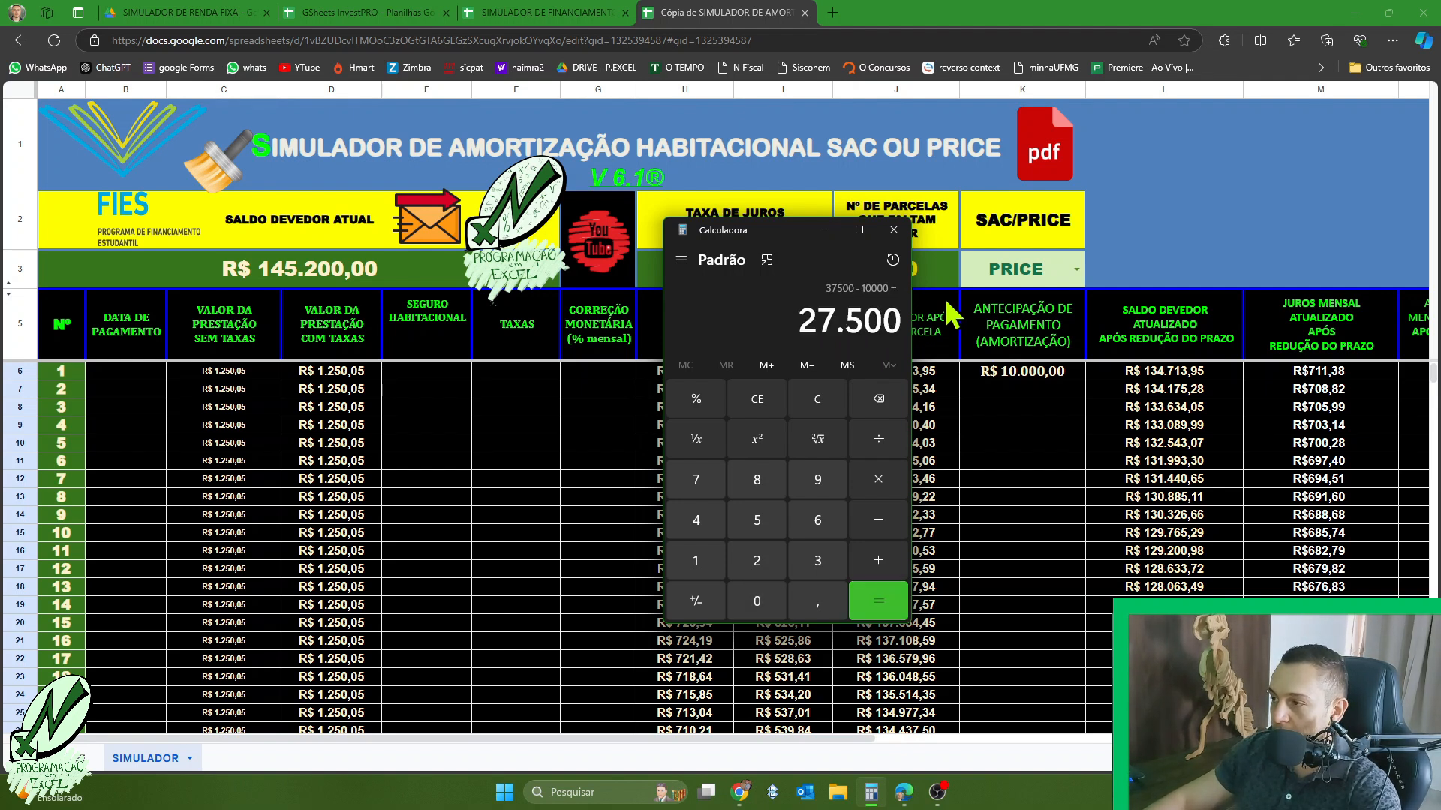
pyautogui.write('- 15')
pyautogui.write('000')
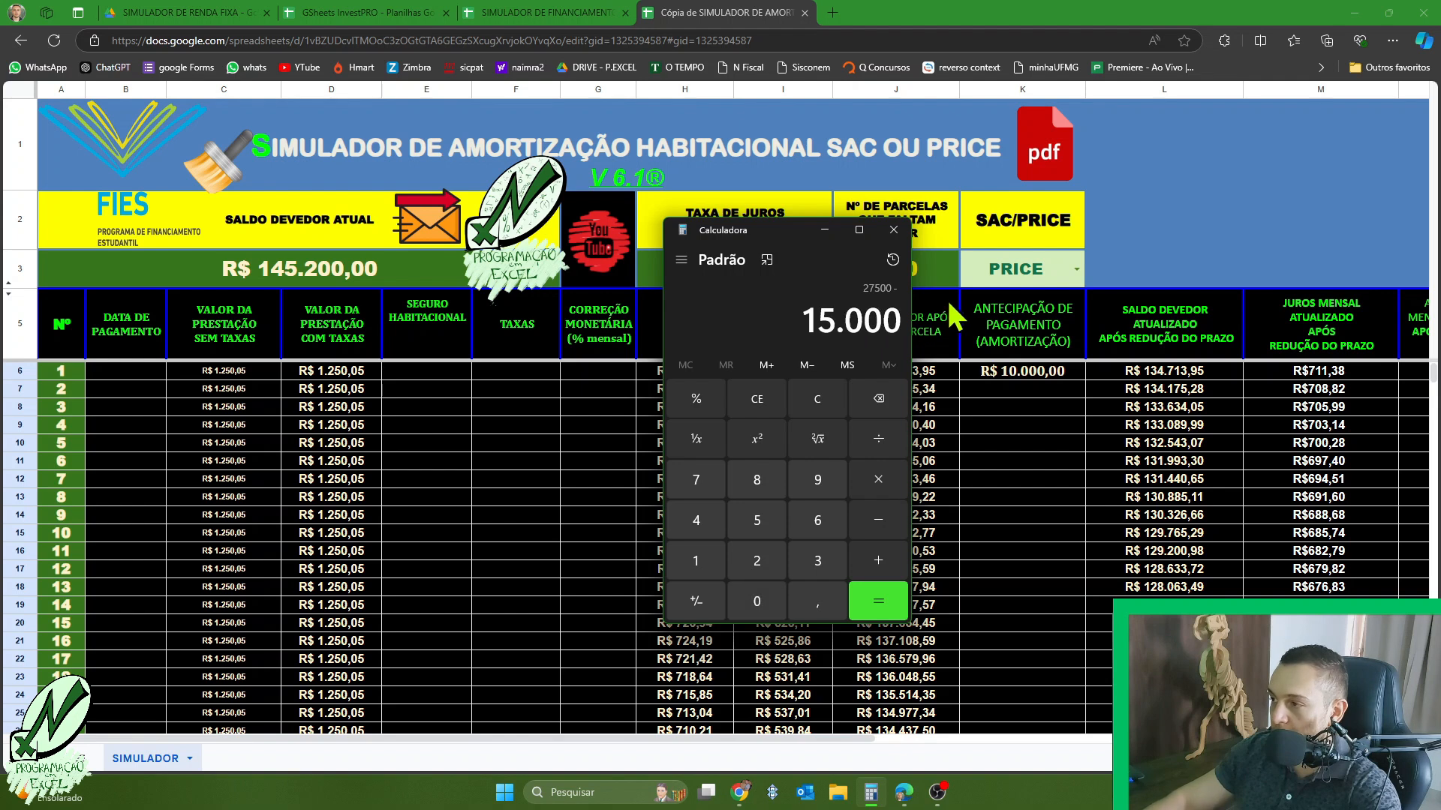
pyautogui.press('Return')
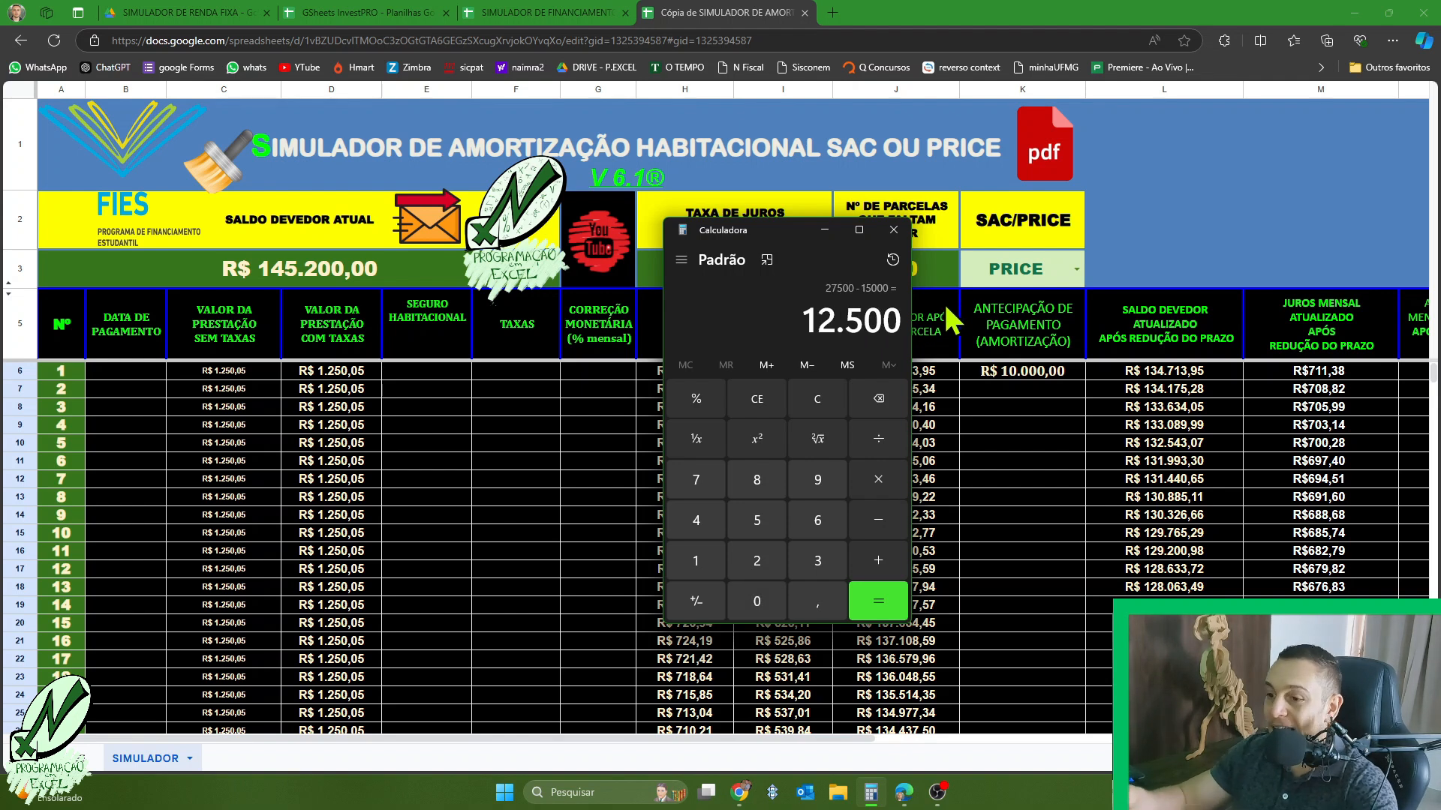